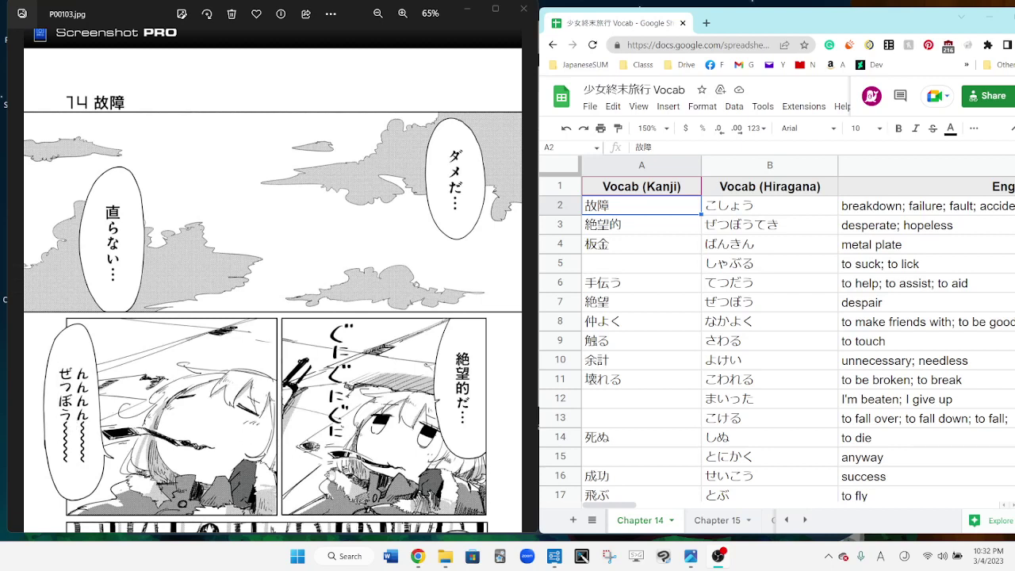
{"action": "scroll", "coordinate": [321, 491], "scroll_direction": "down", "scroll_amount": 3}
{"action": "scroll", "coordinate": [321, 492], "scroll_direction": "down", "scroll_amount": 3}
{"action": "scroll", "coordinate": [321, 492], "scroll_direction": "down", "scroll_amount": 3}
{"action": "scroll", "coordinate": [321, 317], "scroll_direction": "up", "scroll_amount": 1}
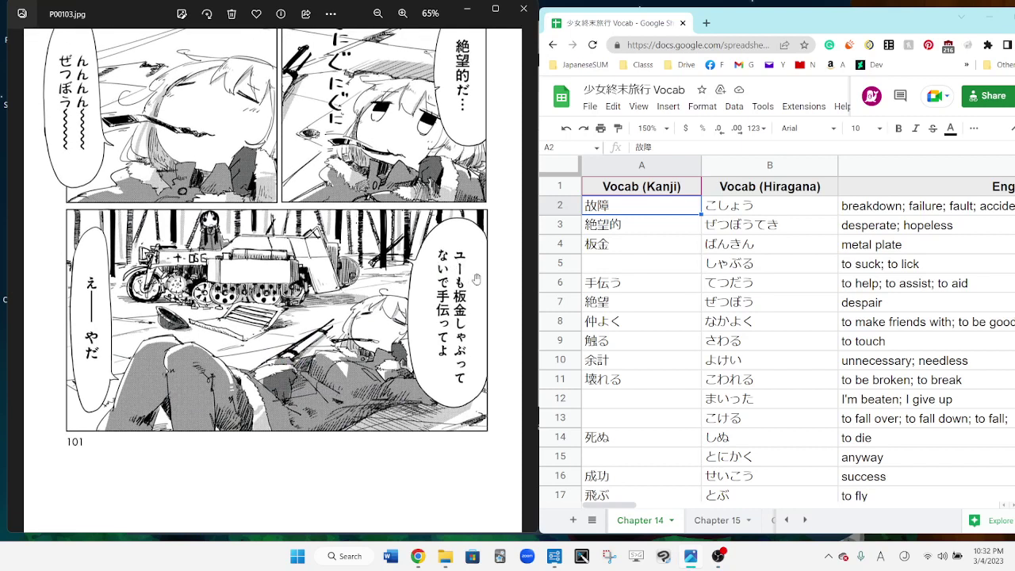
- Highlight the 板金 row in the Chapter 14 vocab sheet while reading page 101
{"action": "left_click", "coordinate": [560, 244]}
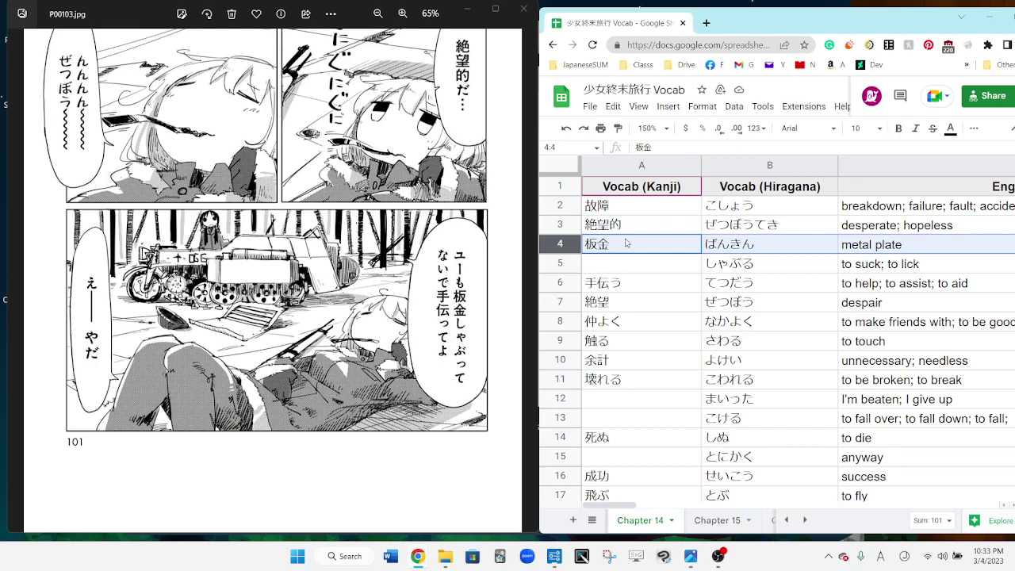
- Advance to manga page 102 and select the 触る entry in the vocab list
{"action": "key", "text": "Right"}
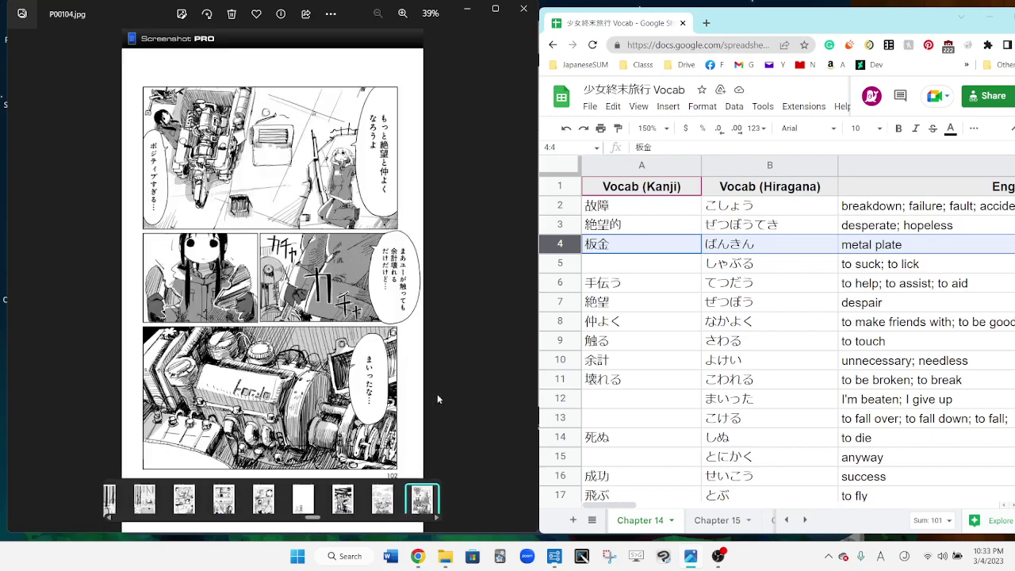
{"action": "scroll", "coordinate": [437, 394], "scroll_direction": "up", "scroll_amount": 4}
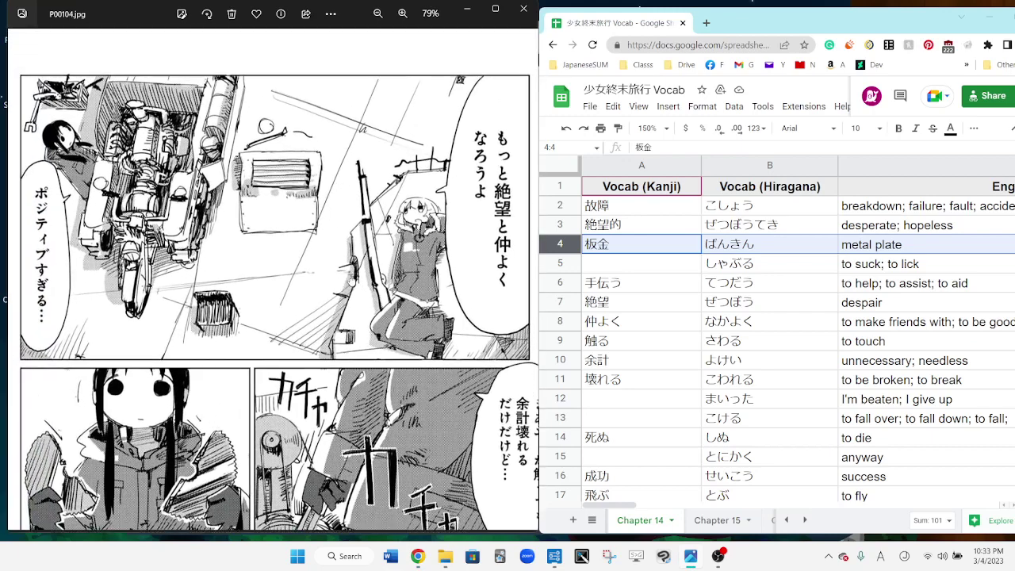
{"action": "scroll", "coordinate": [269, 285], "scroll_direction": "down", "scroll_amount": 2}
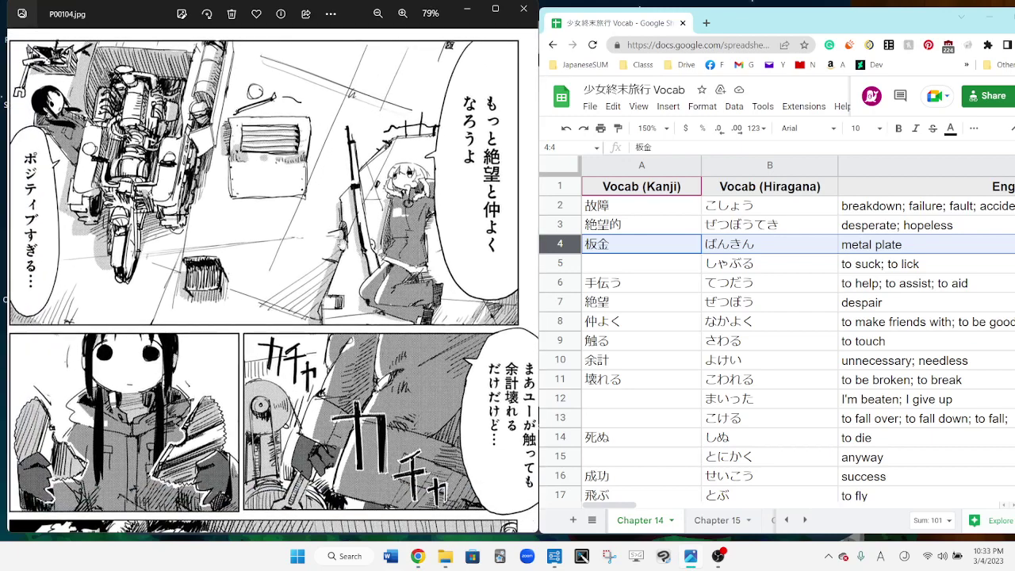
{"action": "left_click", "coordinate": [668, 343]}
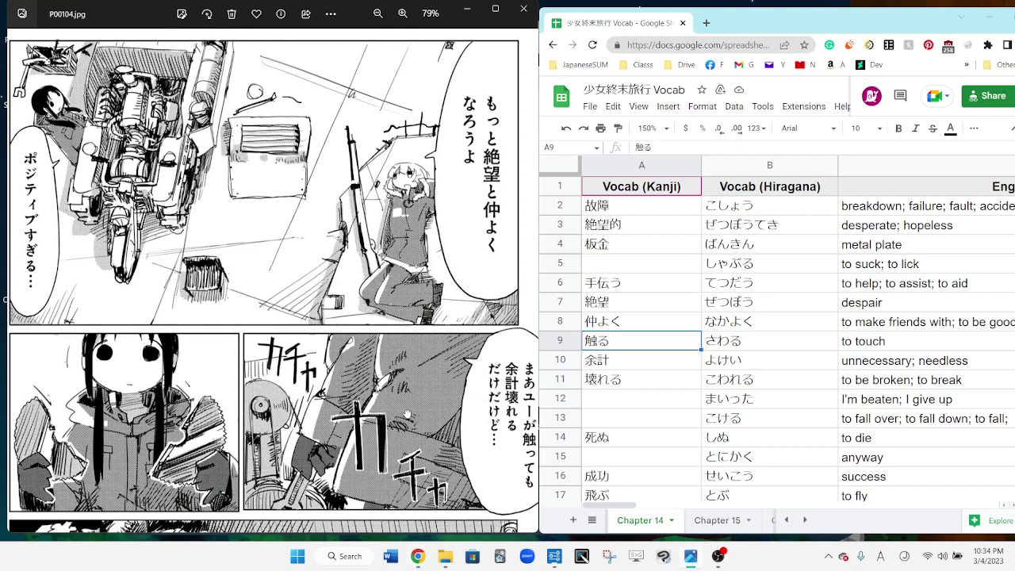
- Read page 102's lower engine panels, mark the 壊れる row, then move to P00105.jpg
{"action": "left_click_drag", "start_coordinate": [406, 415], "coordinate": [385, 127]}
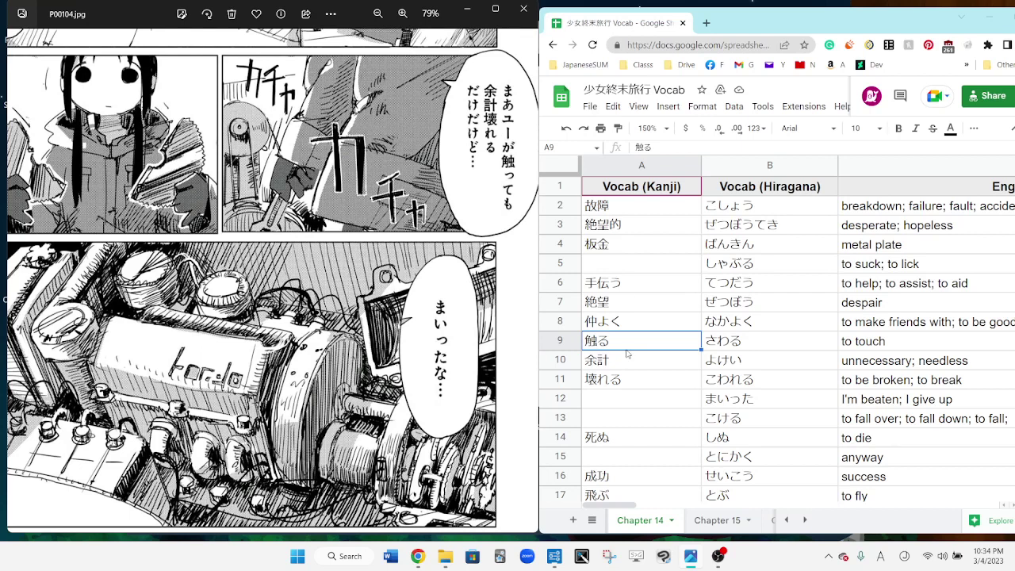
{"action": "left_click", "coordinate": [560, 379]}
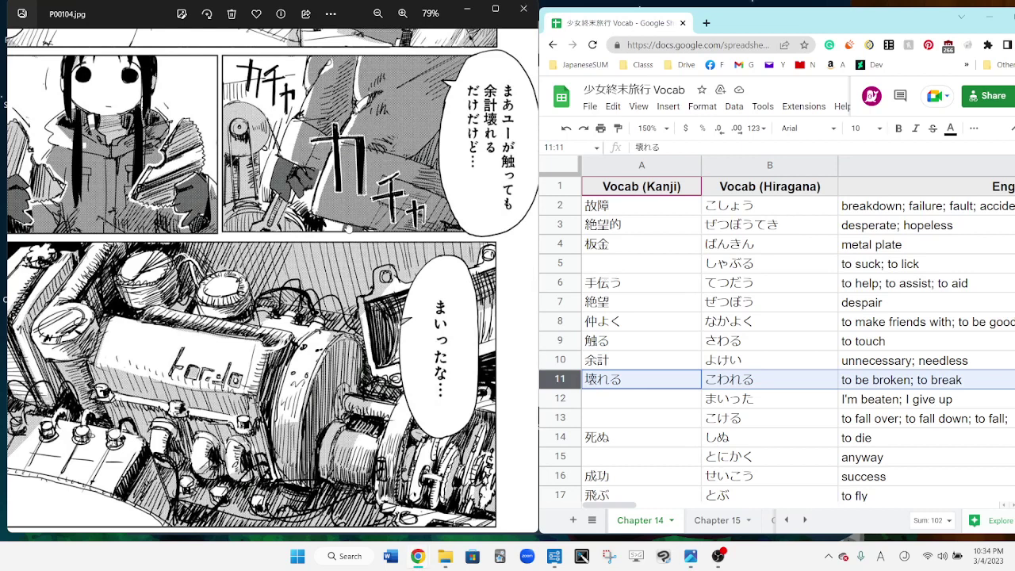
{"action": "left_click_drag", "start_coordinate": [341, 228], "coordinate": [358, 238]}
{"action": "scroll", "coordinate": [358, 238], "scroll_direction": "up", "scroll_amount": 1}
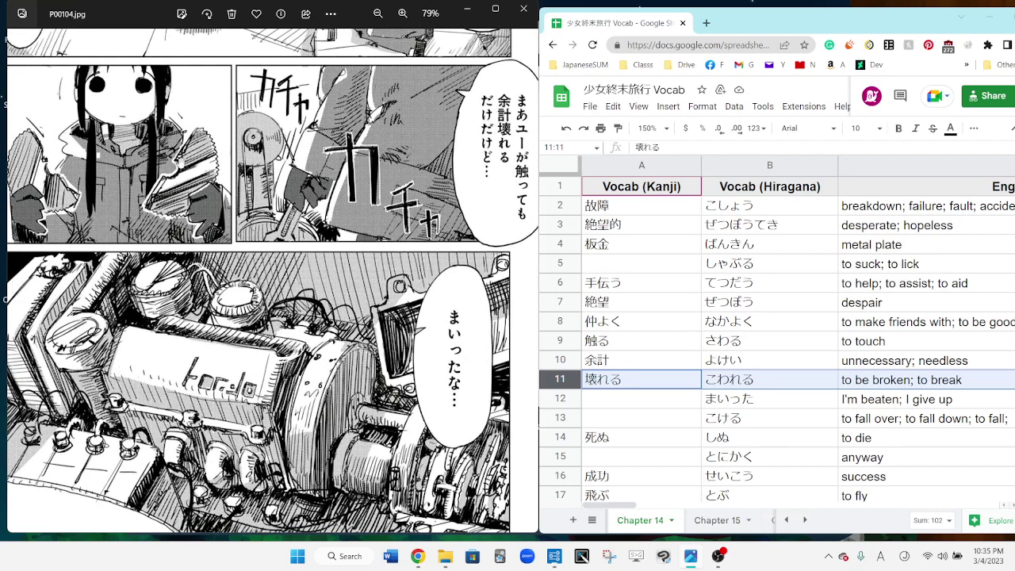
{"action": "scroll", "coordinate": [301, 388], "scroll_direction": "down", "scroll_amount": 5}
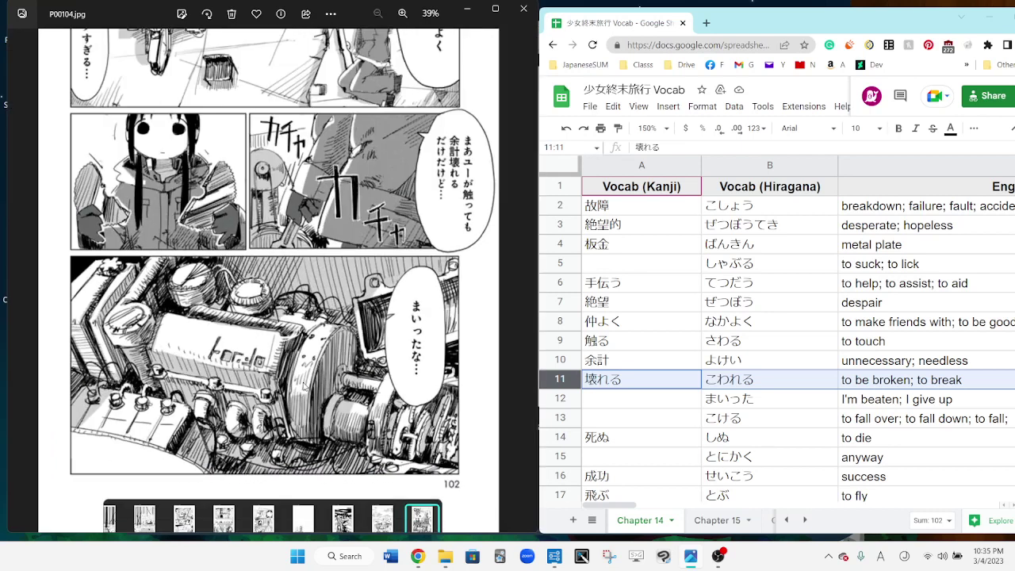
{"action": "key", "text": "Right"}
{"action": "scroll", "coordinate": [304, 387], "scroll_direction": "up", "scroll_amount": 5}
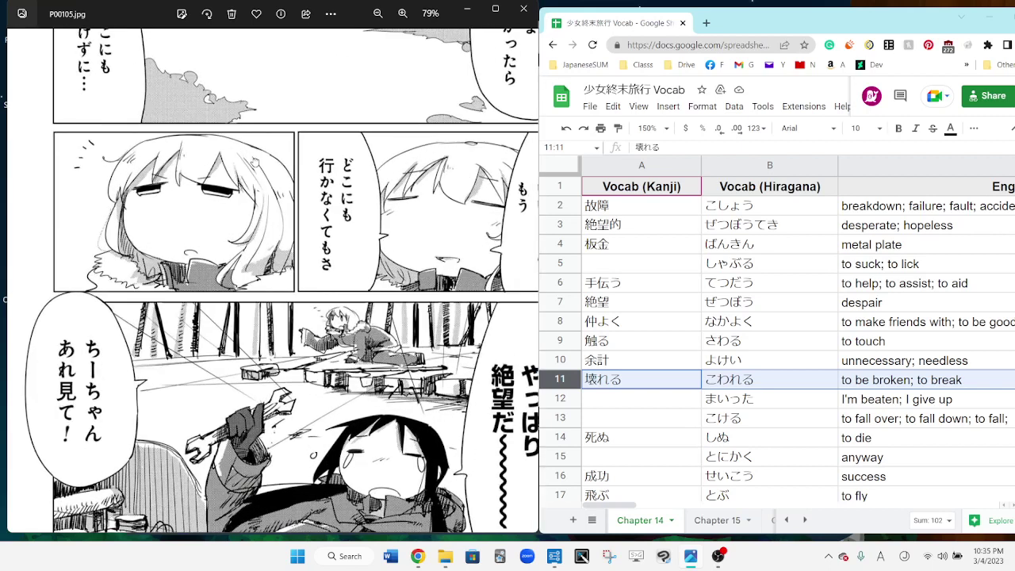
- Enlarge page 103 and select the 空軍基地 entry and the kanji cell beside まいった
{"action": "mouse_move", "coordinate": [238, 238]}
{"action": "left_mouse_down"}
{"action": "mouse_move", "coordinate": [200, 273]}
{"action": "mouse_move", "coordinate": [219, 282]}
{"action": "left_mouse_up"}
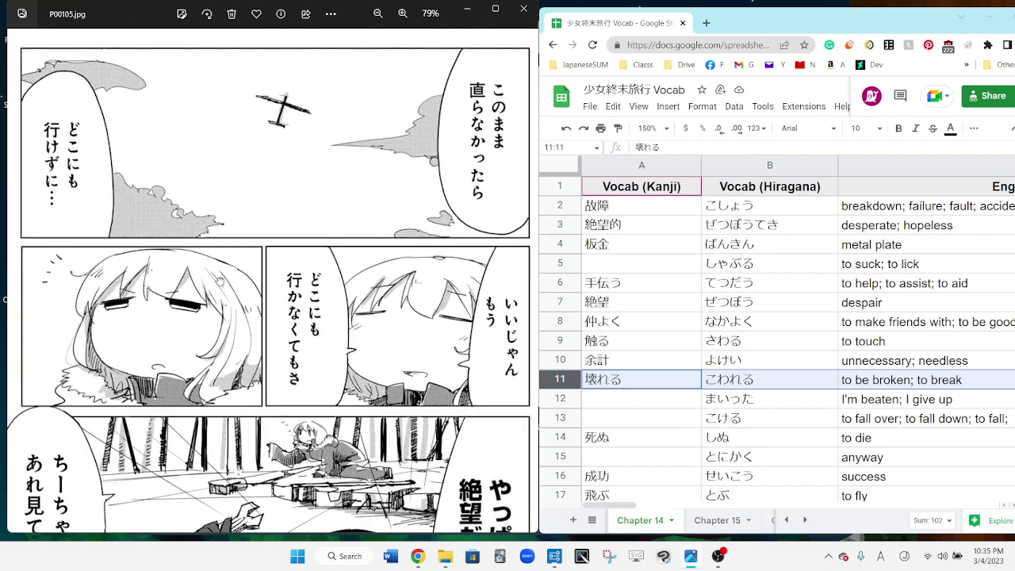
{"action": "left_click", "coordinate": [639, 478]}
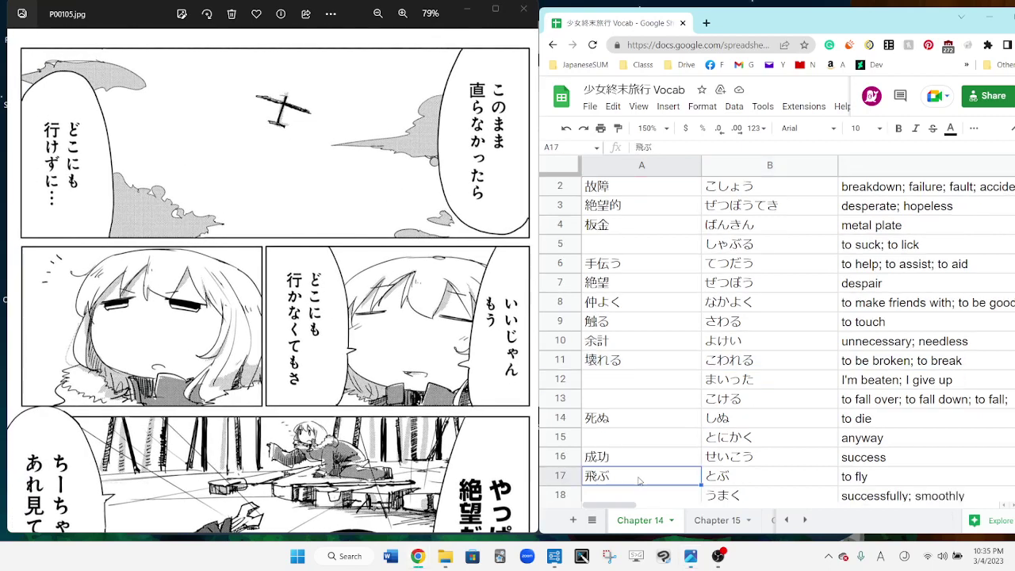
{"action": "scroll", "coordinate": [639, 478], "scroll_direction": "down", "scroll_amount": 4}
{"action": "scroll", "coordinate": [639, 479], "scroll_direction": "down", "scroll_amount": 2}
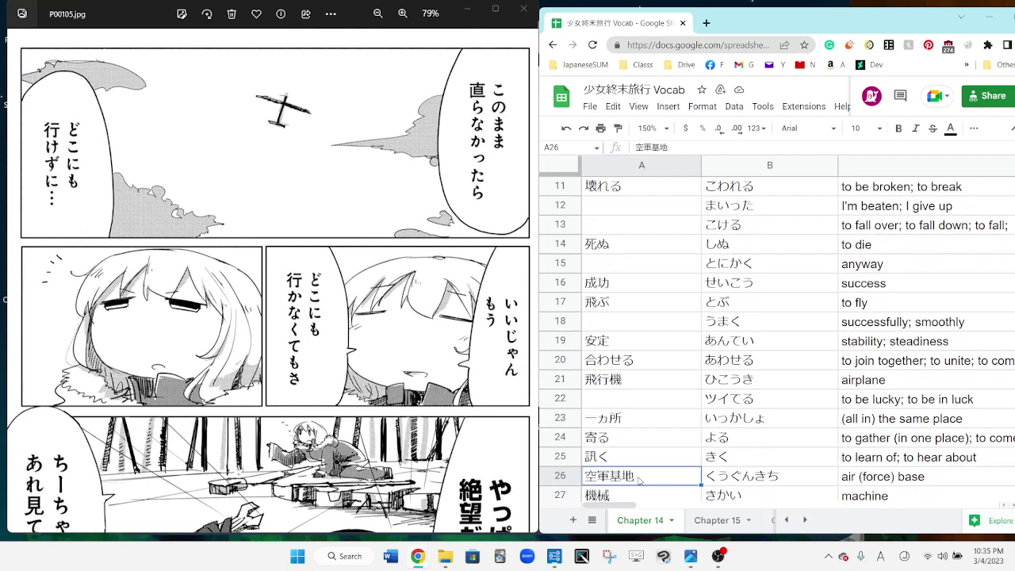
{"action": "left_click", "coordinate": [639, 480]}
{"action": "left_click", "coordinate": [625, 191]}
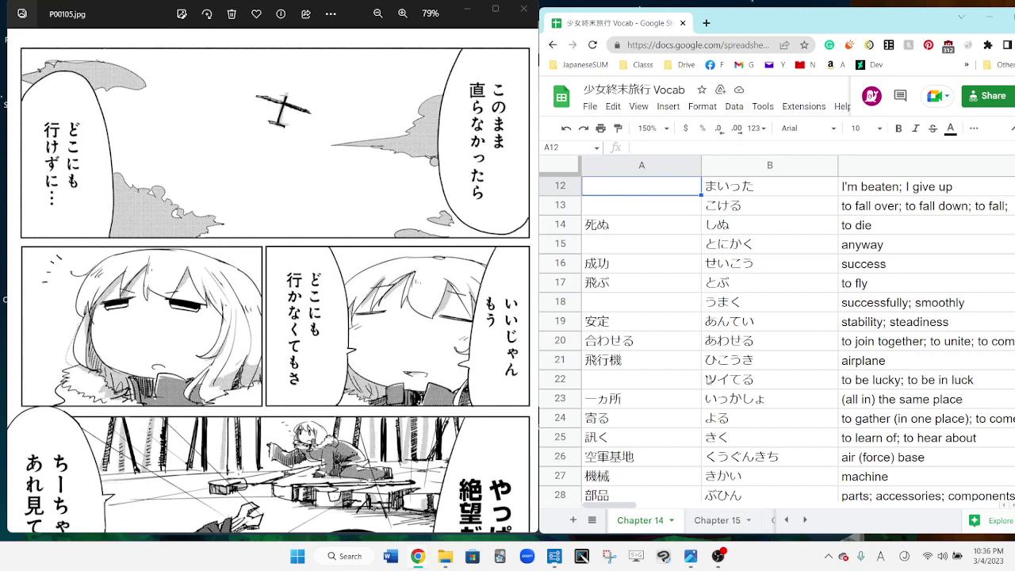
{"action": "scroll", "coordinate": [270, 317], "scroll_direction": "down", "scroll_amount": 3}
{"action": "scroll", "coordinate": [270, 317], "scroll_direction": "down", "scroll_amount": 3}
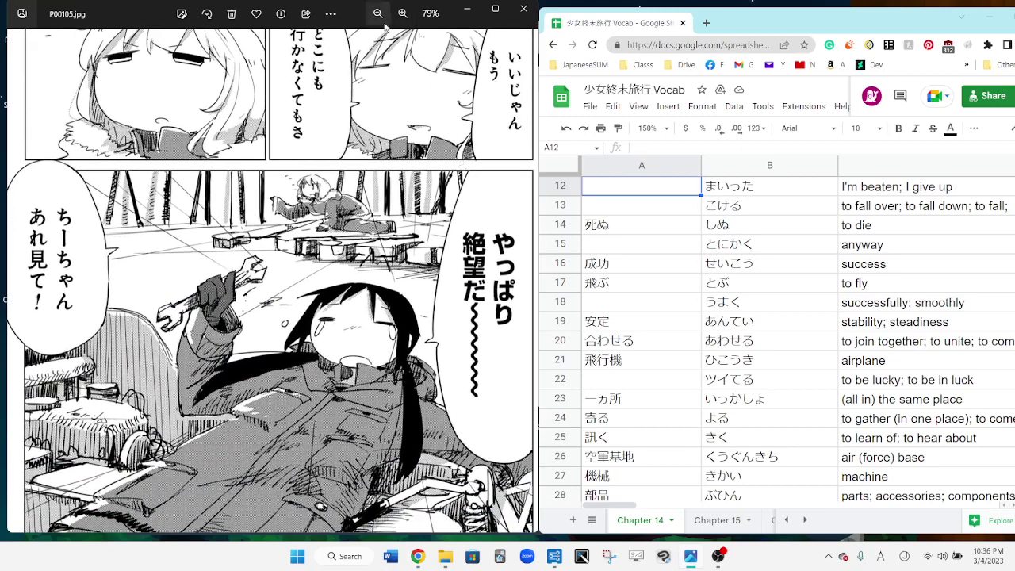
{"action": "scroll", "coordinate": [329, 198], "scroll_direction": "down", "scroll_amount": 3}
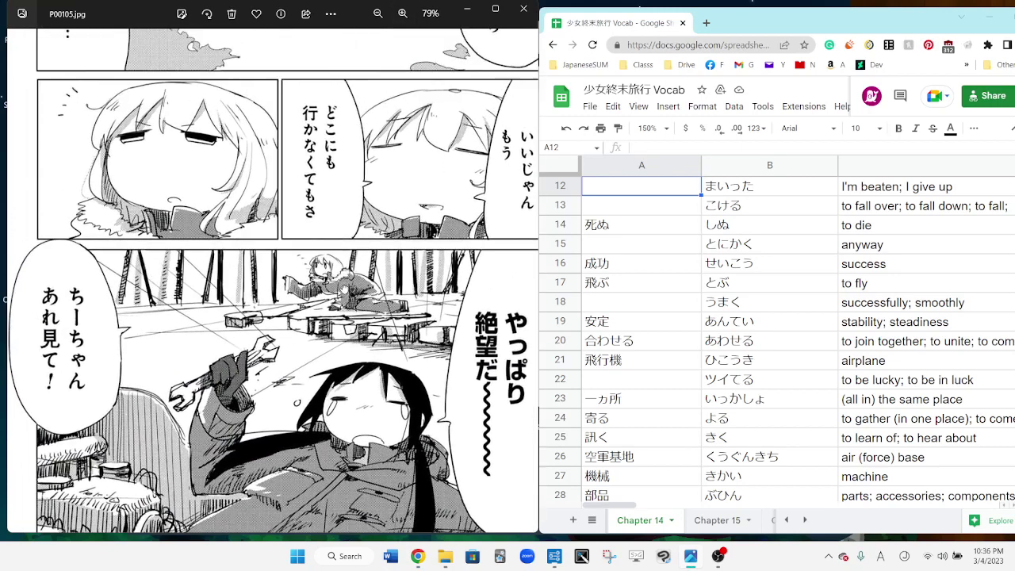
{"action": "scroll", "coordinate": [329, 198], "scroll_direction": "down", "scroll_amount": 2}
{"action": "scroll", "coordinate": [269, 254], "scroll_direction": "up", "scroll_amount": 1}
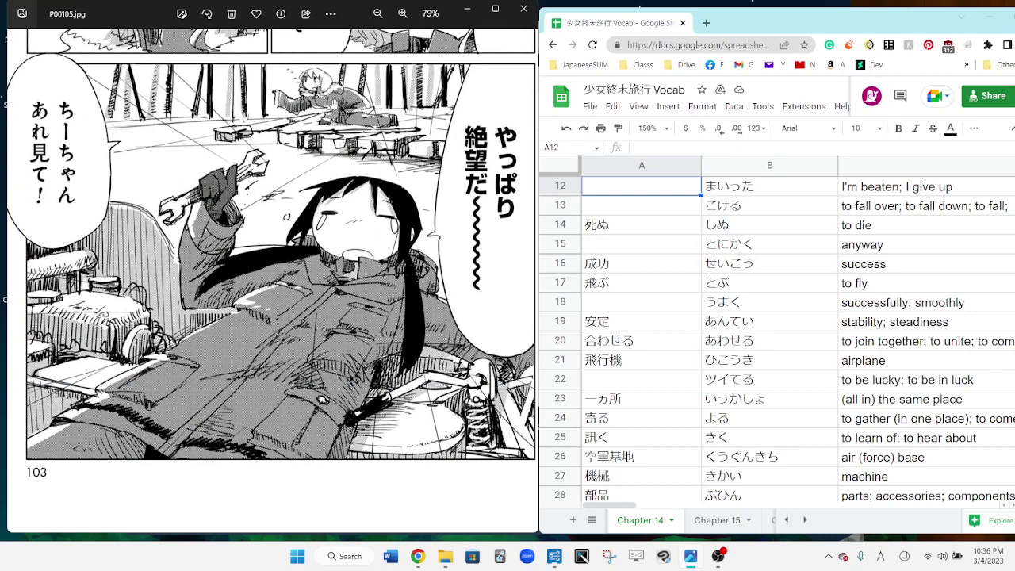
- Select the kanji cell beside とにかく, then peek at the next page and return
{"action": "left_click", "coordinate": [658, 244]}
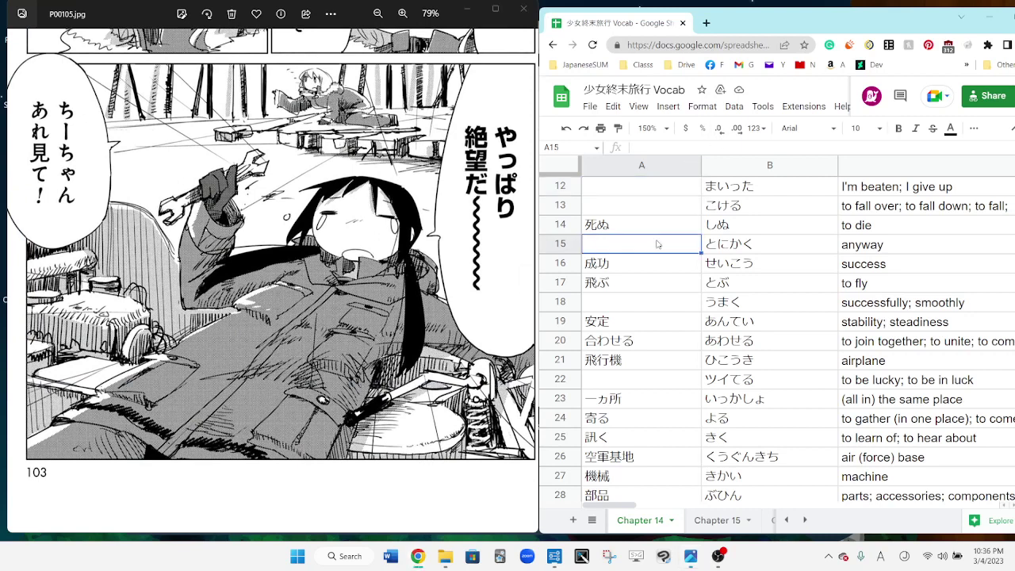
{"action": "key", "text": "Right"}
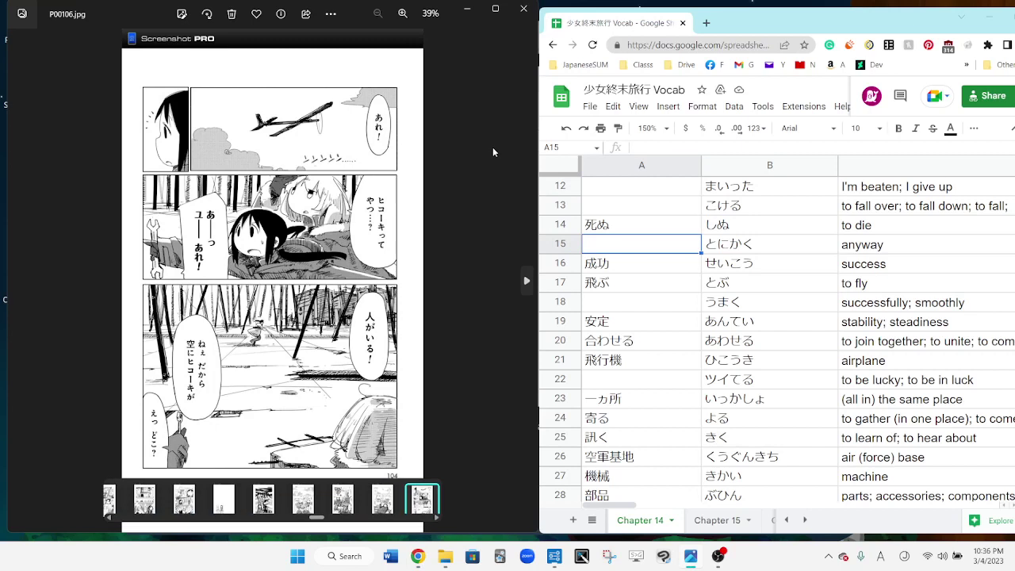
{"action": "key", "text": "Left"}
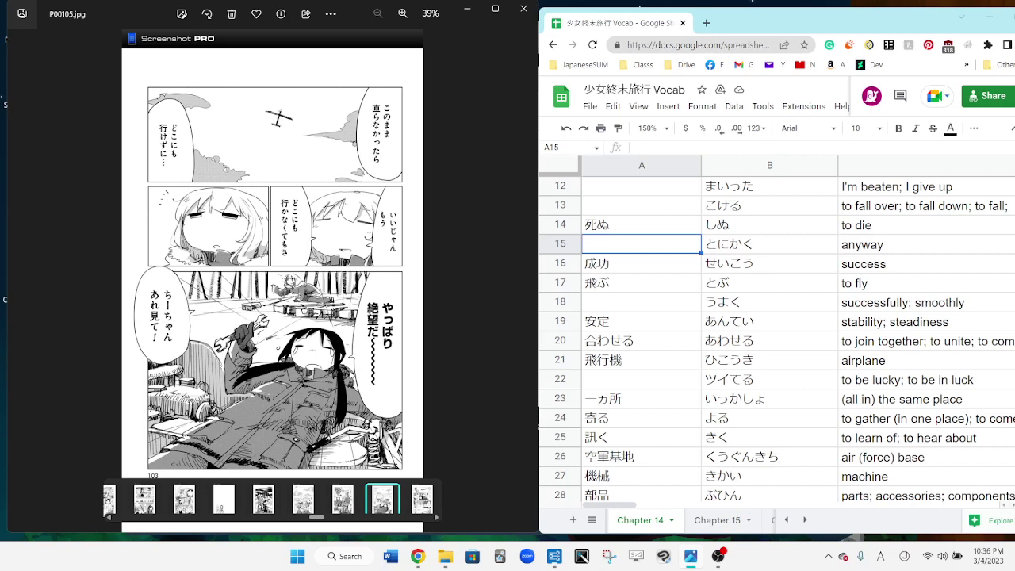
- Open page 104 (P00106.jpg) and pan through its middle and bottom panels
{"action": "key", "text": "Right"}
{"action": "scroll", "coordinate": [325, 198], "scroll_direction": "up", "scroll_amount": 4}
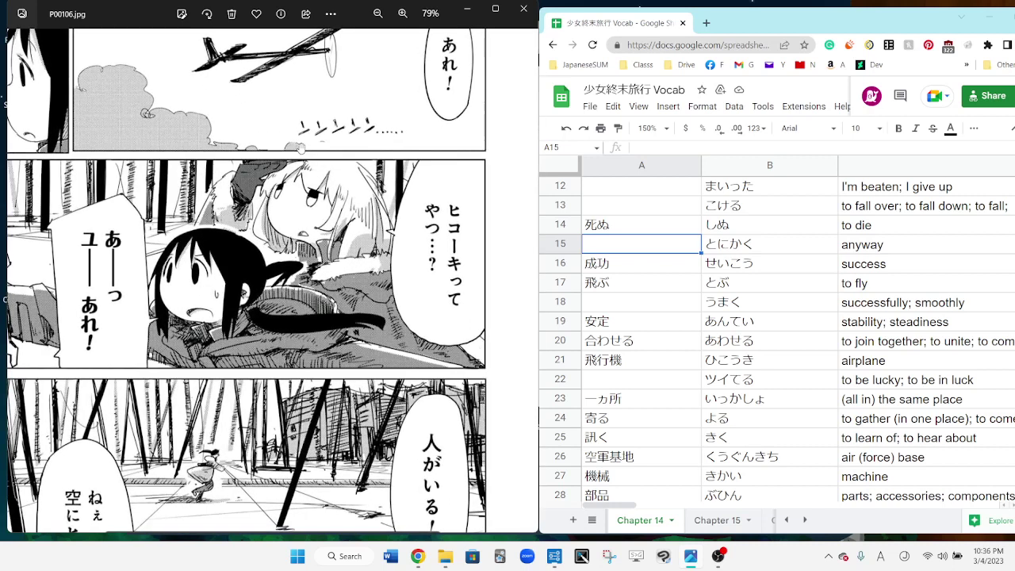
{"action": "mouse_move", "coordinate": [339, 251]}
{"action": "left_mouse_down"}
{"action": "mouse_move", "coordinate": [320, 289]}
{"action": "mouse_move", "coordinate": [306, 217]}
{"action": "mouse_move", "coordinate": [336, 85]}
{"action": "left_mouse_up"}
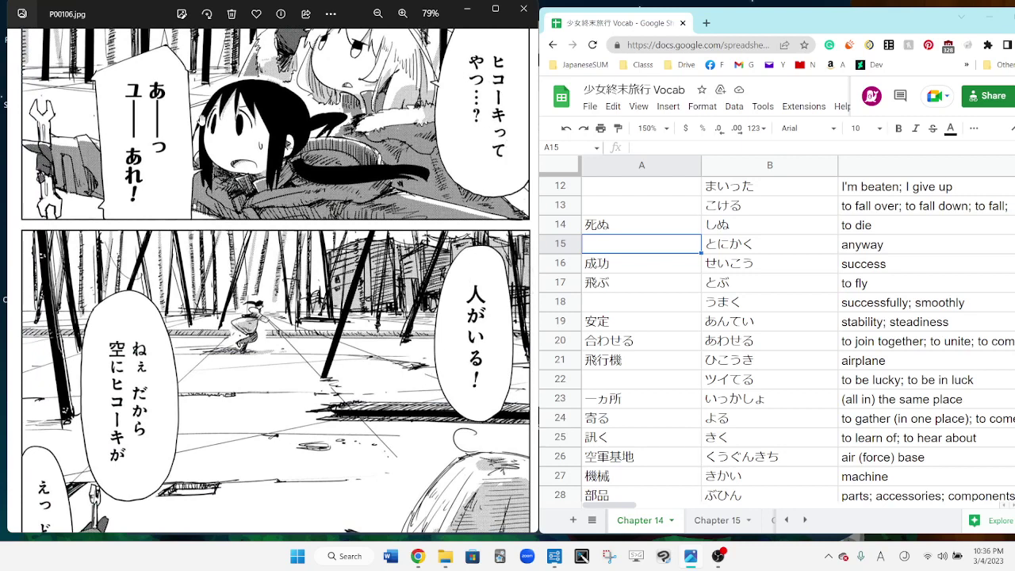
{"action": "mouse_move", "coordinate": [253, 331]}
{"action": "left_mouse_down"}
{"action": "mouse_move", "coordinate": [238, 238]}
{"action": "mouse_move", "coordinate": [248, 216]}
{"action": "left_mouse_up"}
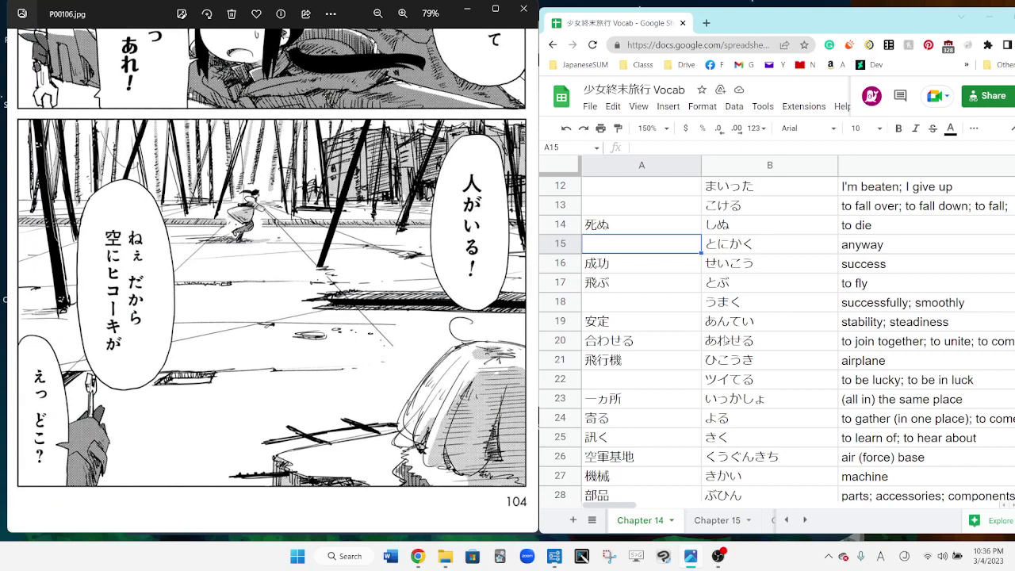
- Move down the kanji column to the cell beside こける and reread page 104's panels
{"action": "left_click", "coordinate": [693, 401]}
{"action": "key", "text": "Down"}
{"action": "key", "text": "Down"}
{"action": "key", "text": "Down"}
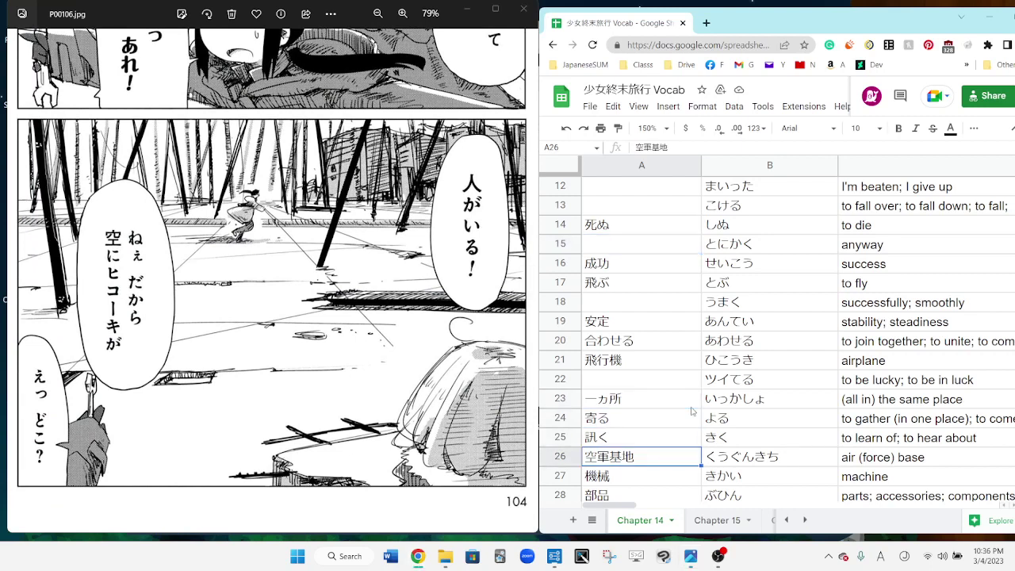
{"action": "key", "text": "Down"}
{"action": "key", "text": "Down"}
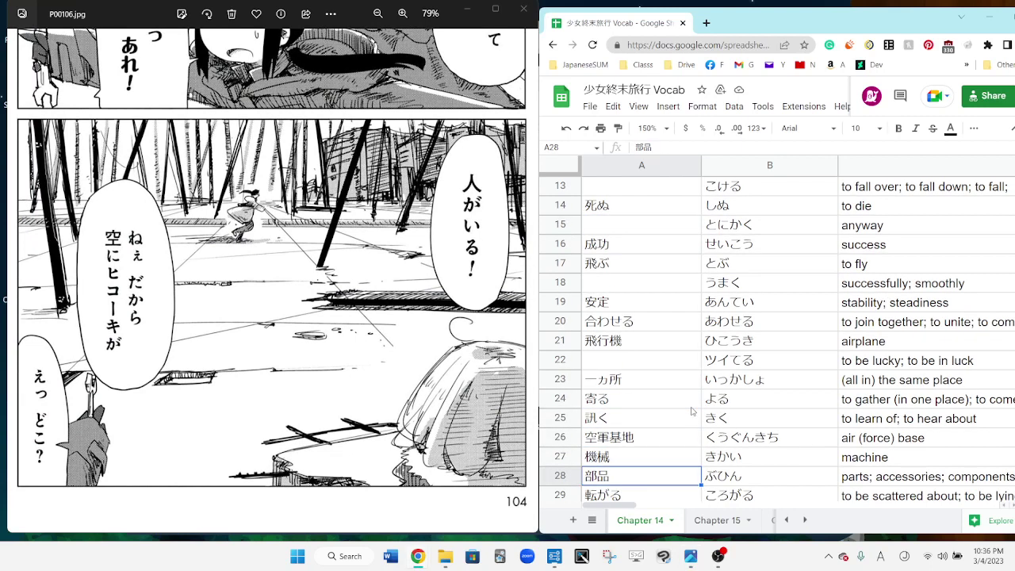
{"action": "left_click", "coordinate": [639, 193]}
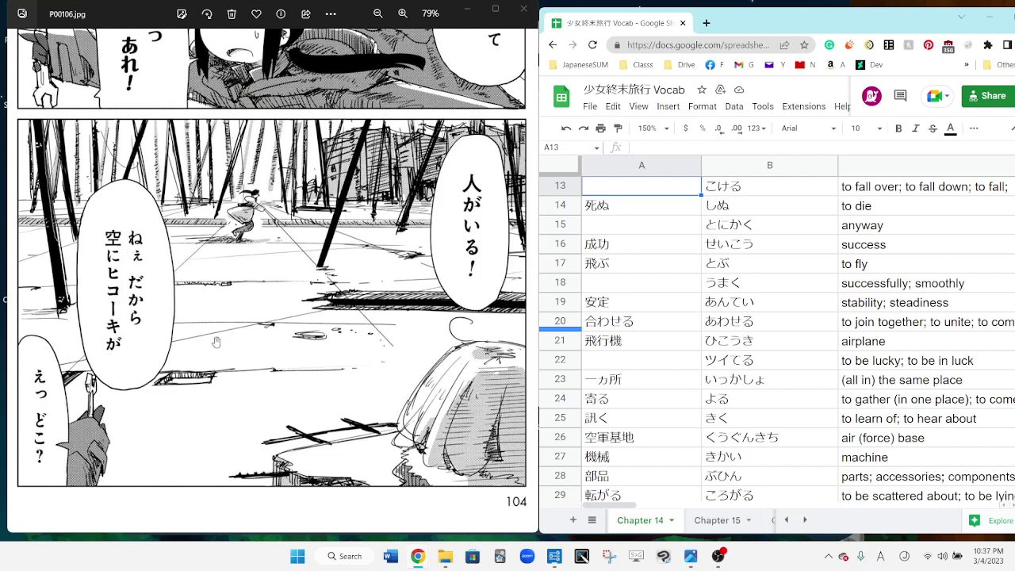
{"action": "left_click_drag", "start_coordinate": [208, 215], "coordinate": [210, 232]}
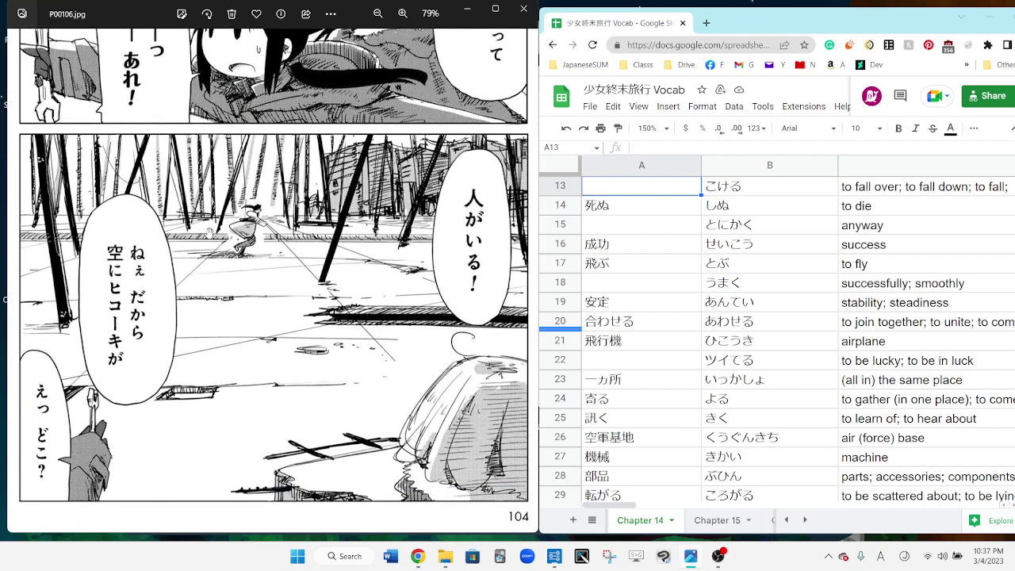
{"action": "scroll", "coordinate": [214, 238], "scroll_direction": "up", "scroll_amount": 5}
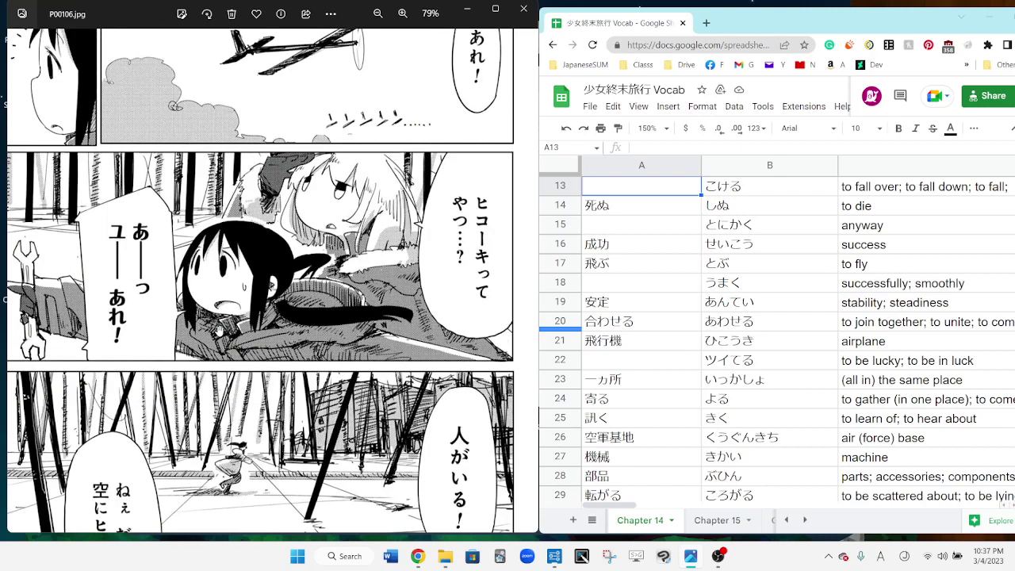
{"action": "scroll", "coordinate": [150, 325], "scroll_direction": "down", "scroll_amount": 5}
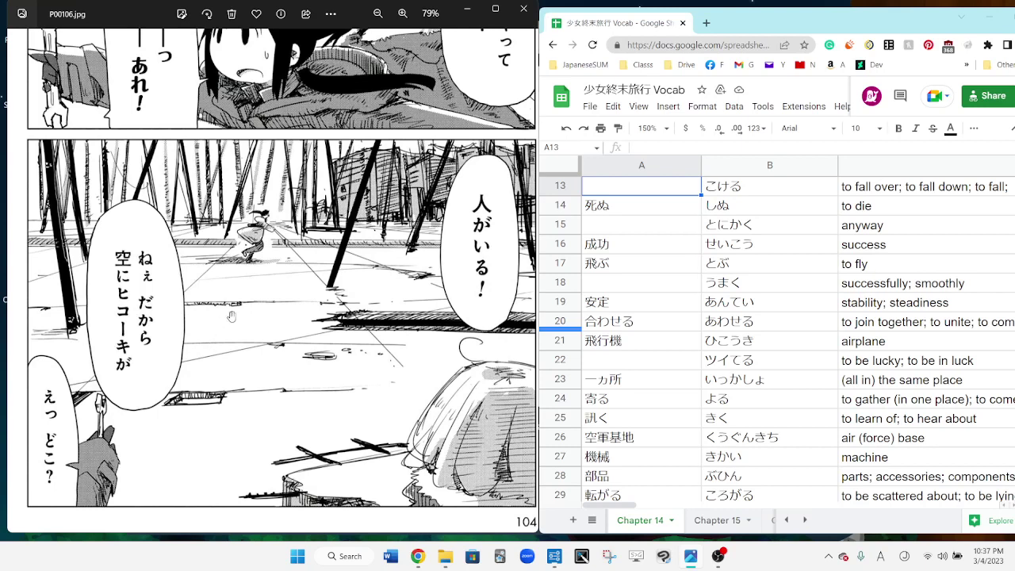
{"action": "scroll", "coordinate": [371, 214], "scroll_direction": "down", "scroll_amount": 3}
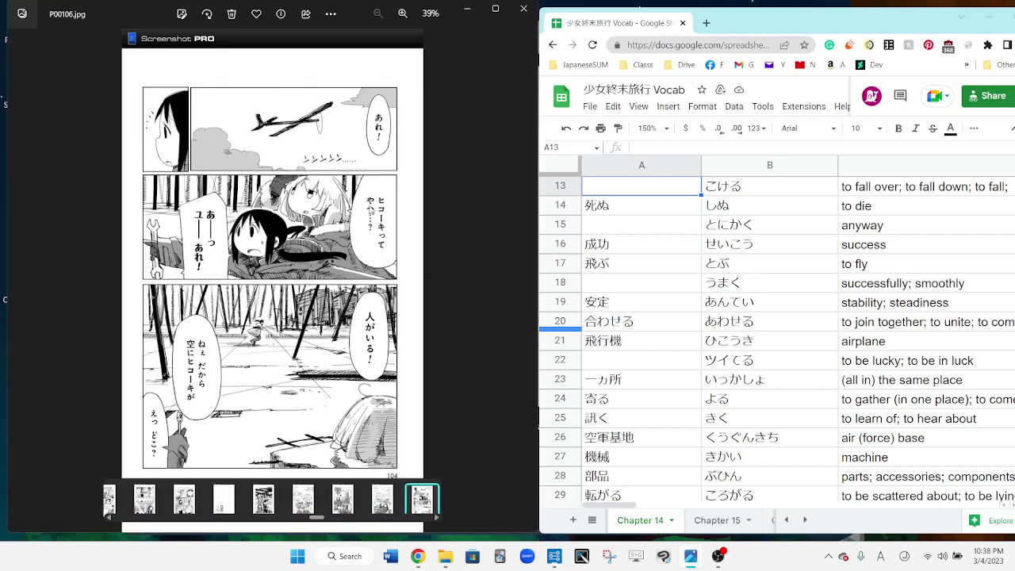
- Open P00107.jpg and bring the top of the page into view
{"action": "key", "text": "Right"}
{"action": "scroll", "coordinate": [317, 170], "scroll_direction": "up", "scroll_amount": 3}
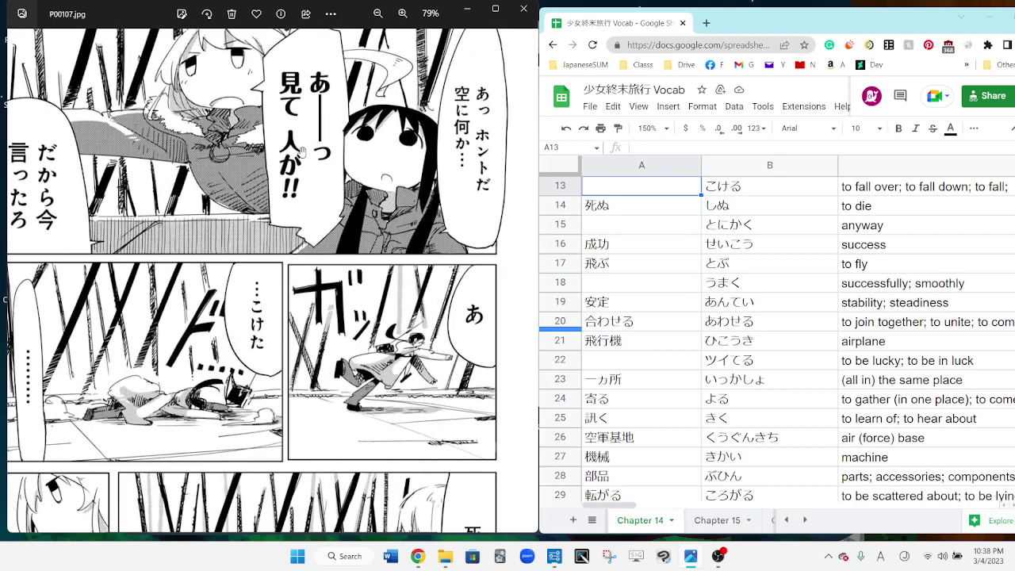
{"action": "left_click_drag", "start_coordinate": [301, 152], "coordinate": [327, 228]}
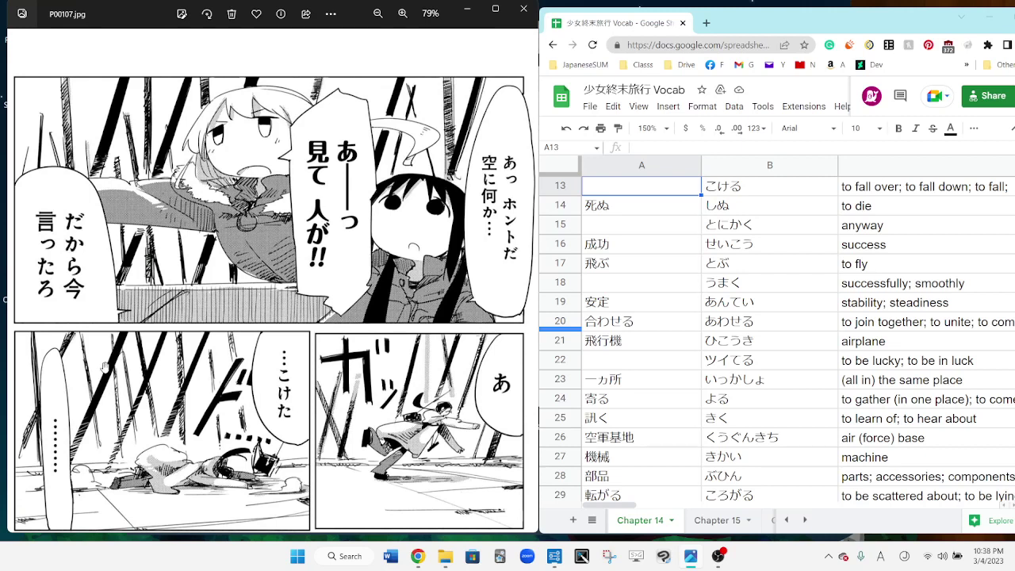
{"action": "scroll", "coordinate": [129, 266], "scroll_direction": "down", "scroll_amount": 3}
{"action": "scroll", "coordinate": [129, 266], "scroll_direction": "down", "scroll_amount": 4}
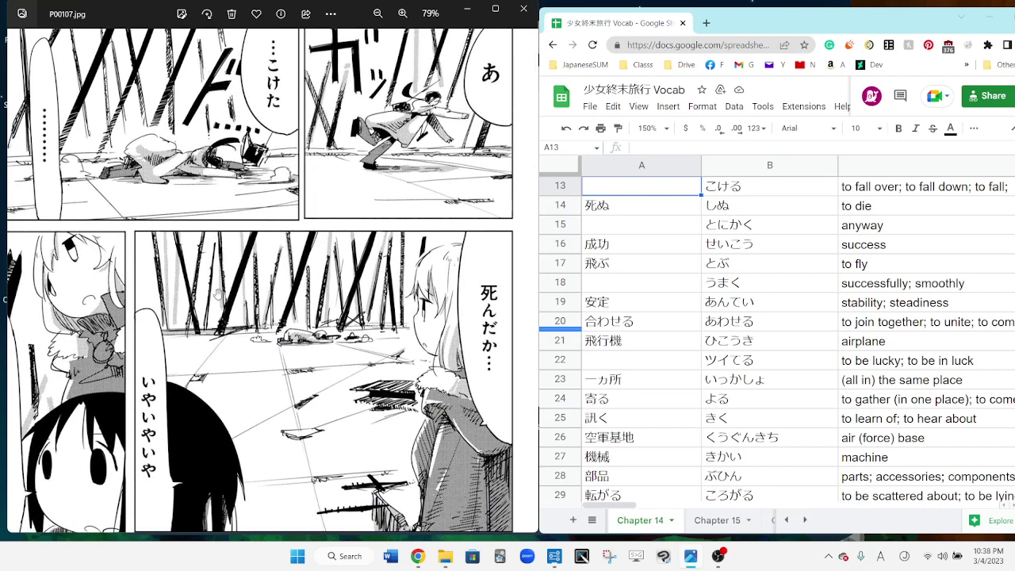
{"action": "scroll", "coordinate": [217, 293], "scroll_direction": "down", "scroll_amount": 4}
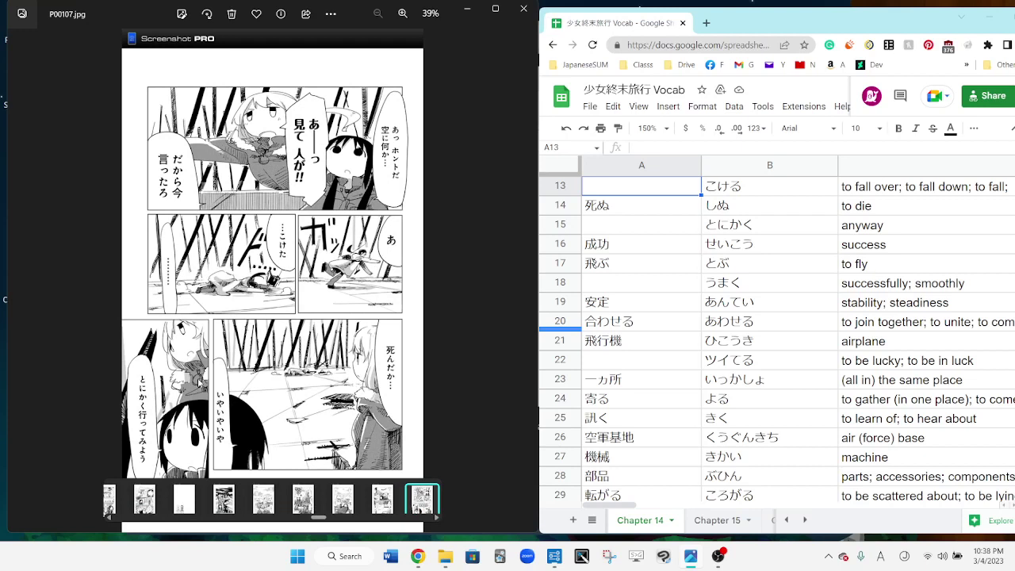
- Step forward past P00108 and P00109 to P00110 and adjust the close-up
{"action": "key", "text": "Right"}
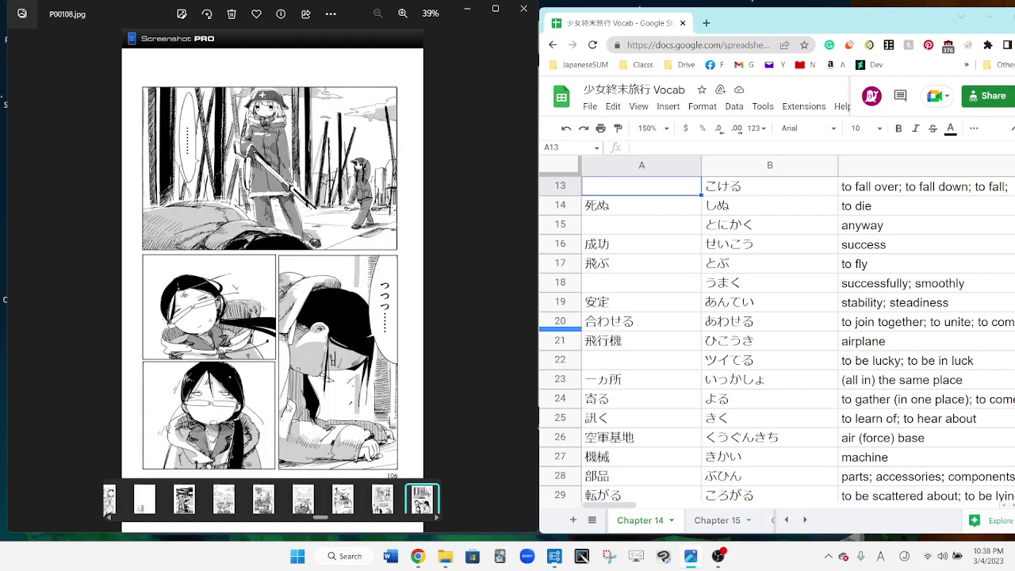
{"action": "key", "text": "Right"}
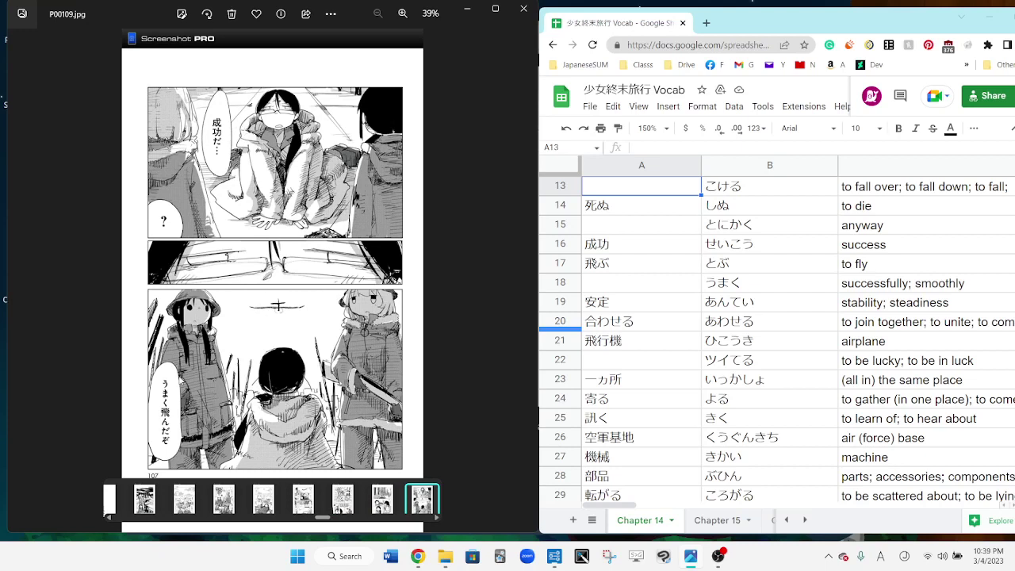
{"action": "key", "text": "Right"}
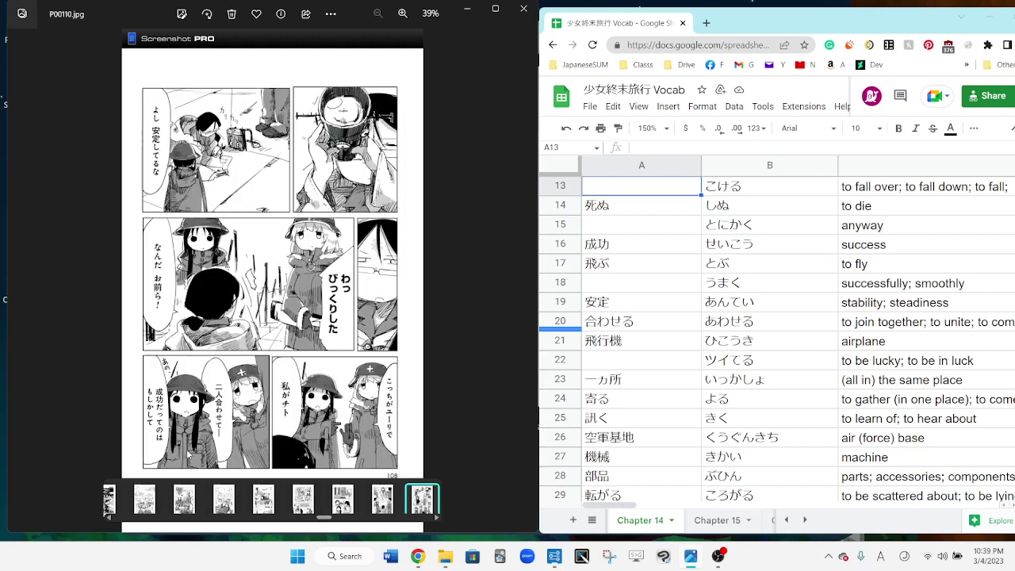
{"action": "scroll", "coordinate": [186, 449], "scroll_direction": "up", "scroll_amount": 3}
{"action": "left_click_drag", "start_coordinate": [168, 295], "coordinate": [150, 315]}
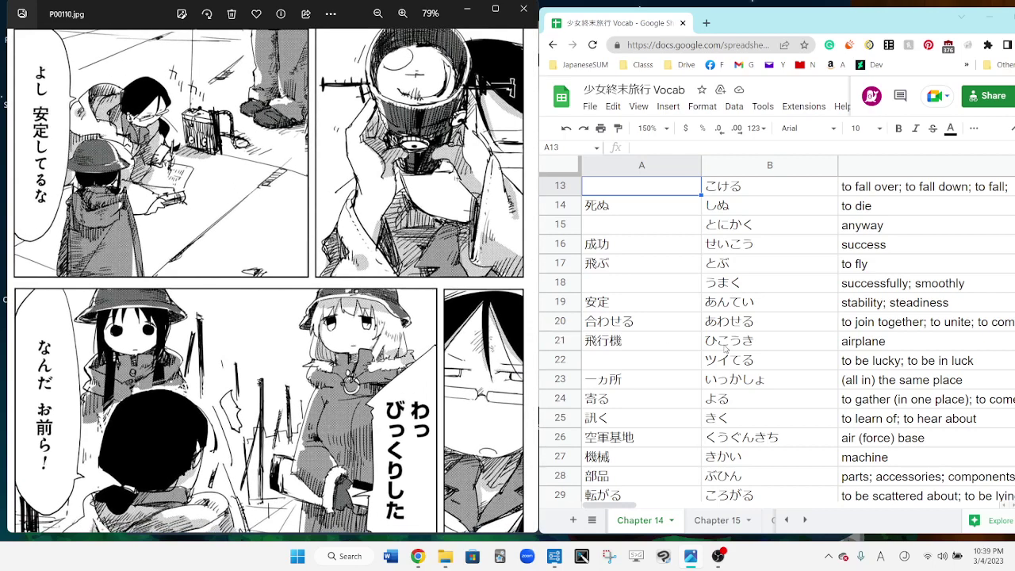
- Step down the vocab list from row 23 toward 空軍基地 and 施設
{"action": "left_click", "coordinate": [654, 379]}
{"action": "key", "text": "Down"}
{"action": "key", "text": "Down"}
{"action": "key", "text": "Down"}
{"action": "key", "text": "Down"}
{"action": "key", "text": "Down"}
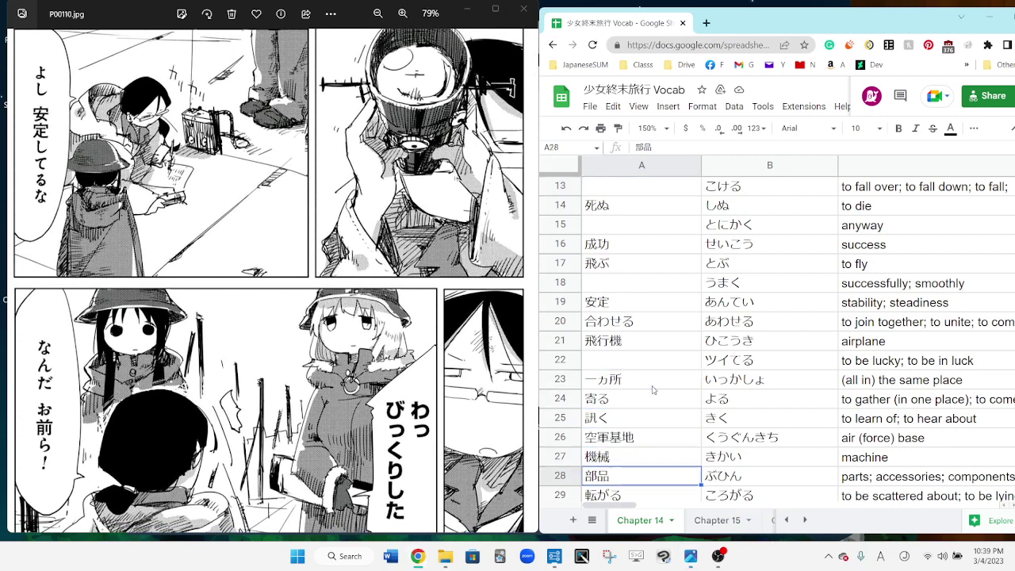
{"action": "key", "text": "Down"}
{"action": "key", "text": "Down"}
{"action": "key", "text": "Down"}
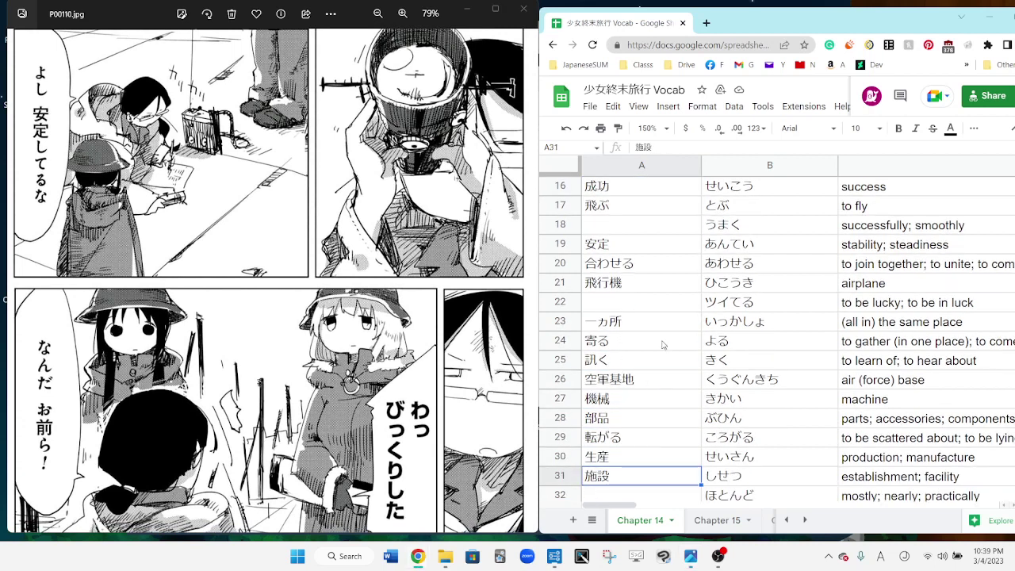
{"action": "key", "text": "Down"}
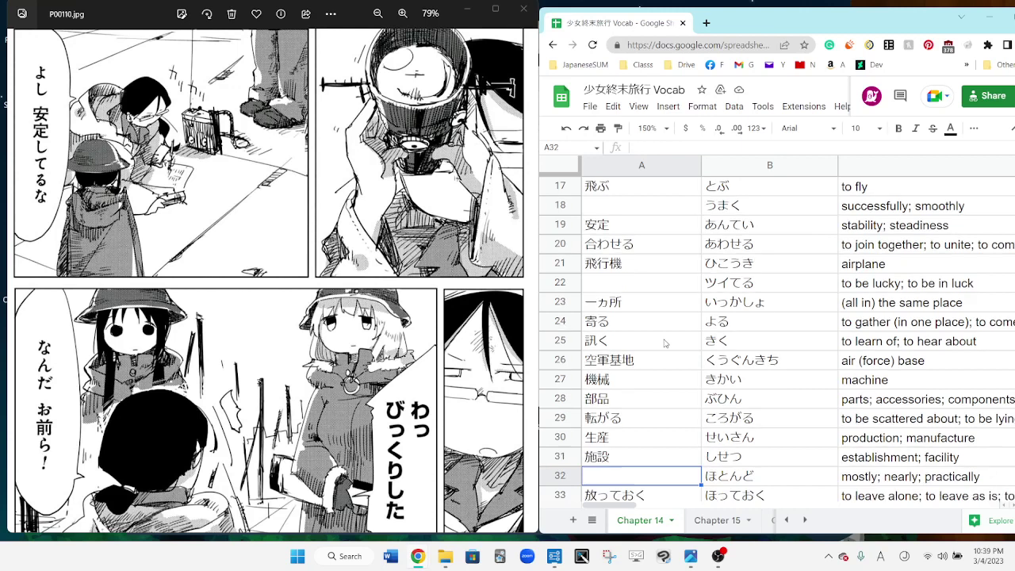
- Go back to P00107.jpg, then forward again through P00108 and P00109 to P00110
{"action": "key", "text": "Left"}
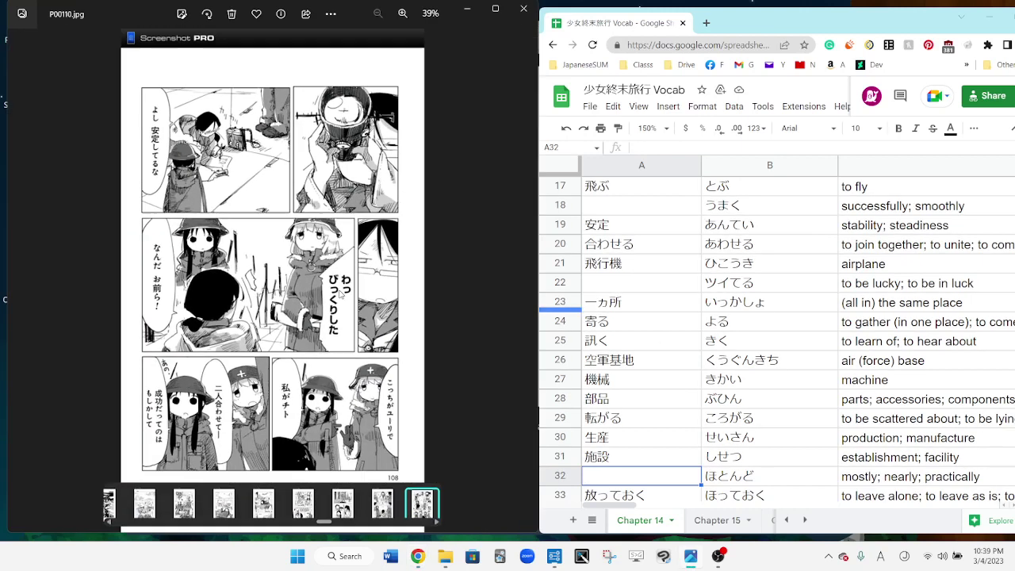
{"action": "key", "text": "Left"}
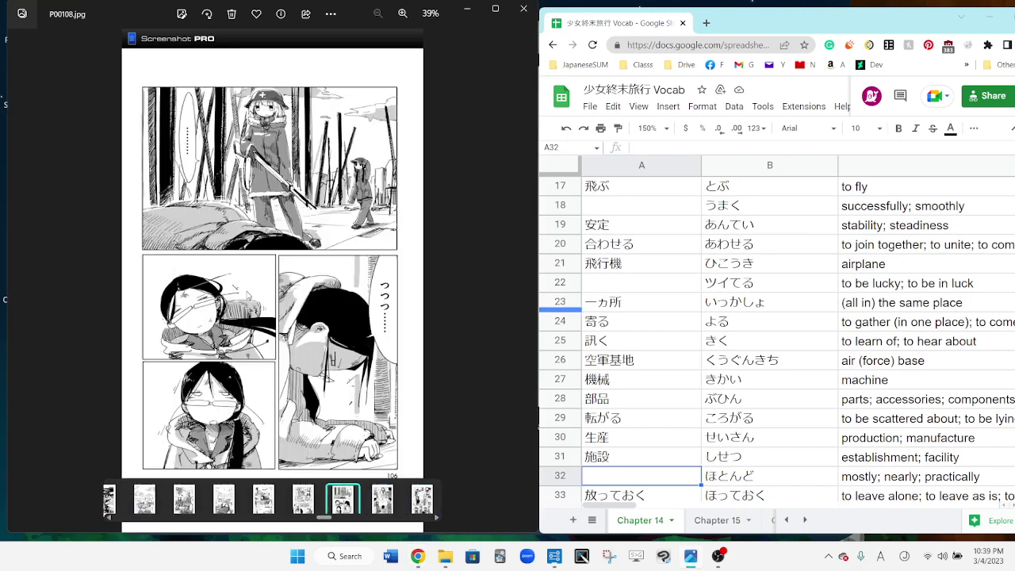
{"action": "key", "text": "Left"}
{"action": "key", "text": "Right"}
{"action": "key", "text": "Right"}
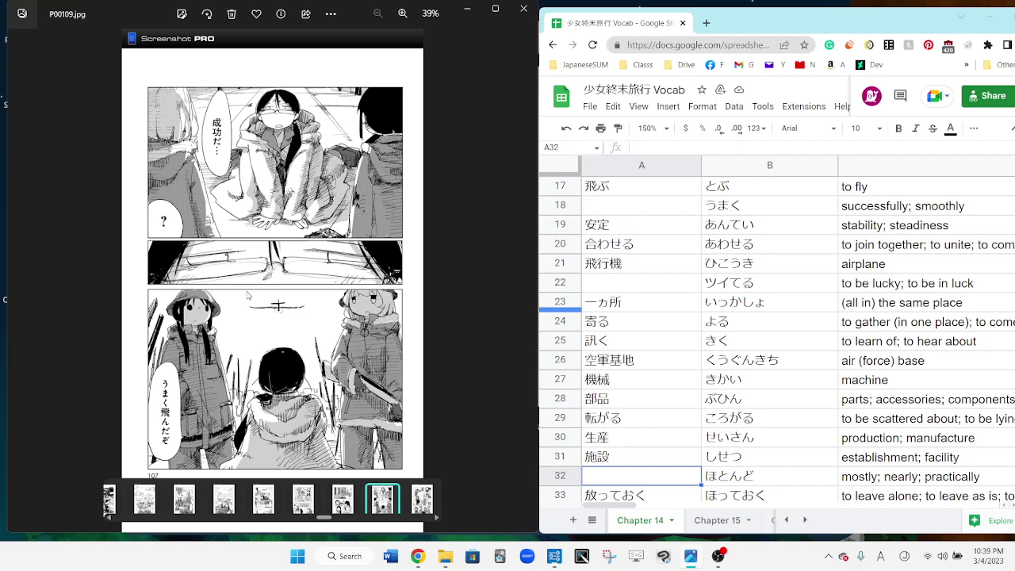
{"action": "key", "text": "Right"}
{"action": "scroll", "coordinate": [214, 166], "scroll_direction": "up", "scroll_amount": 2}
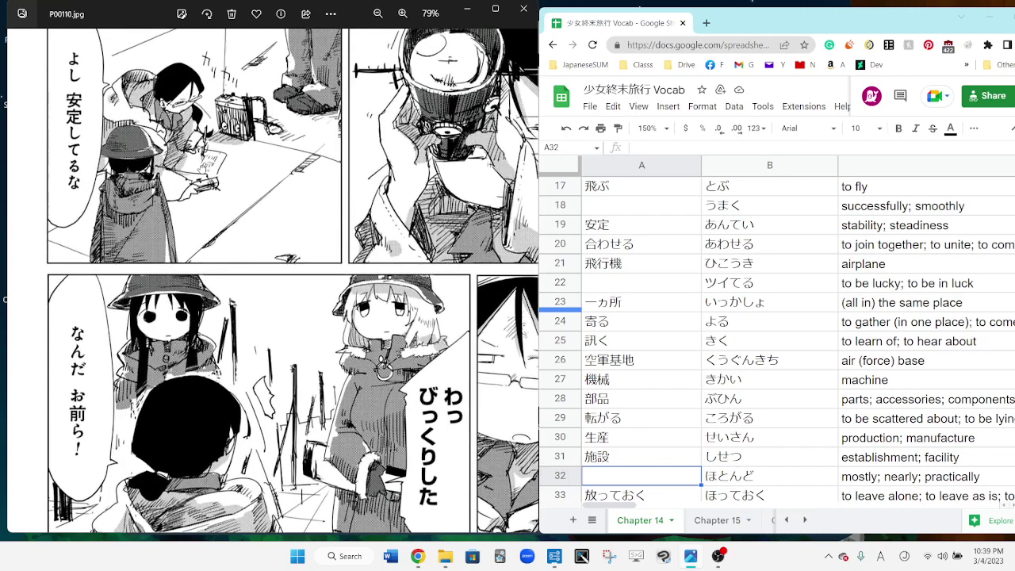
- Reposition the page 108 close-up and pick a cell in the word list
{"action": "left_click_drag", "start_coordinate": [261, 277], "coordinate": [226, 289]}
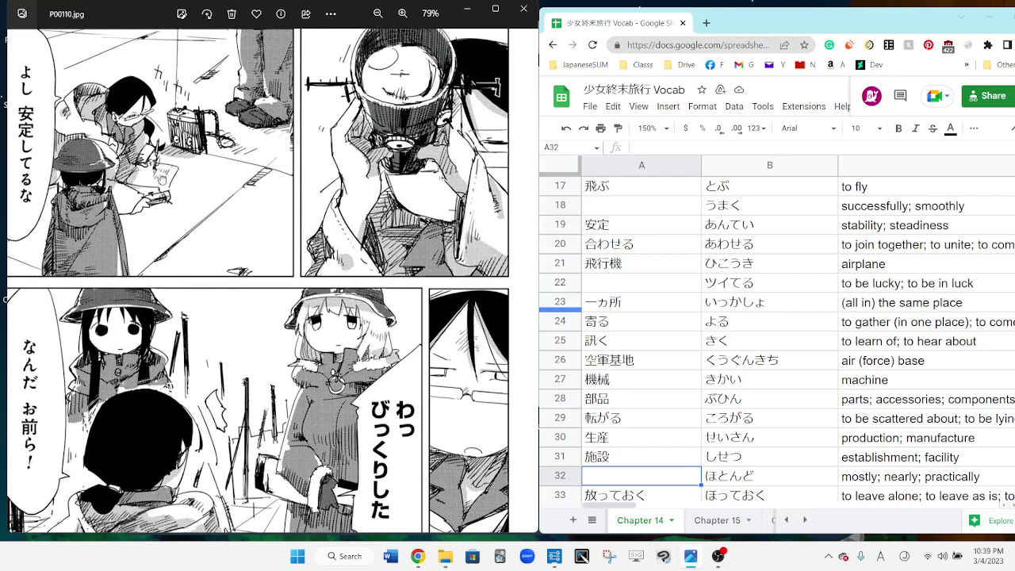
{"action": "left_click_drag", "start_coordinate": [163, 181], "coordinate": [171, 186]}
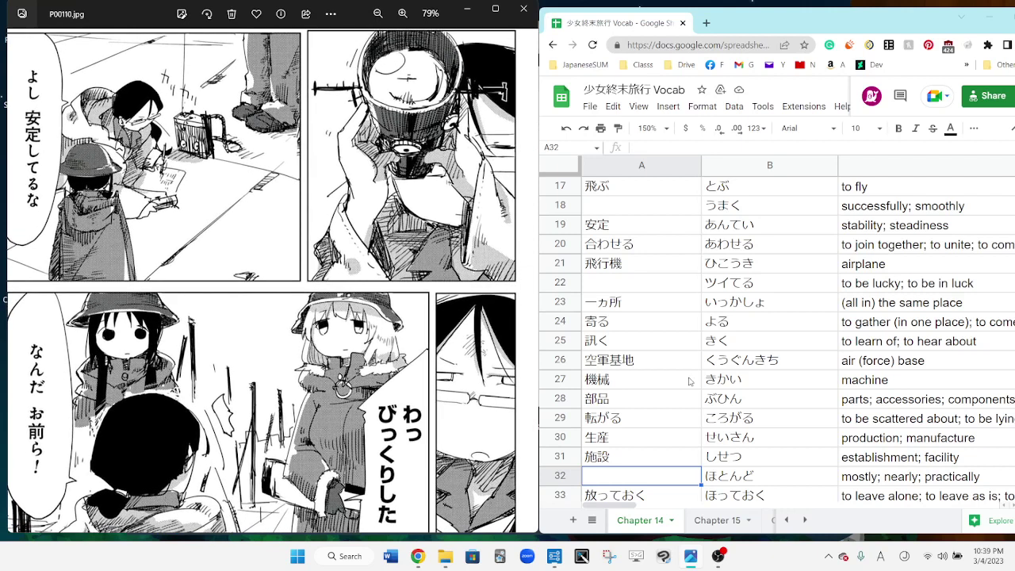
{"action": "left_click", "coordinate": [617, 494]}
- Select cell A22 beside ツイてる and the 安定 row, then show filmstrip previews
{"action": "left_click", "coordinate": [616, 284]}
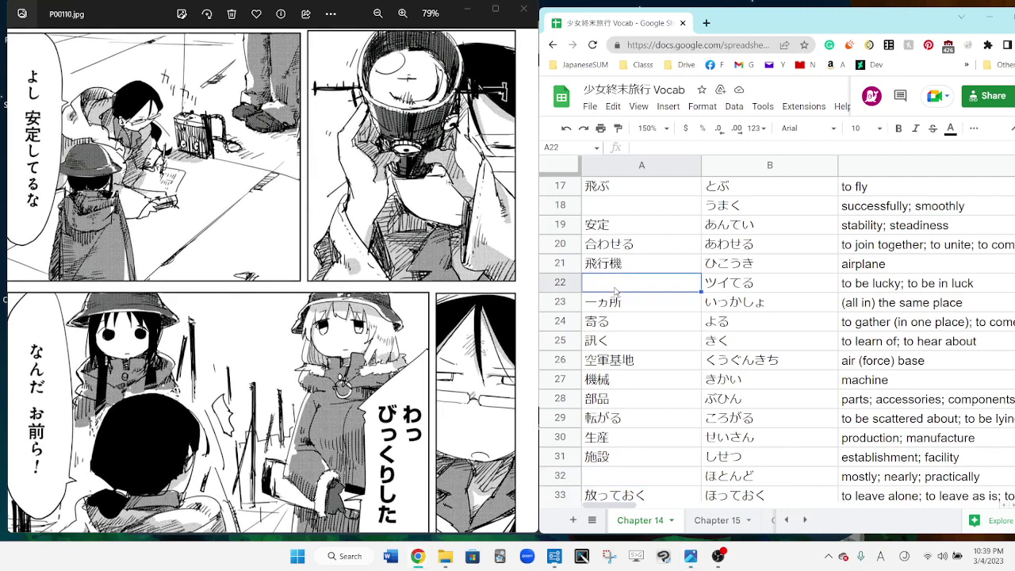
{"action": "left_click", "coordinate": [559, 225]}
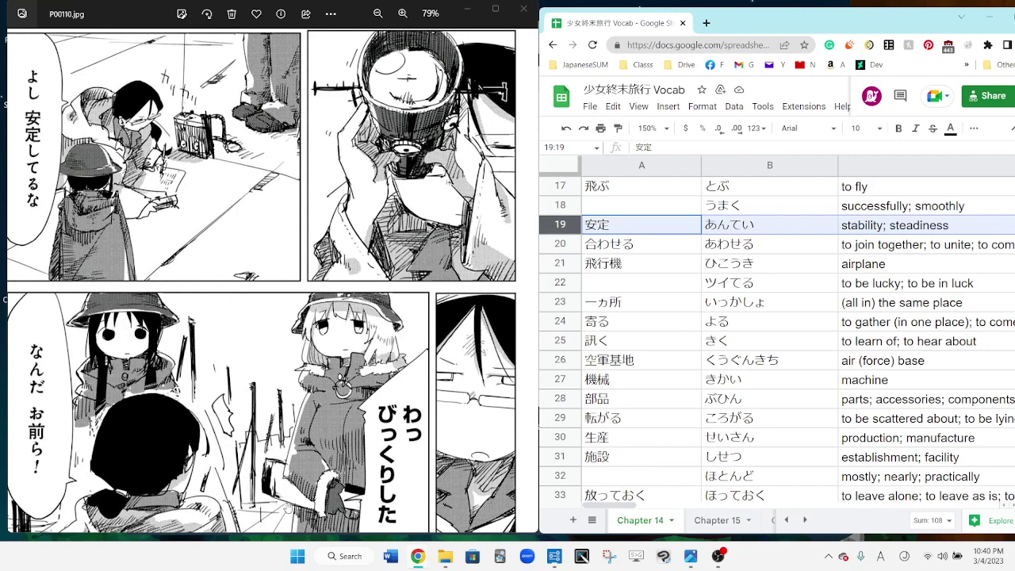
{"action": "scroll", "coordinate": [270, 278], "scroll_direction": "down", "scroll_amount": 5}
{"action": "scroll", "coordinate": [270, 278], "scroll_direction": "down", "scroll_amount": 3}
{"action": "scroll", "coordinate": [240, 126], "scroll_direction": "up", "scroll_amount": 2}
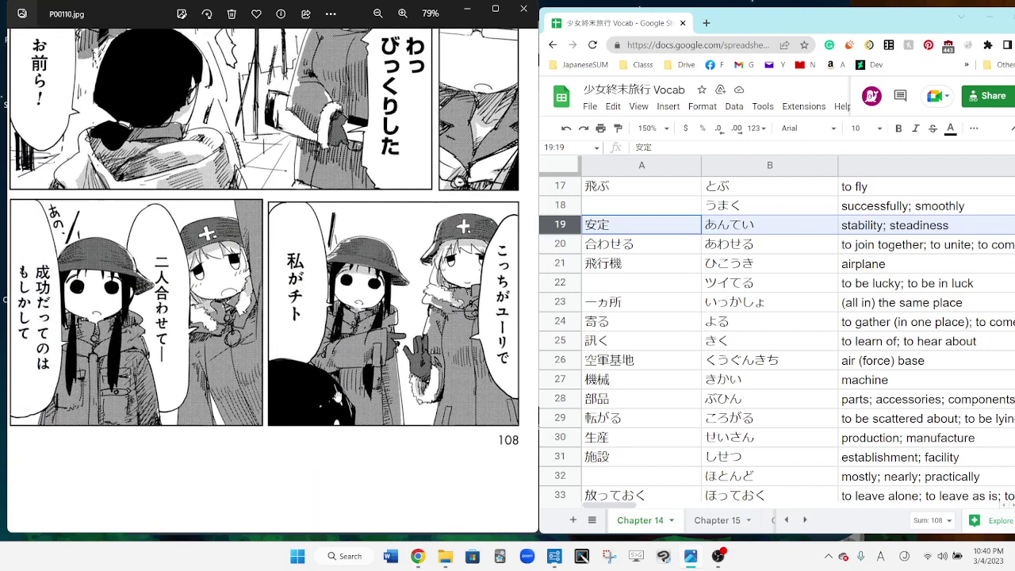
{"action": "left_click", "coordinate": [418, 423]}
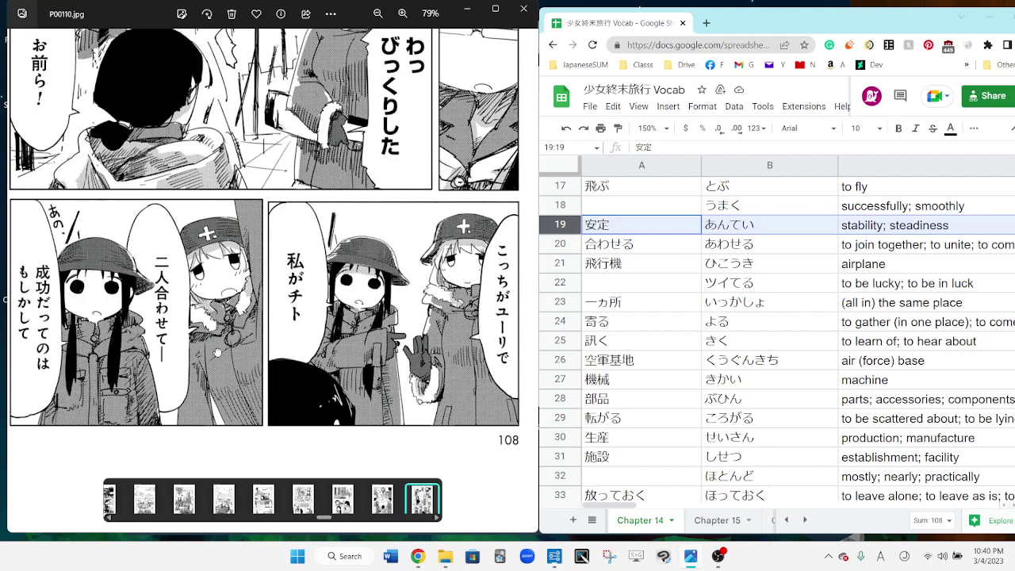
{"action": "key", "text": "Right"}
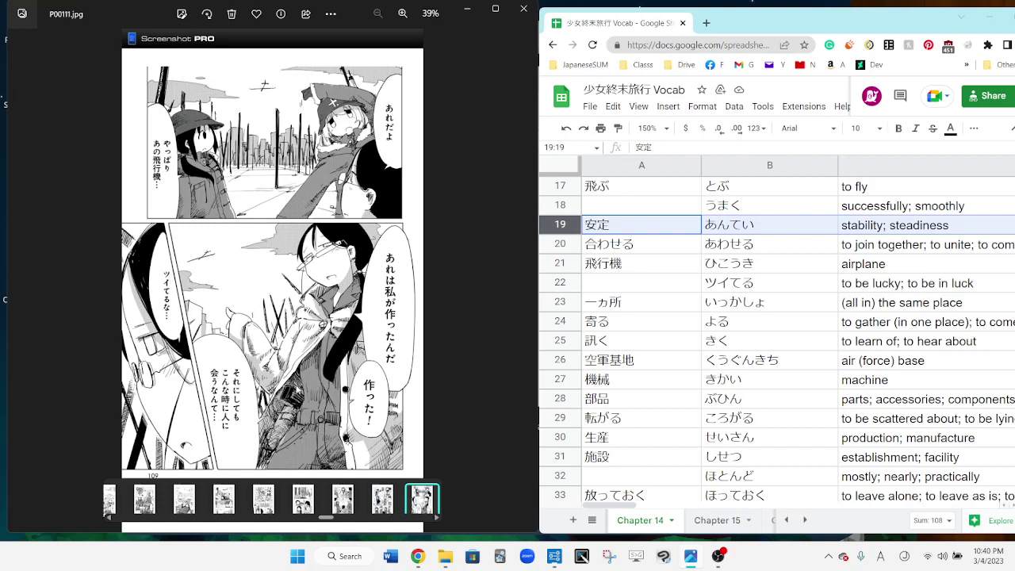
{"action": "scroll", "coordinate": [278, 379], "scroll_direction": "up", "scroll_amount": 3}
- Pan page 109 to its lower panel and step down column A from empty cell A22
{"action": "mouse_move", "coordinate": [278, 379]}
{"action": "left_mouse_down"}
{"action": "mouse_move", "coordinate": [313, 352]}
{"action": "mouse_move", "coordinate": [315, 362]}
{"action": "left_mouse_up"}
{"action": "left_click", "coordinate": [635, 284]}
{"action": "key", "text": "Down"}
{"action": "key", "text": "Down"}
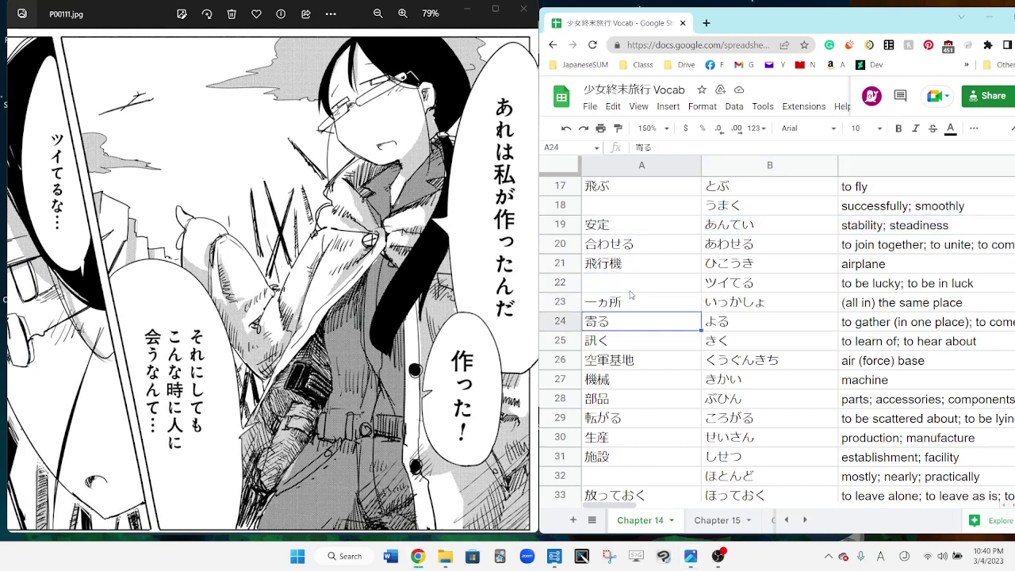
{"action": "key", "text": "Down"}
{"action": "key", "text": "Down"}
{"action": "key", "text": "Down"}
{"action": "key", "text": "Down"}
{"action": "key", "text": "Down"}
{"action": "key", "text": "Down"}
{"action": "key", "text": "Down"}
{"action": "key", "text": "Down"}
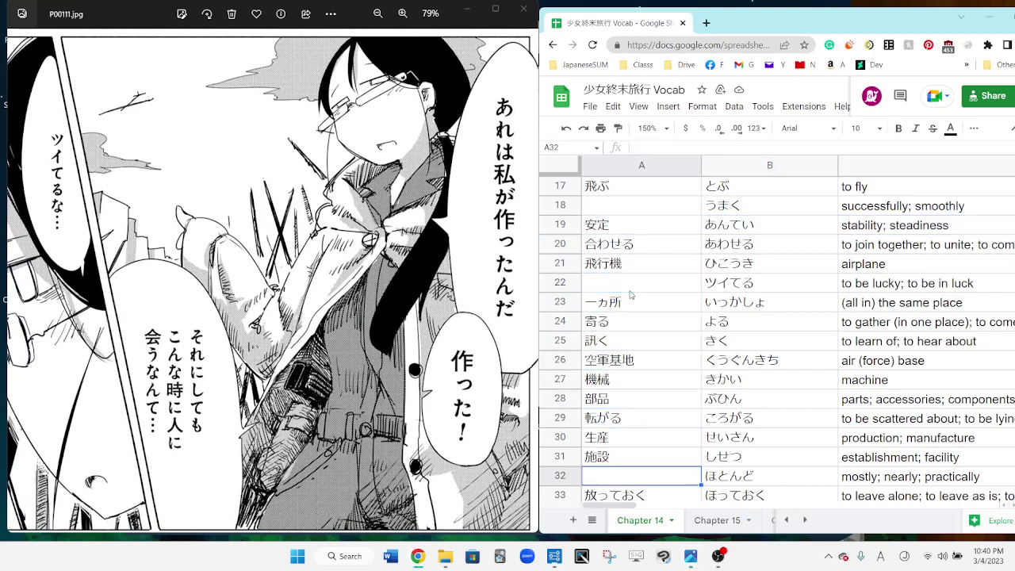
{"action": "key", "text": "Down"}
{"action": "key", "text": "Down"}
{"action": "key", "text": "Down"}
{"action": "key", "text": "Down"}
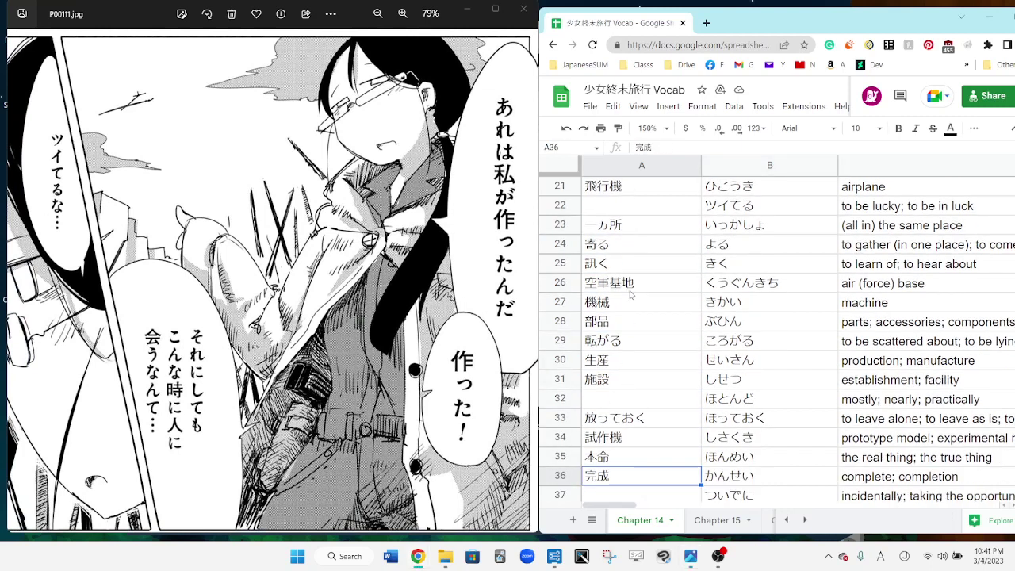
{"action": "left_click", "coordinate": [636, 206]}
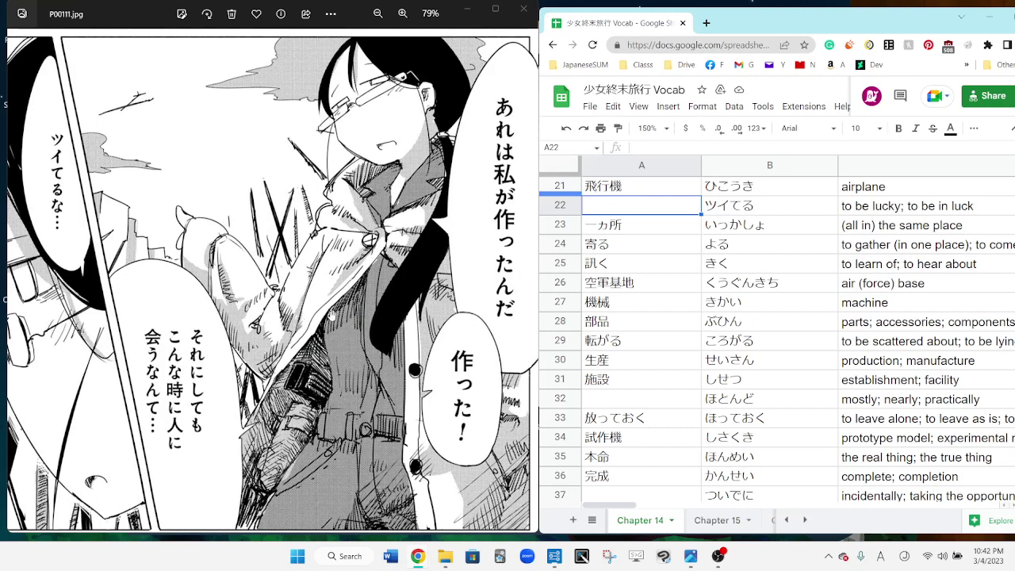
{"action": "scroll", "coordinate": [332, 315], "scroll_direction": "down", "scroll_amount": 5}
- Open P00112.jpg at its top panels, select 施設 in the sheet, then open a new Chrome tab
{"action": "key", "text": "Right"}
{"action": "scroll", "coordinate": [276, 203], "scroll_direction": "up", "scroll_amount": 5}
{"action": "left_click_drag", "start_coordinate": [276, 203], "coordinate": [293, 295]}
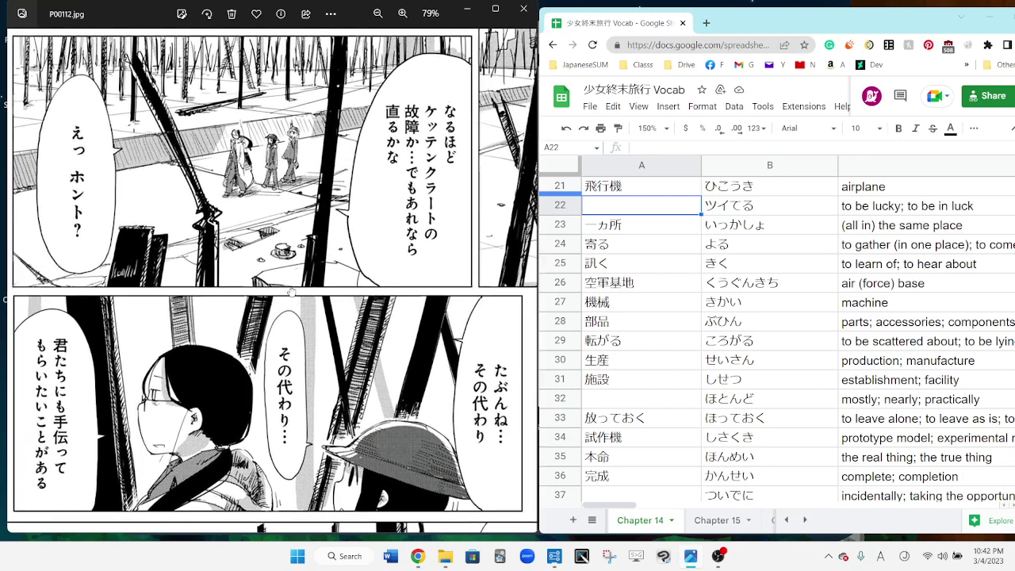
{"action": "left_click", "coordinate": [672, 383]}
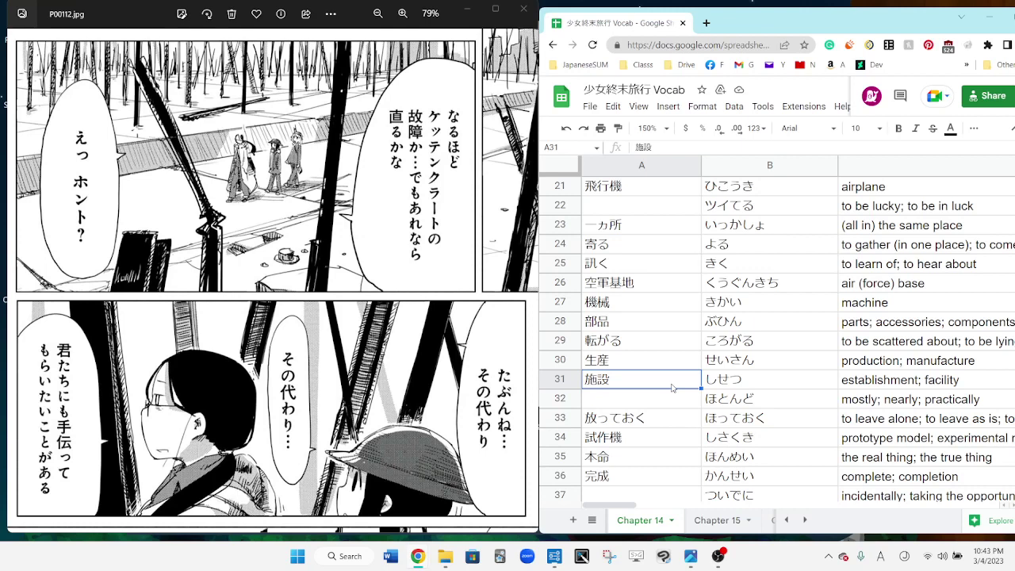
{"action": "left_click", "coordinate": [706, 22]}
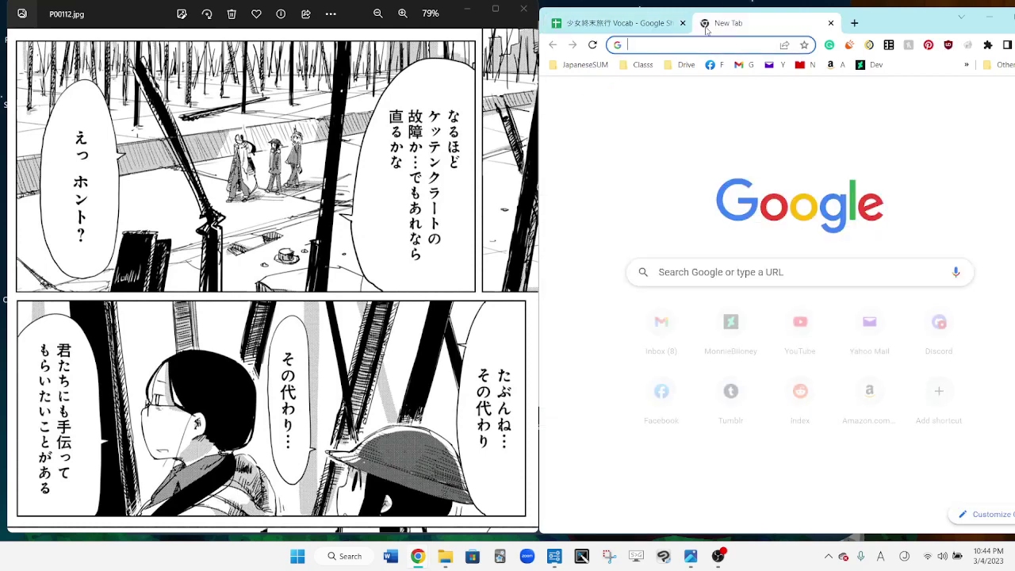
{"action": "type", "text": "け"}
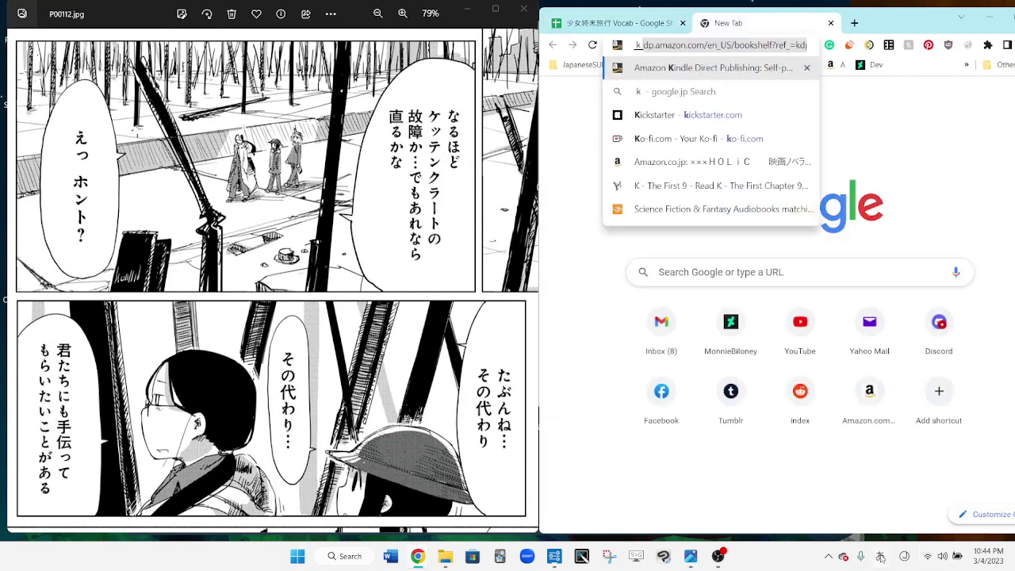
{"action": "type", "text": "ってんくr"}
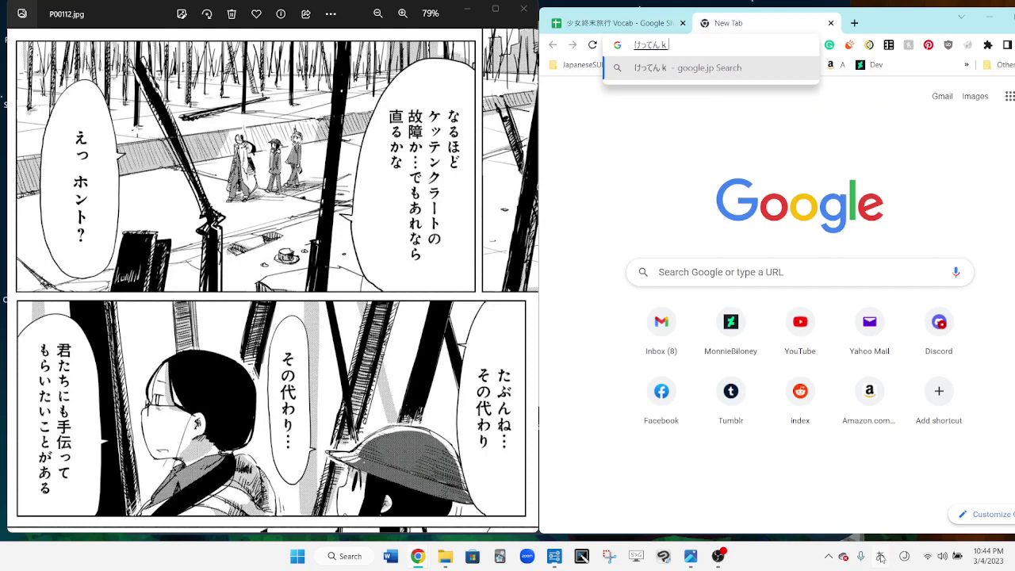
{"action": "type", "text": "a-do"}
- Try converting the typed kana, then delete the wrong kanji 欠点
{"action": "key", "text": "space"}
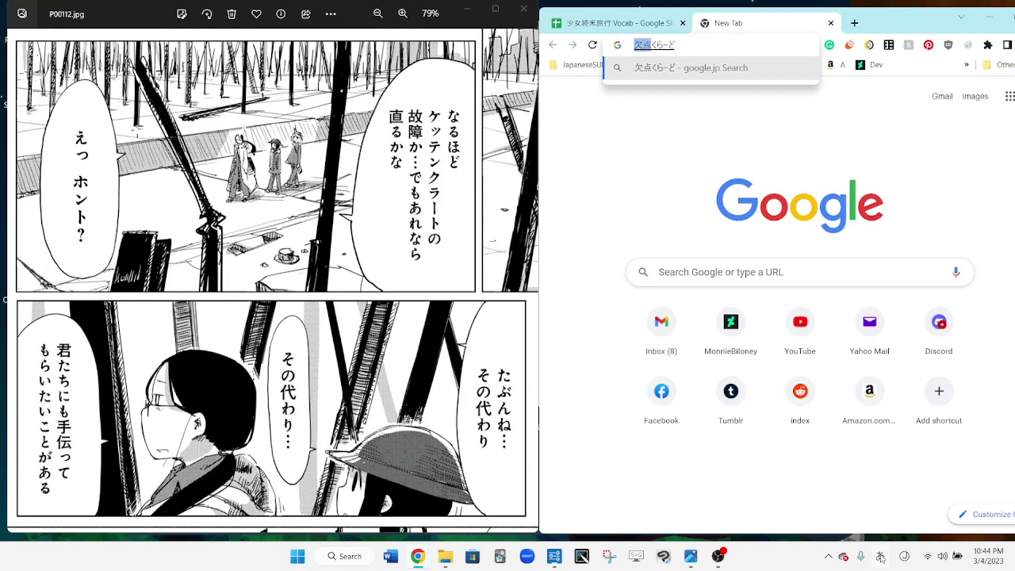
{"action": "key", "text": "Return"}
{"action": "key", "text": "BackSpace"}
{"action": "key", "text": "BackSpace"}
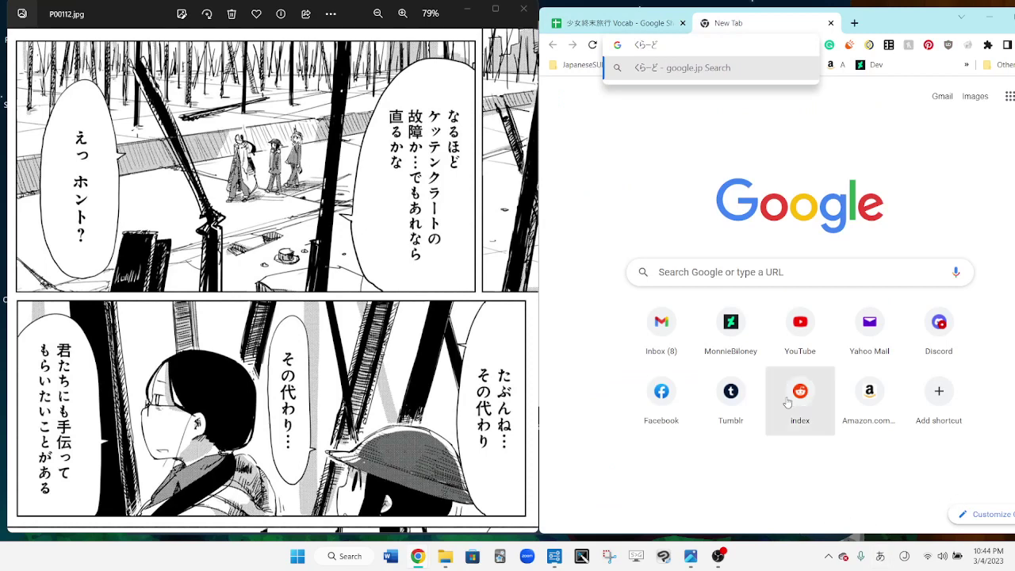
- Check the vocab spreadsheet, moving through word cells higher in the list
{"action": "left_click", "coordinate": [610, 23]}
{"action": "left_click", "coordinate": [656, 205]}
{"action": "left_click", "coordinate": [656, 186]}
{"action": "scroll", "coordinate": [650, 198], "scroll_direction": "up", "scroll_amount": 2}
{"action": "left_click", "coordinate": [644, 207]}
{"action": "key", "text": "Down"}
{"action": "key", "text": "Down"}
{"action": "key", "text": "Down"}
{"action": "key", "text": "Down"}
{"action": "key", "text": "Down"}
{"action": "key", "text": "Down"}
{"action": "key", "text": "Down"}
{"action": "key", "text": "Down"}
{"action": "key", "text": "Down"}
{"action": "key", "text": "Down"}
{"action": "scroll", "coordinate": [643, 207], "scroll_direction": "down", "scroll_amount": 2}
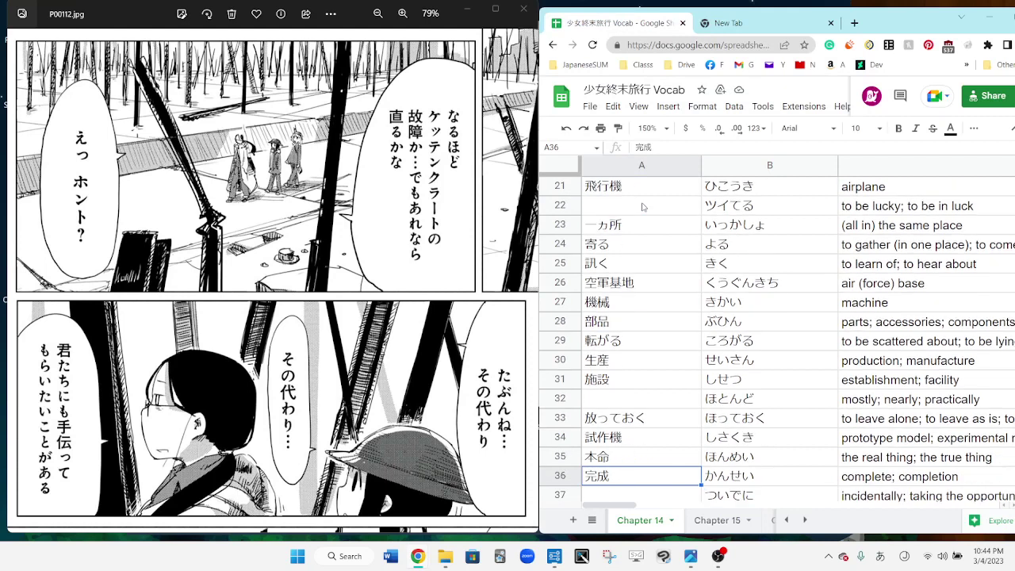
- Fix the stray letters, convert to katakana ケッテンクラーダ, and search Google
{"action": "left_click", "coordinate": [722, 23]}
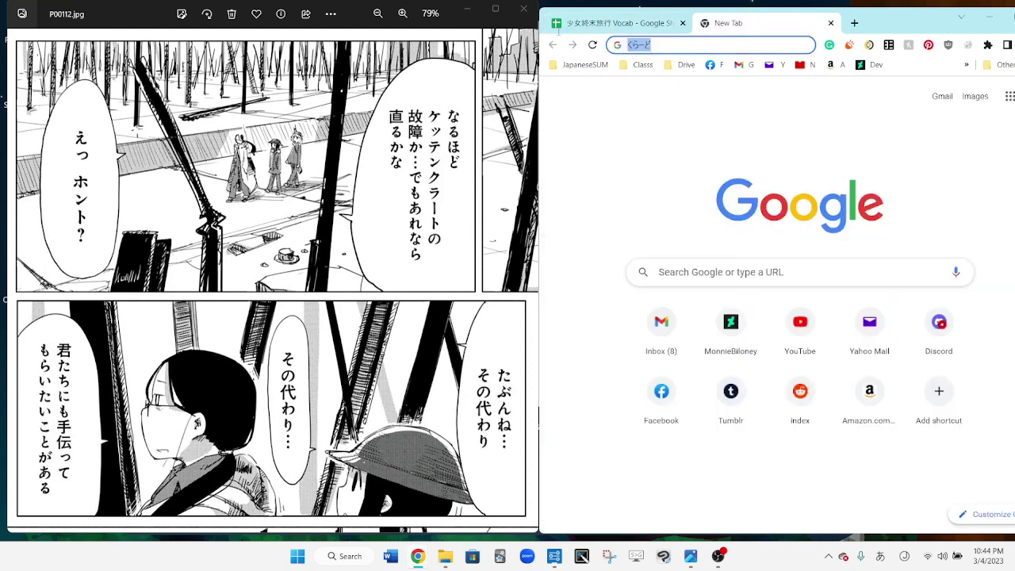
{"action": "type", "text": "k"}
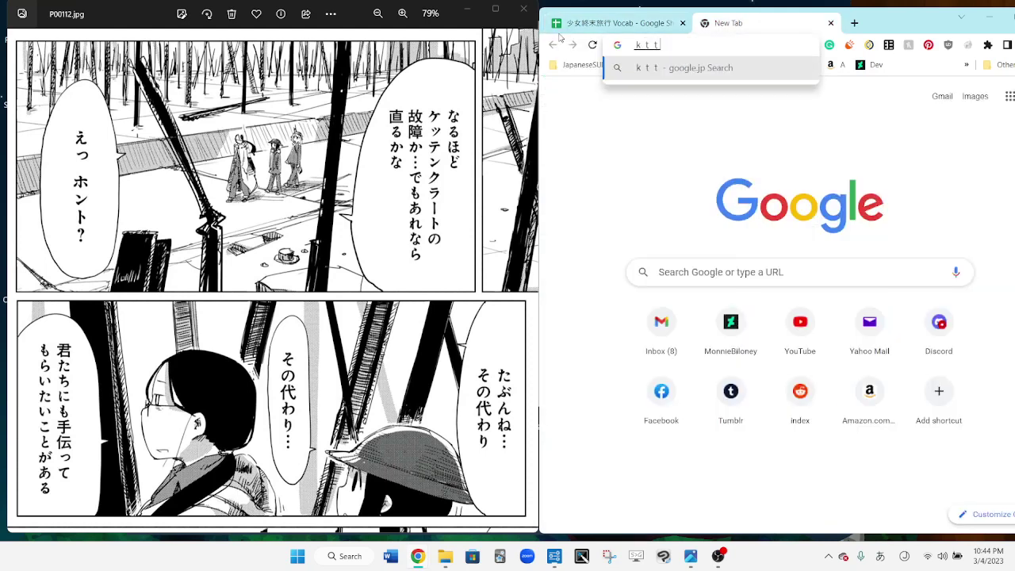
{"action": "type", "text": "kk"}
{"action": "key", "text": "BackSpace"}
{"action": "key", "text": "BackSpace"}
{"action": "type", "text": "ettenn"}
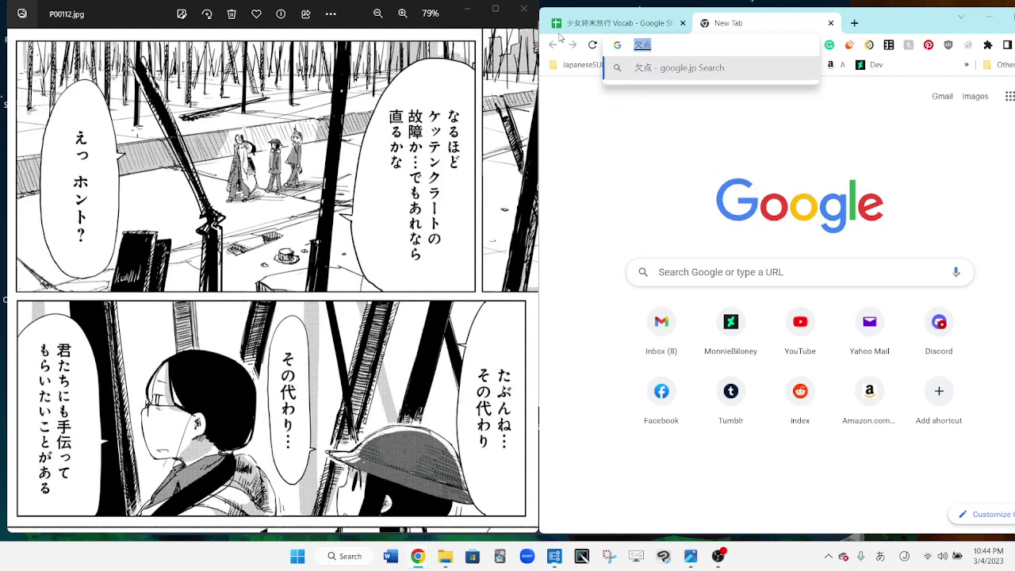
{"action": "key", "text": "space"}
{"action": "key", "text": "space"}
{"action": "key", "text": "space"}
{"action": "key", "text": "Return"}
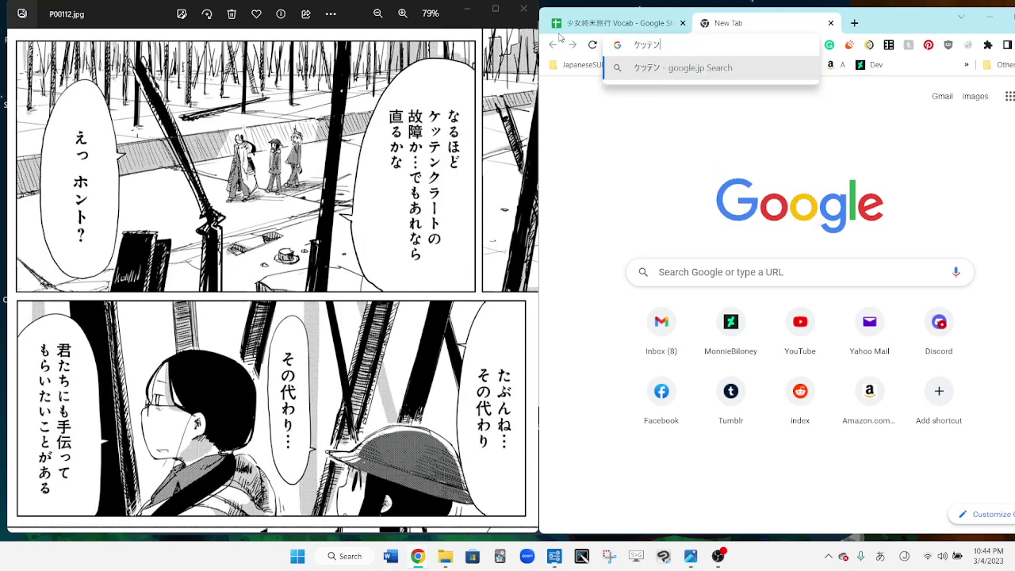
{"action": "type", "text": "ku"}
{"action": "type", "text": "ra"}
{"action": "type", "text": "-da"}
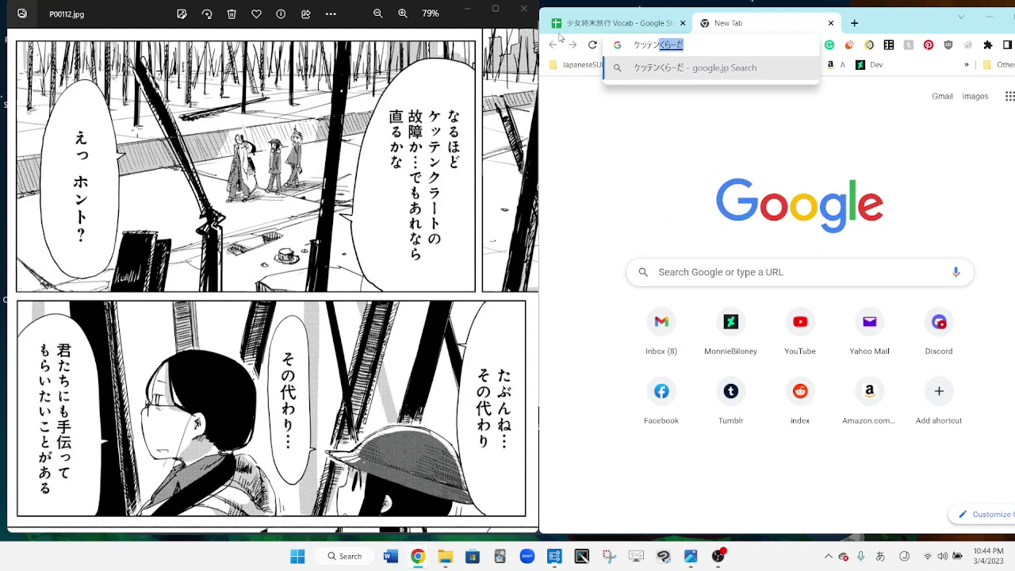
{"action": "key", "text": "space"}
{"action": "key", "text": "Return"}
{"action": "key", "text": "Return"}
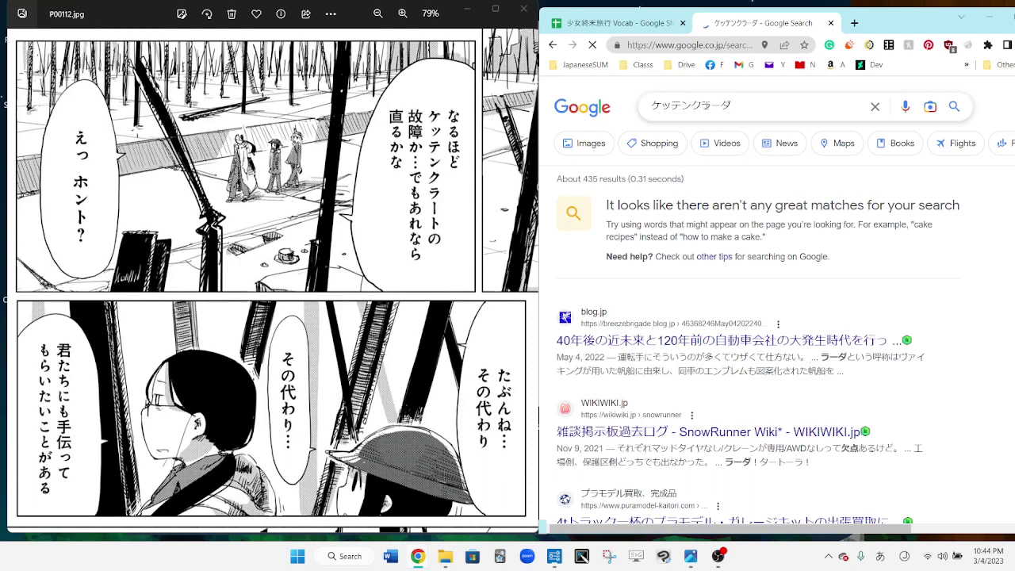
- Switch to image results and rerun the search as ケッテン クラータ
{"action": "left_click", "coordinate": [591, 145]}
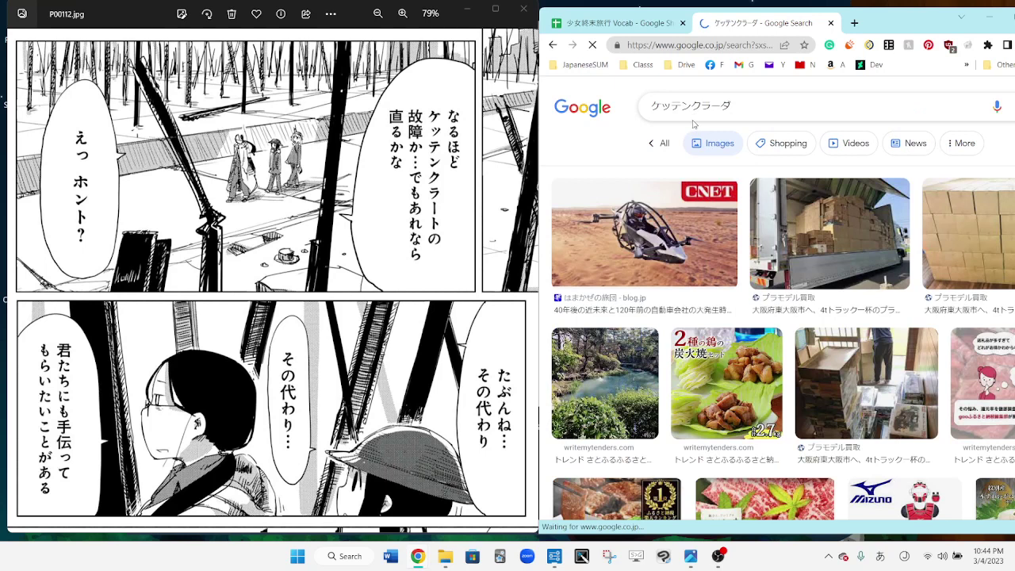
{"action": "left_click", "coordinate": [690, 106]}
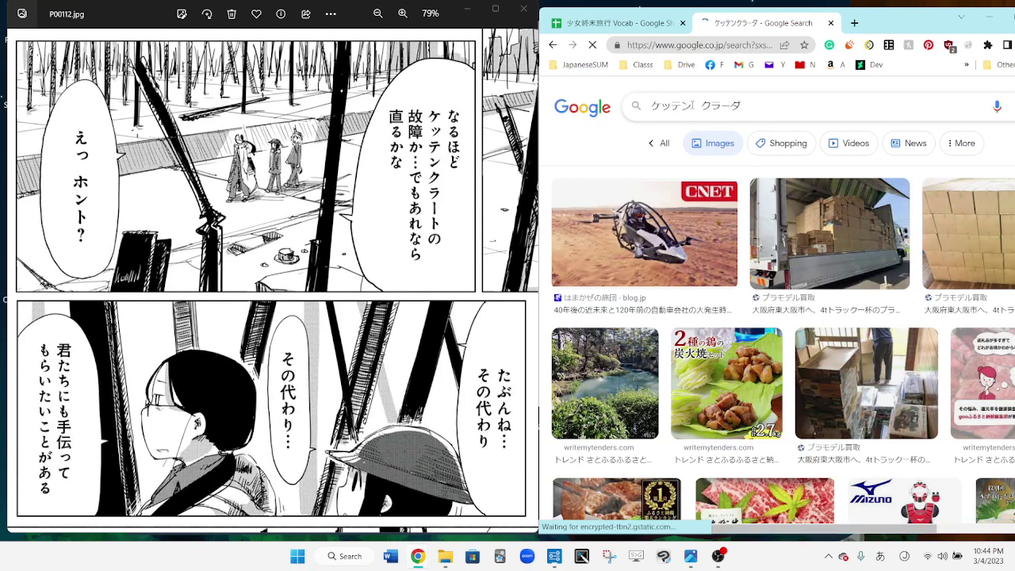
{"action": "key", "text": "Return"}
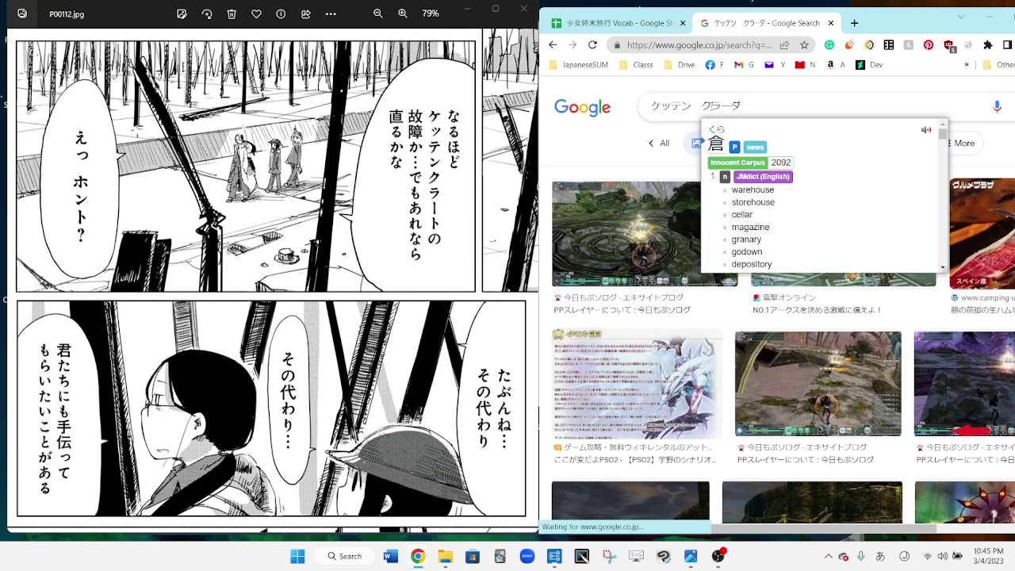
- Correct the term, preview the Kettenkrad Wikipedia photo, and return to the vocab sheet
{"action": "left_click", "coordinate": [711, 105]}
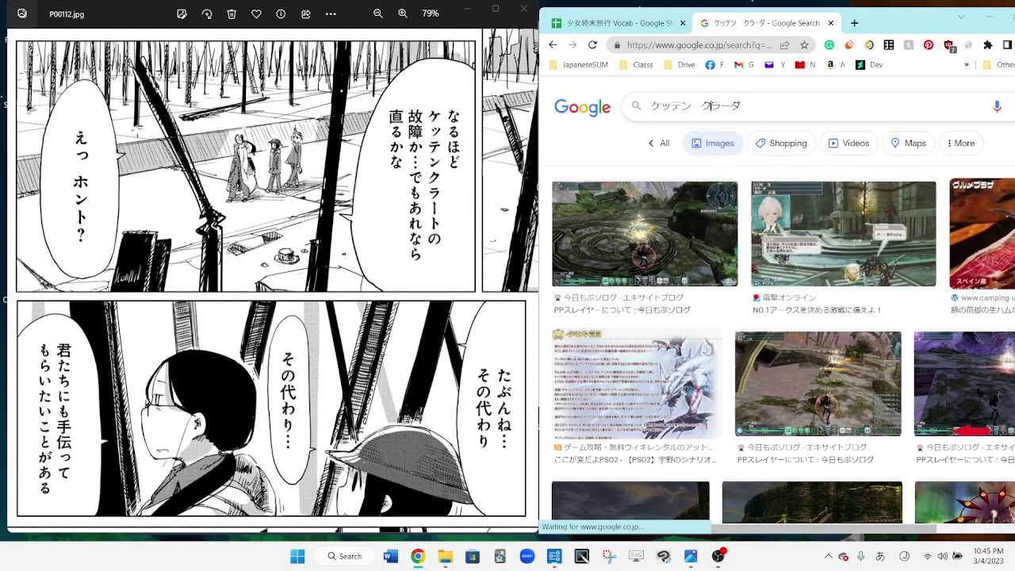
{"action": "double_click", "coordinate": [710, 105]}
{"action": "type", "text": "クラー"}
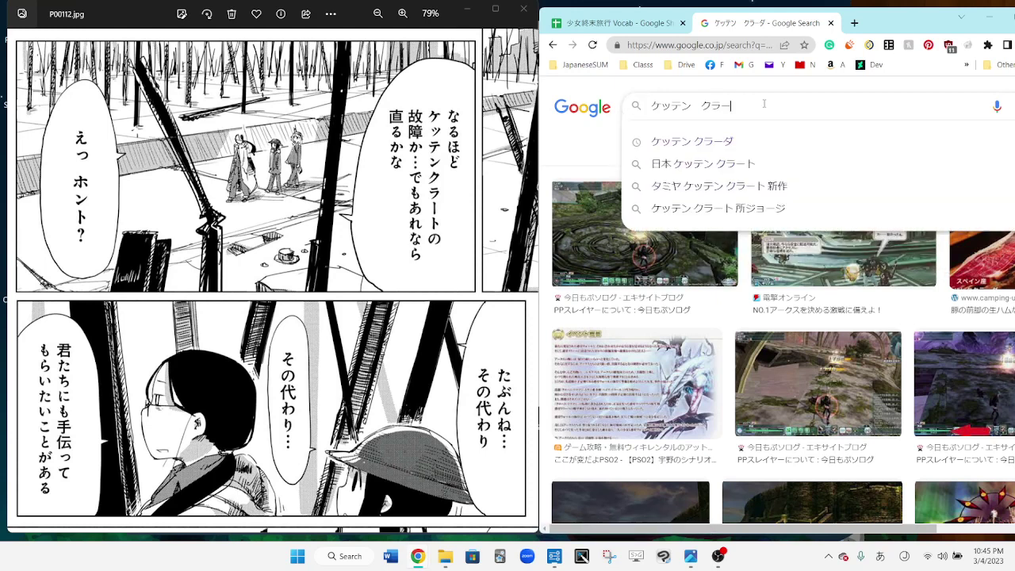
{"action": "type", "text": "ど"}
{"action": "key", "text": "Return"}
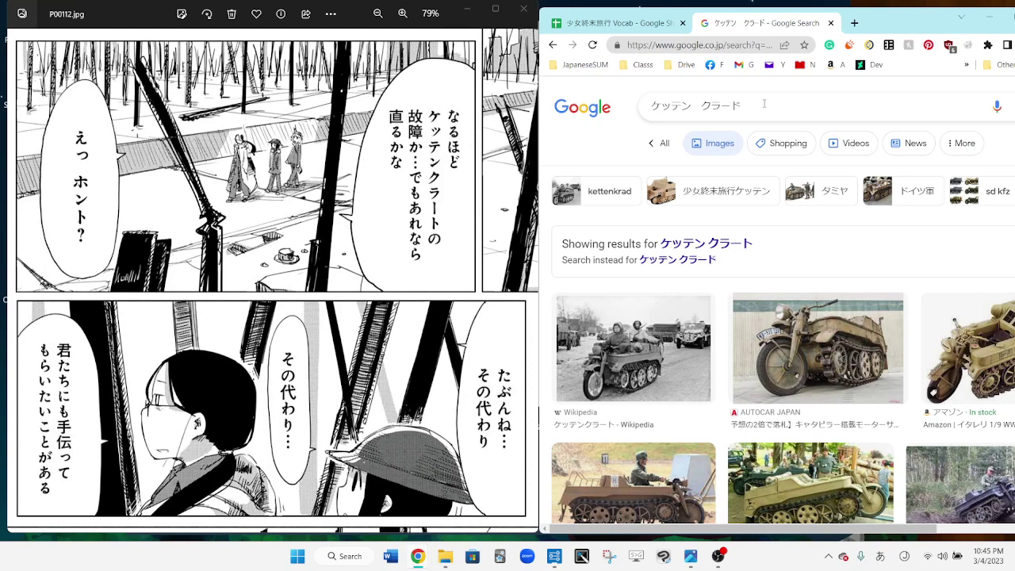
{"action": "mouse_move", "coordinate": [633, 348]}
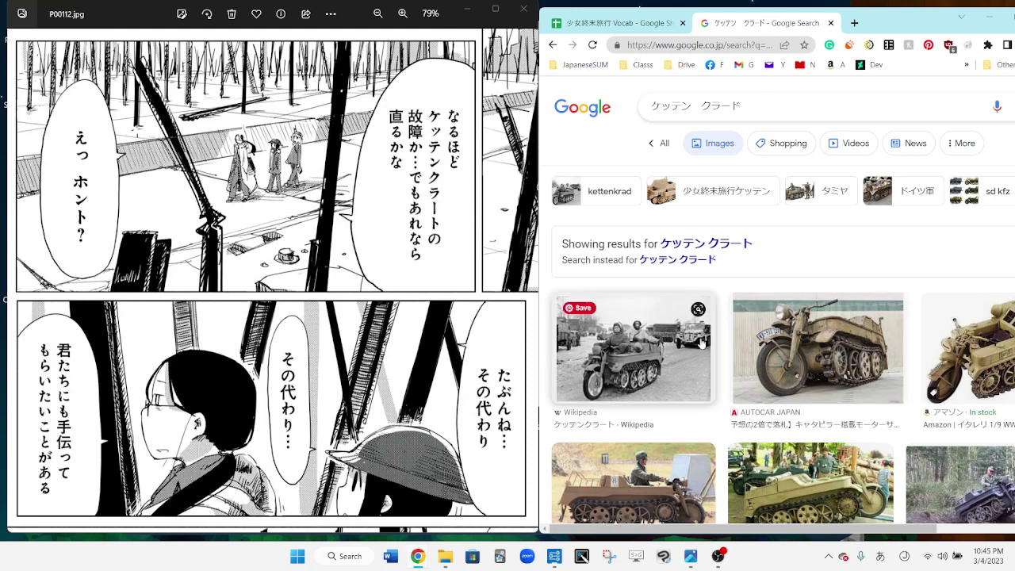
{"action": "left_click", "coordinate": [664, 328]}
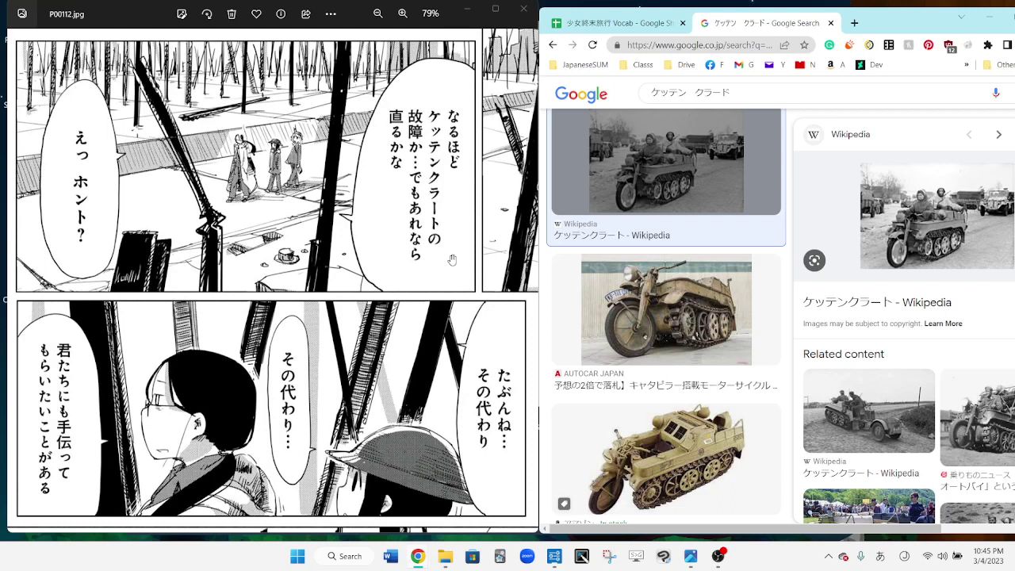
{"action": "left_click", "coordinate": [620, 23]}
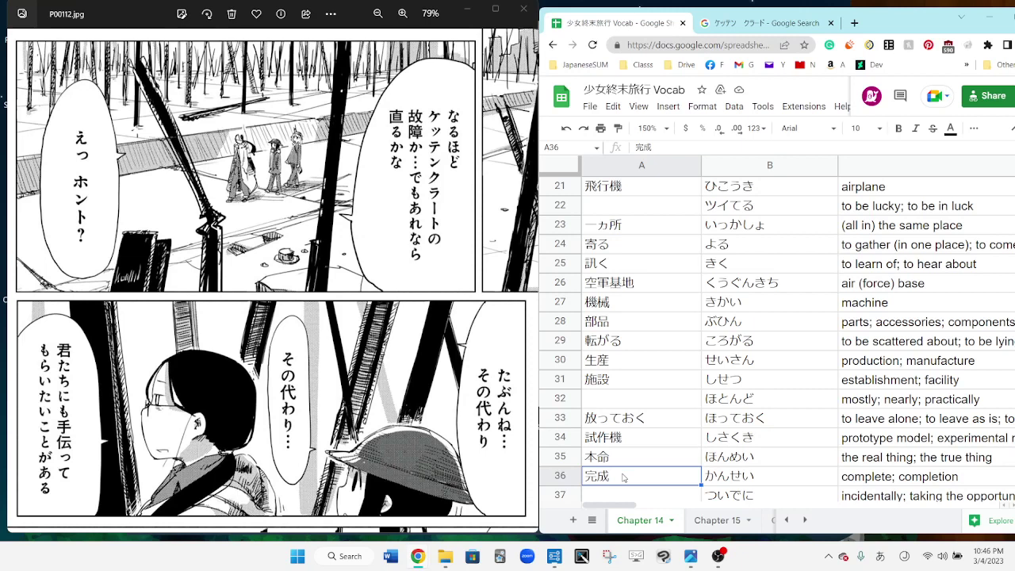
{"action": "key", "text": "Down"}
{"action": "key", "text": "Down"}
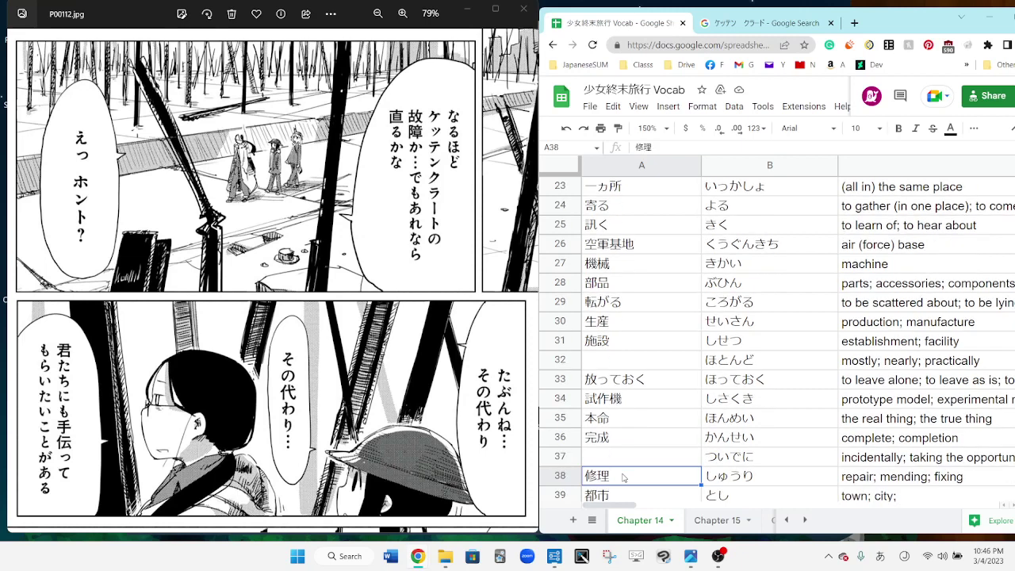
{"action": "scroll", "coordinate": [357, 488], "scroll_direction": "down", "scroll_amount": 3}
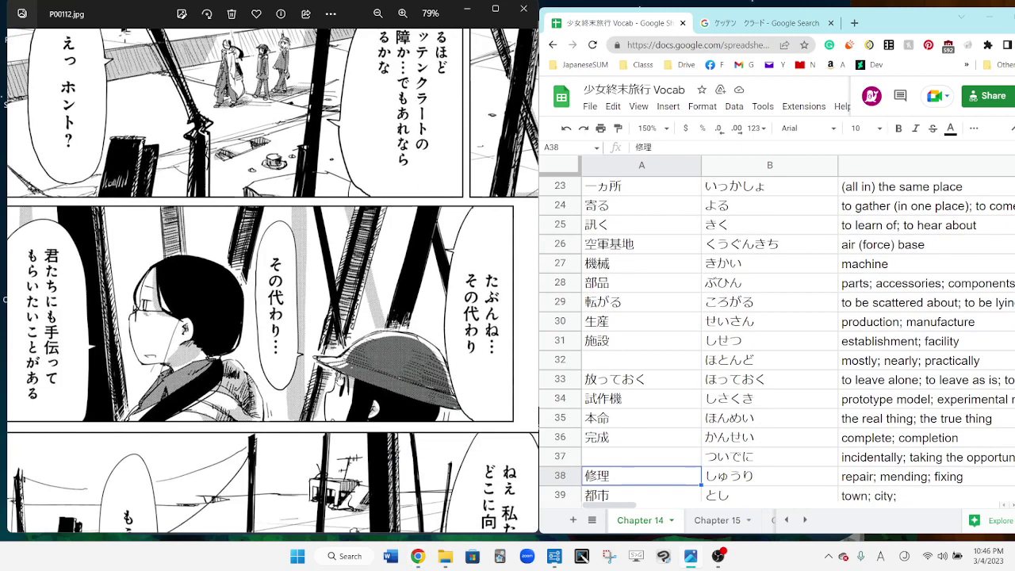
{"action": "scroll", "coordinate": [357, 488], "scroll_direction": "down", "scroll_amount": 3}
{"action": "scroll", "coordinate": [357, 488], "scroll_direction": "down", "scroll_amount": 2}
{"action": "scroll", "coordinate": [357, 488], "scroll_direction": "up", "scroll_amount": 1}
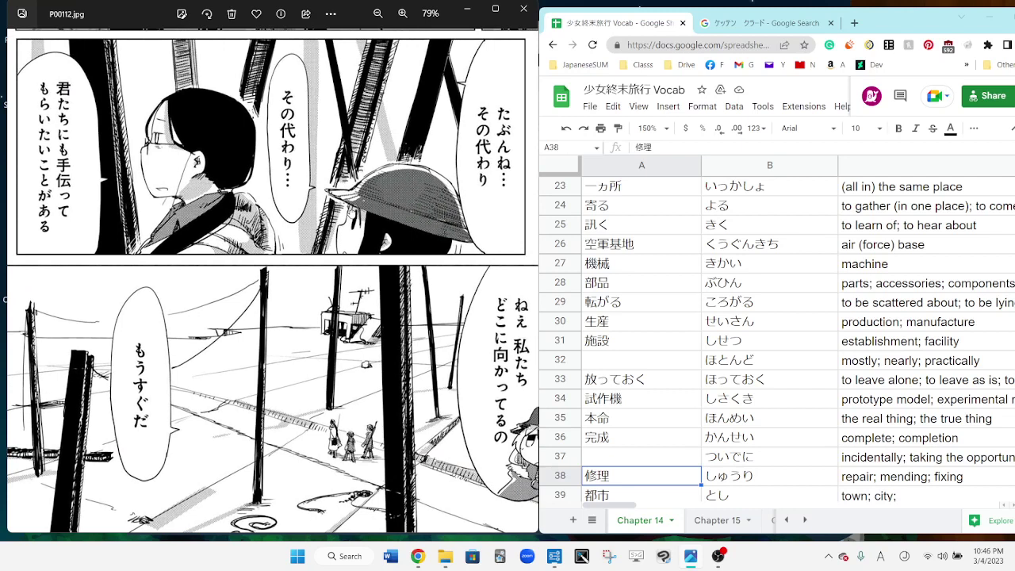
{"action": "scroll", "coordinate": [357, 396], "scroll_direction": "up", "scroll_amount": 1}
{"action": "left_click", "coordinate": [604, 322]}
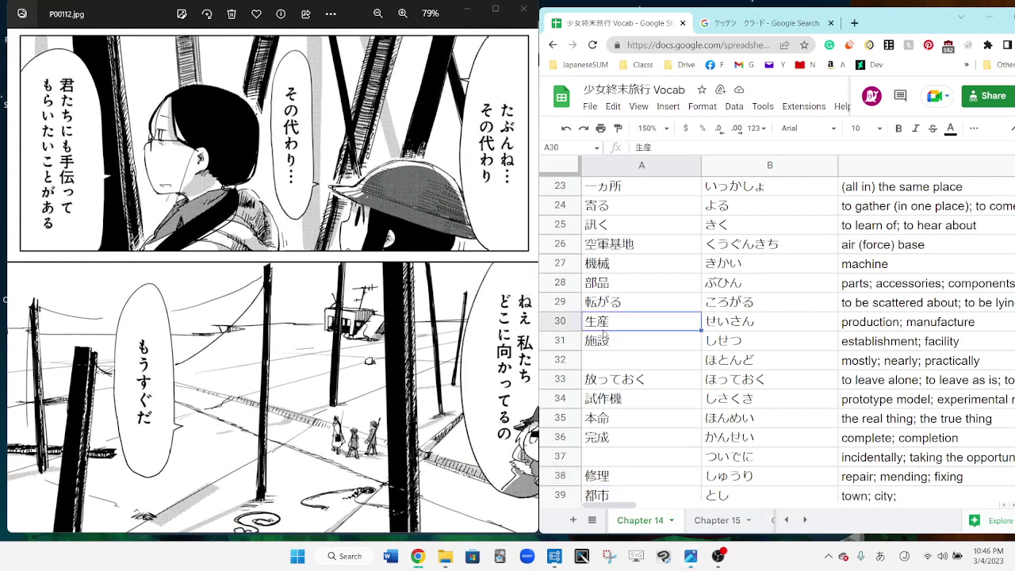
{"action": "left_click", "coordinate": [618, 206]}
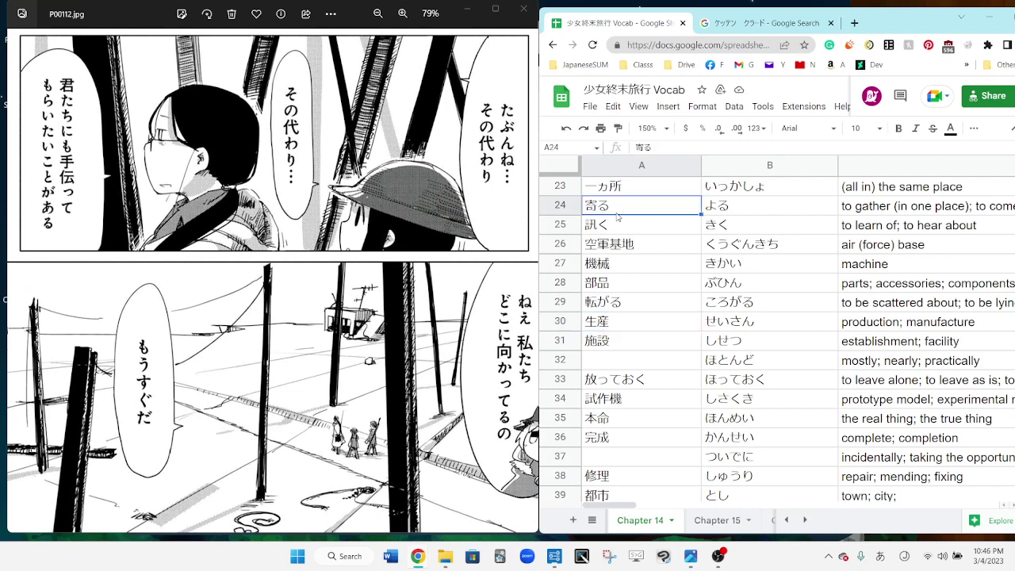
{"action": "left_click", "coordinate": [619, 187]}
{"action": "scroll", "coordinate": [619, 214], "scroll_direction": "up", "scroll_amount": 1}
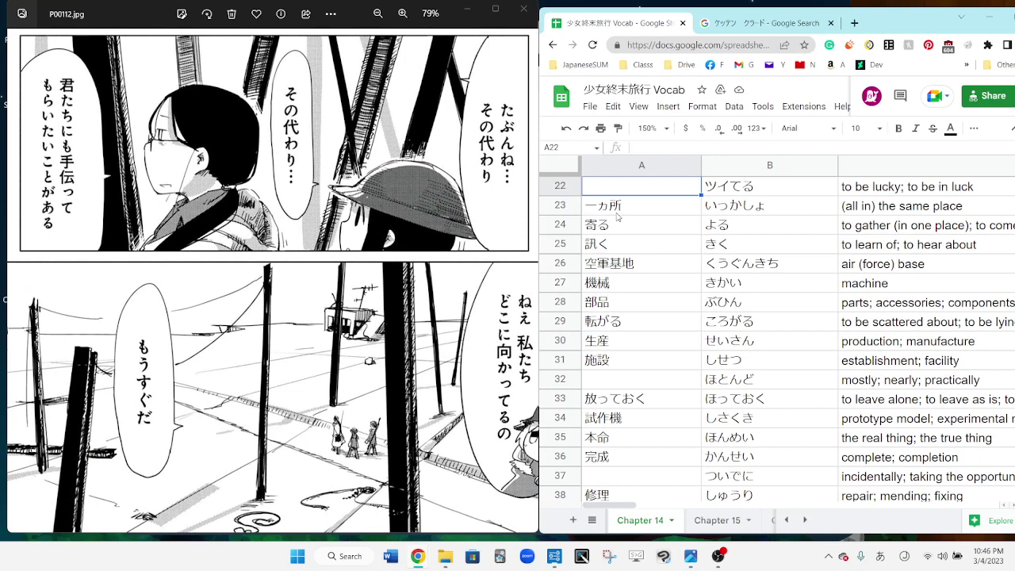
{"action": "scroll", "coordinate": [317, 95], "scroll_direction": "up", "scroll_amount": 3}
{"action": "scroll", "coordinate": [246, 214], "scroll_direction": "up", "scroll_amount": 3}
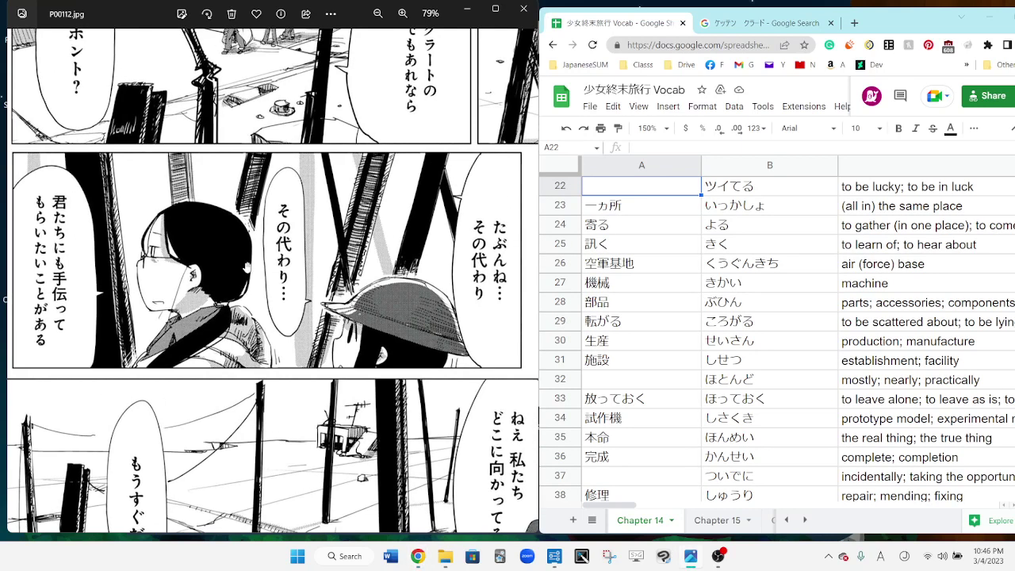
{"action": "scroll", "coordinate": [246, 214], "scroll_direction": "down", "scroll_amount": 3}
{"action": "scroll", "coordinate": [242, 198], "scroll_direction": "down", "scroll_amount": 2}
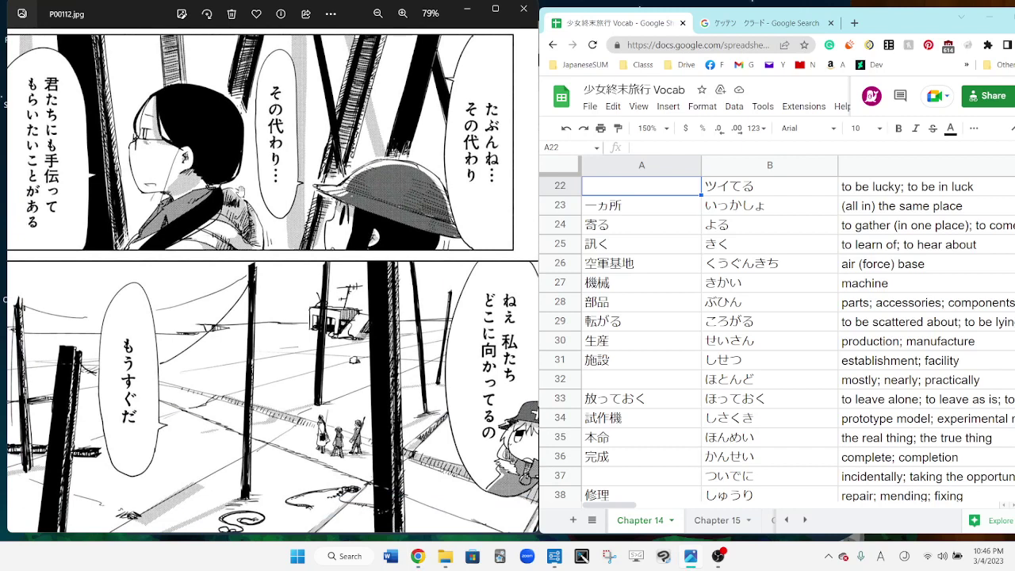
- Select the 一ヵ所 entry, close the Kettenkrad search tab, and pan to page 110's bottom
{"action": "left_click_drag", "start_coordinate": [155, 242], "coordinate": [166, 240]}
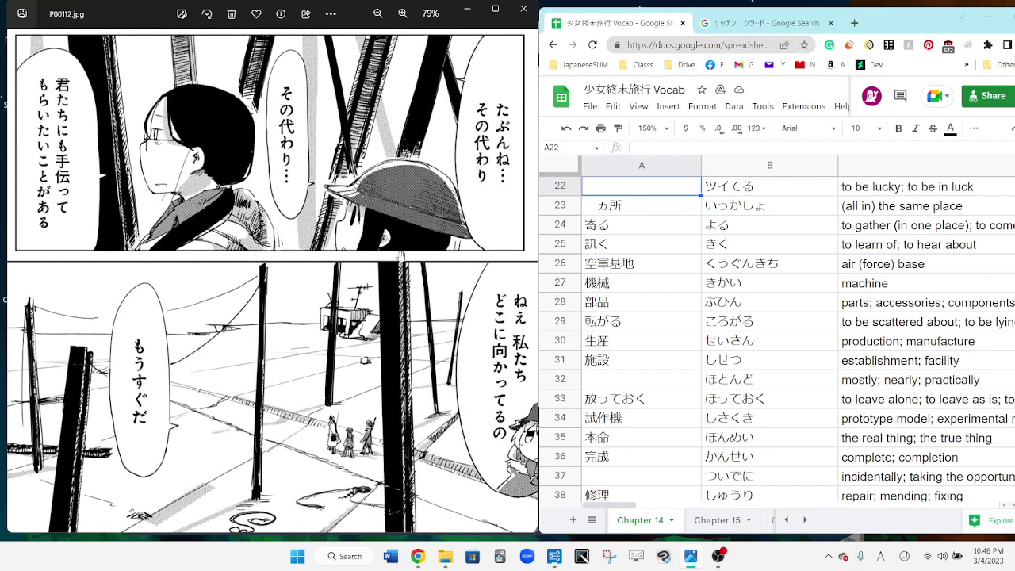
{"action": "left_click", "coordinate": [651, 211]}
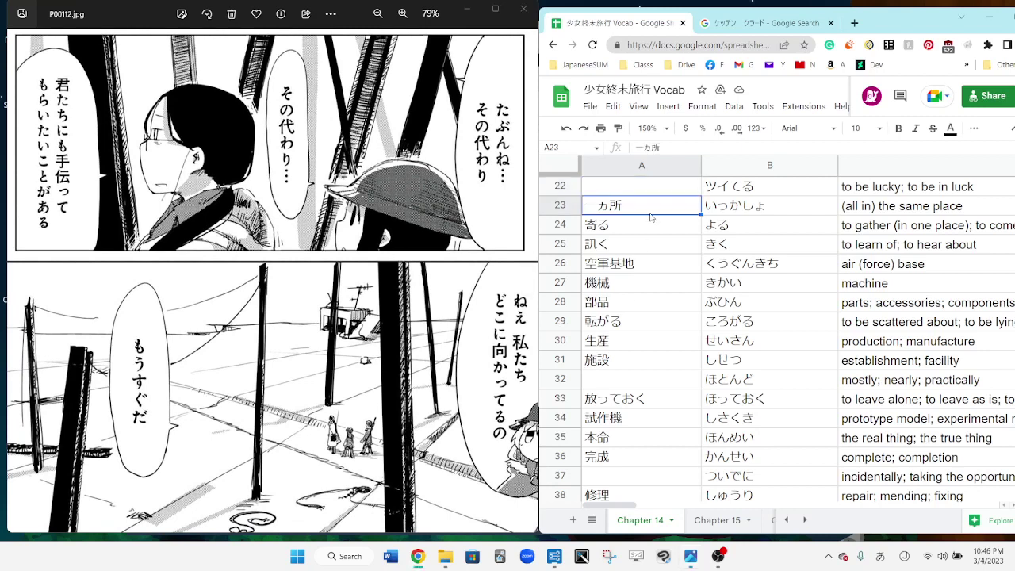
{"action": "left_click", "coordinate": [831, 23]}
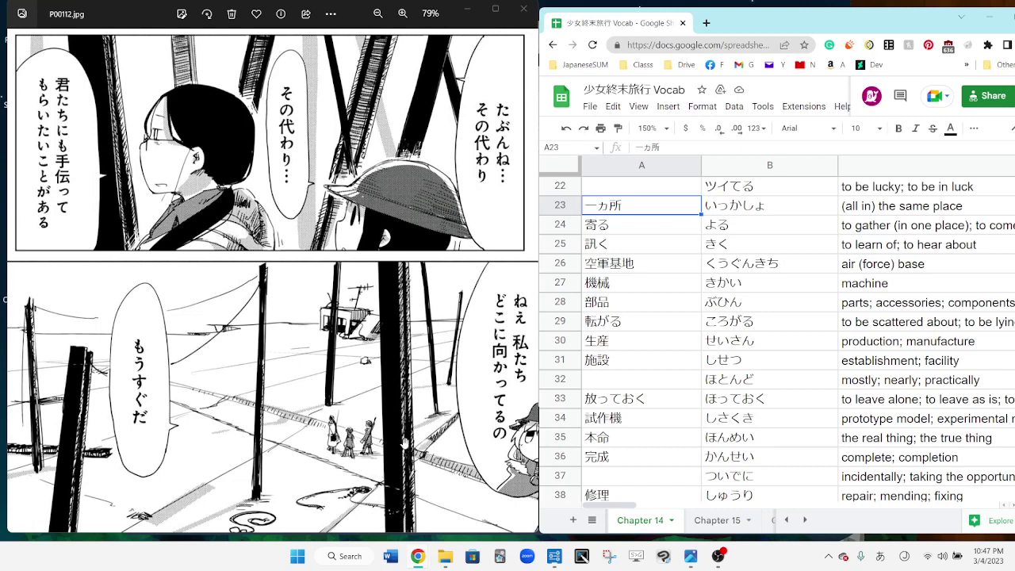
{"action": "left_click_drag", "start_coordinate": [405, 442], "coordinate": [374, 371]}
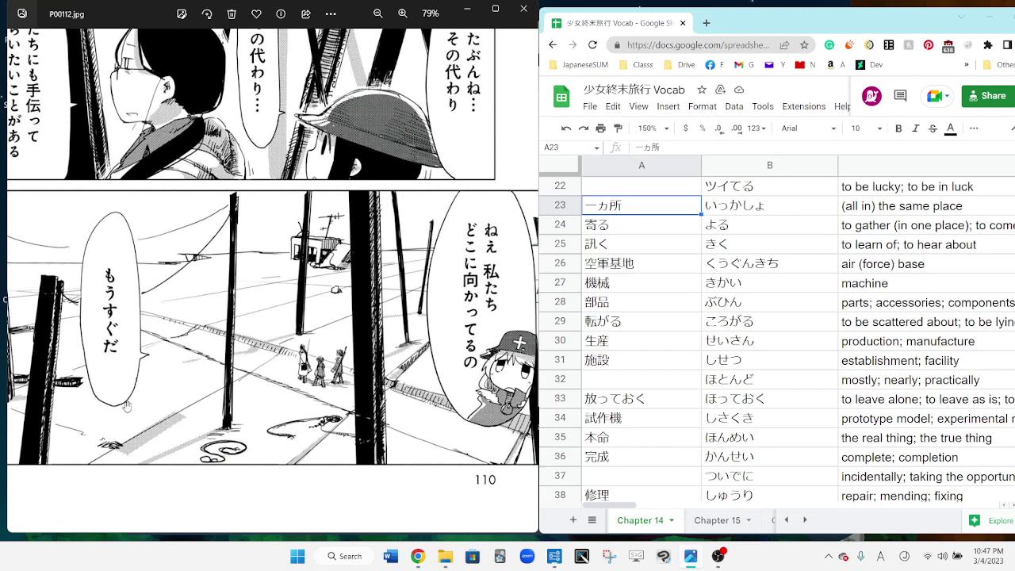
- Advance from P00112 to P00113 and pan up to its top panels
{"action": "left_click_drag", "start_coordinate": [126, 397], "coordinate": [136, 404]}
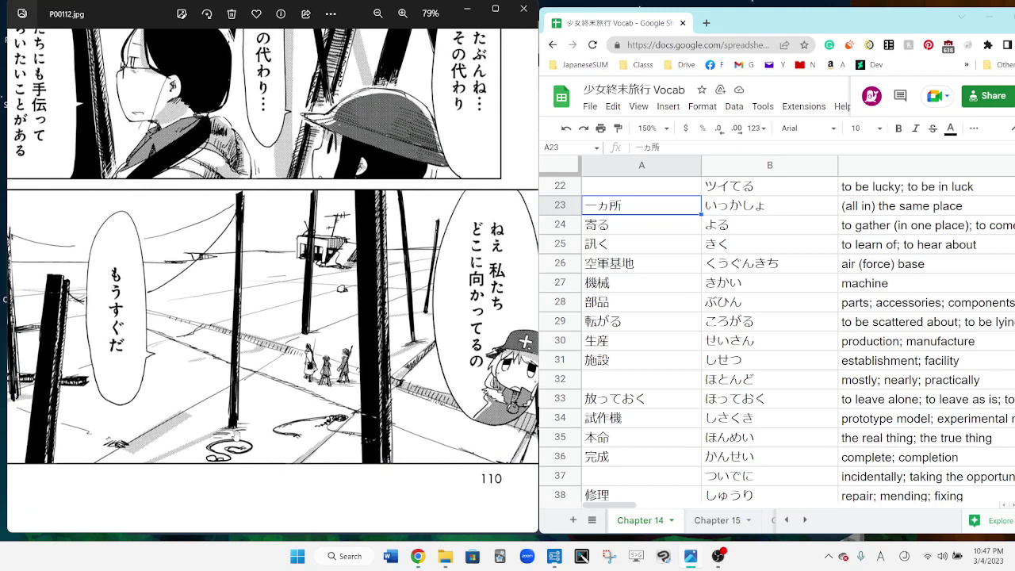
{"action": "key", "text": "Right"}
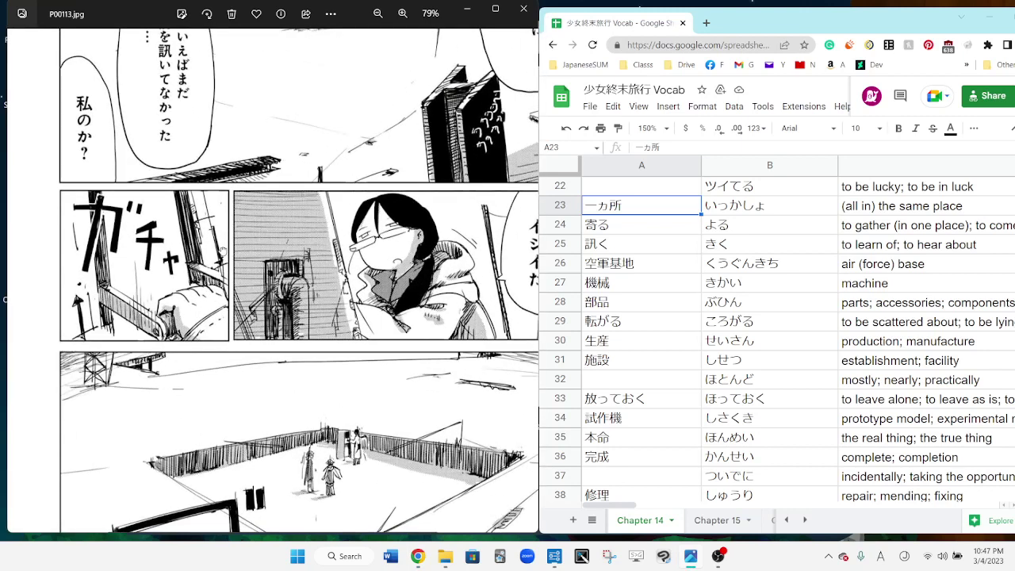
{"action": "left_click_drag", "start_coordinate": [222, 250], "coordinate": [185, 450]}
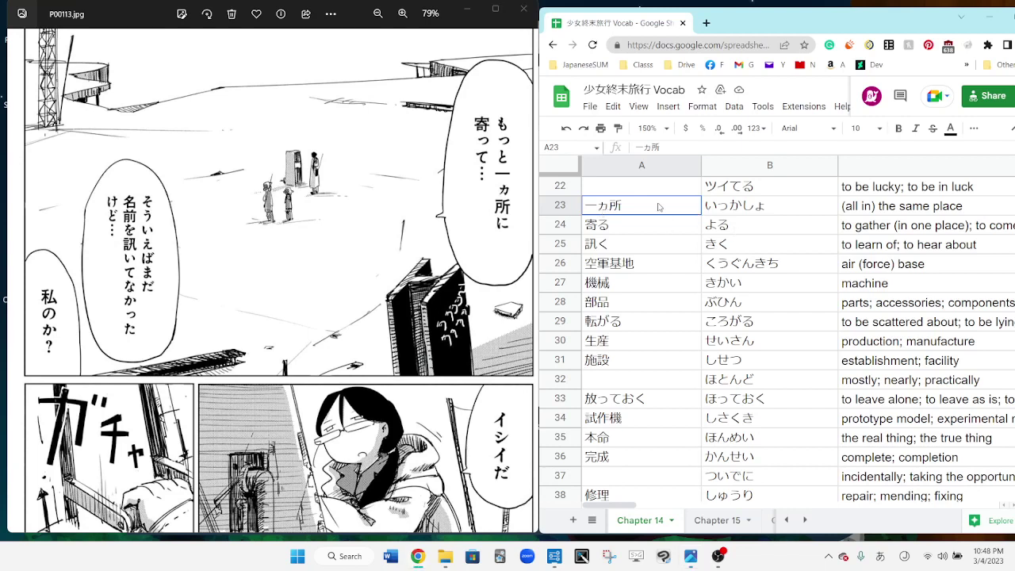
- In a new tab, search the meaning of 一ヵ所, then the suggested spelling 一箇所
{"action": "left_click", "coordinate": [705, 23]}
{"action": "type", "text": "一ヵ所 意味"}
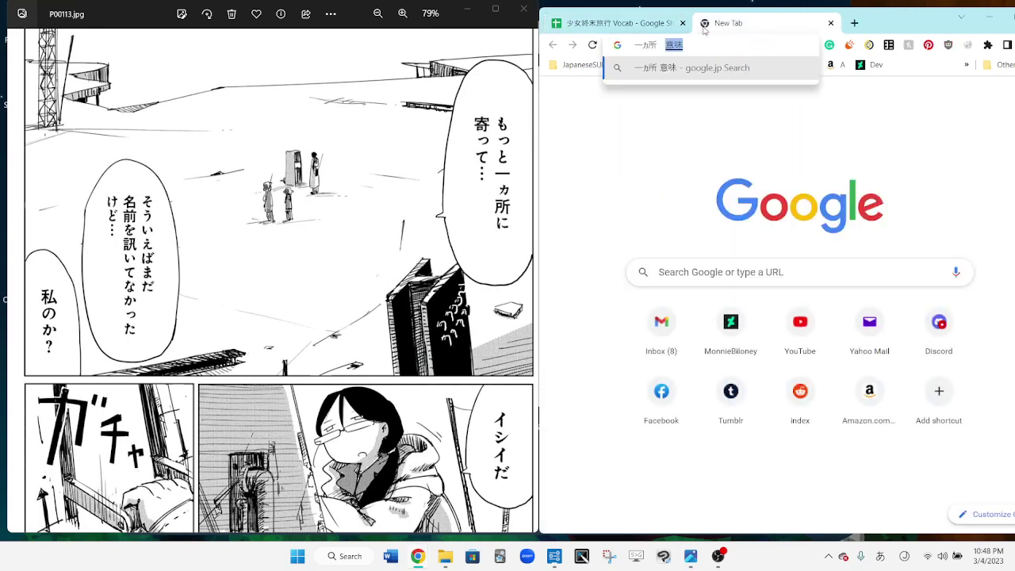
{"action": "key", "text": "Return"}
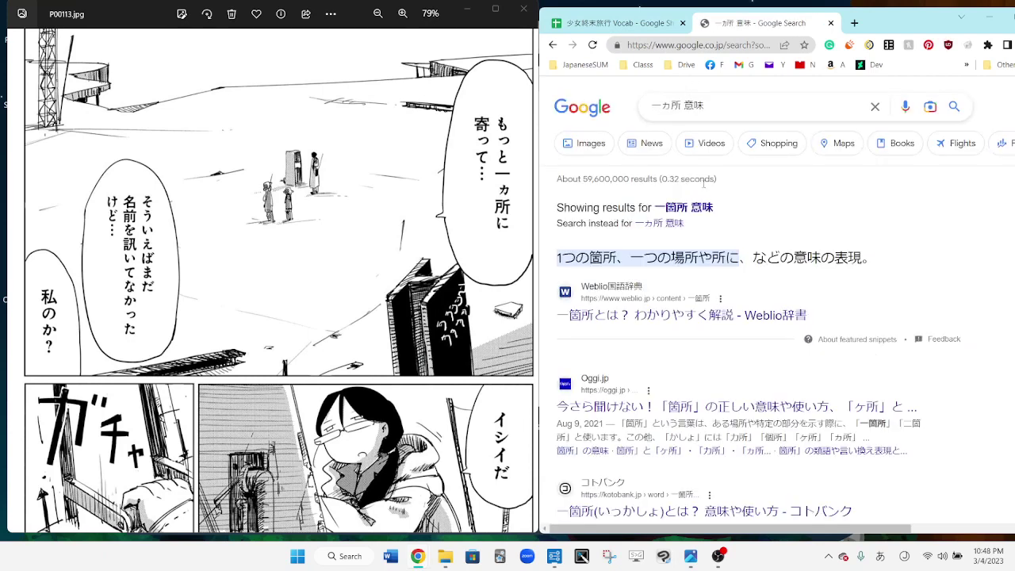
{"action": "left_click", "coordinate": [698, 208]}
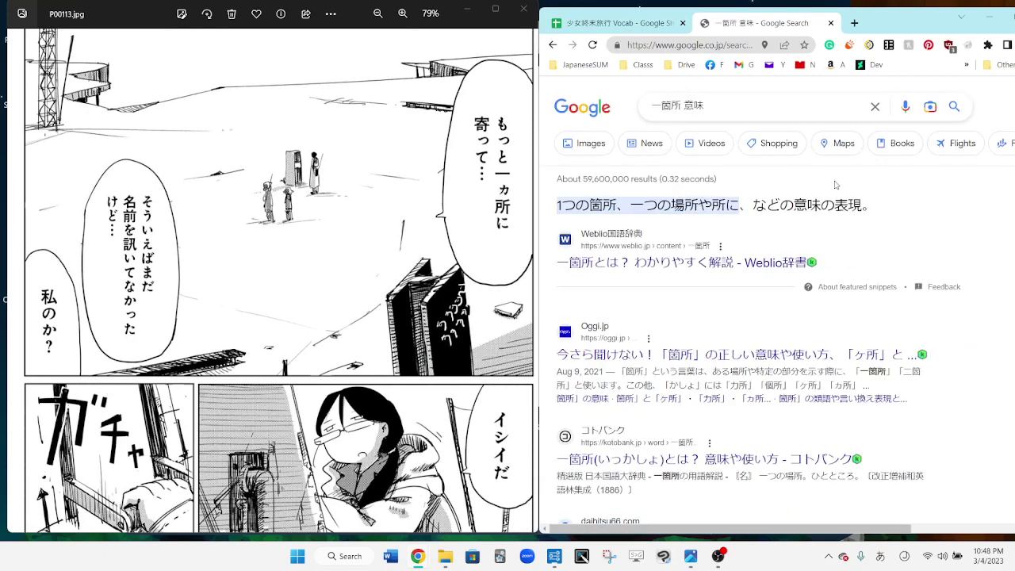
{"action": "mouse_move", "coordinate": [806, 205]}
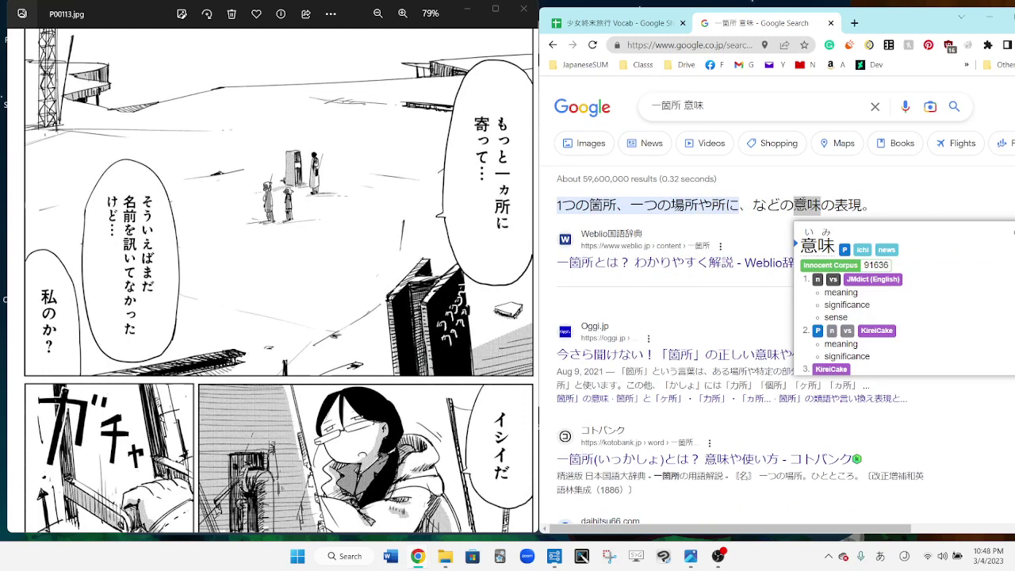
- Respell the term as 一ヶ所, search 一ヶ所 意味, and open the daihitsu66 article
{"action": "right_click", "coordinate": [782, 203]}
{"action": "left_click", "coordinate": [819, 202]}
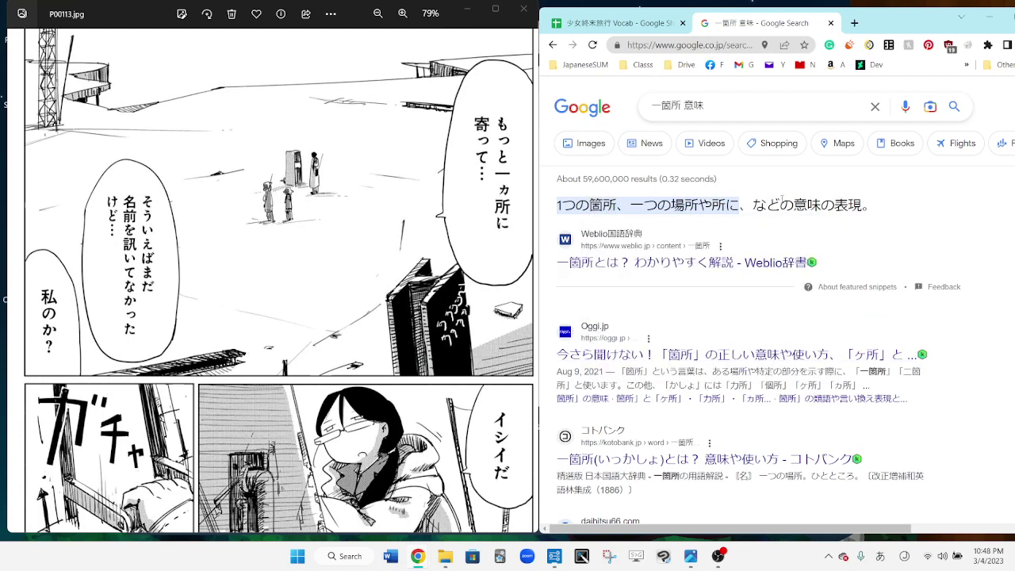
{"action": "double_click", "coordinate": [670, 106]}
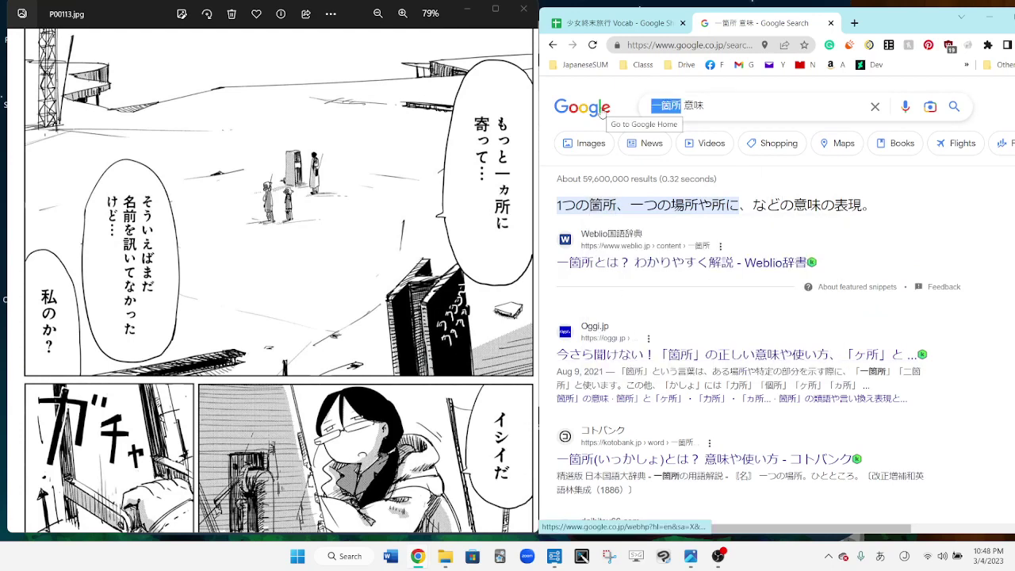
{"action": "type", "text": "いっかしょ"}
{"action": "key", "text": "space"}
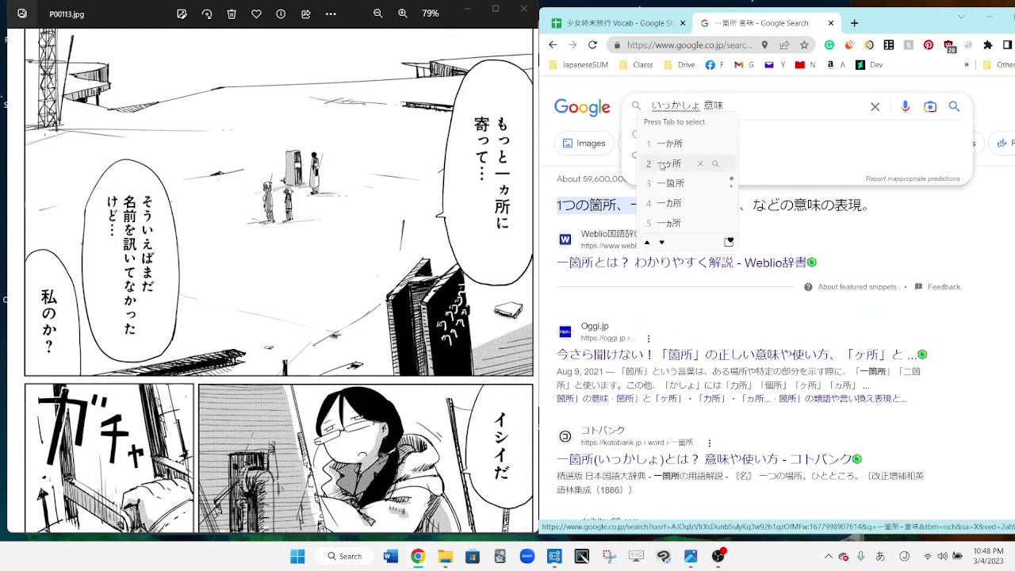
{"action": "key", "text": "Return"}
{"action": "key", "text": "Return"}
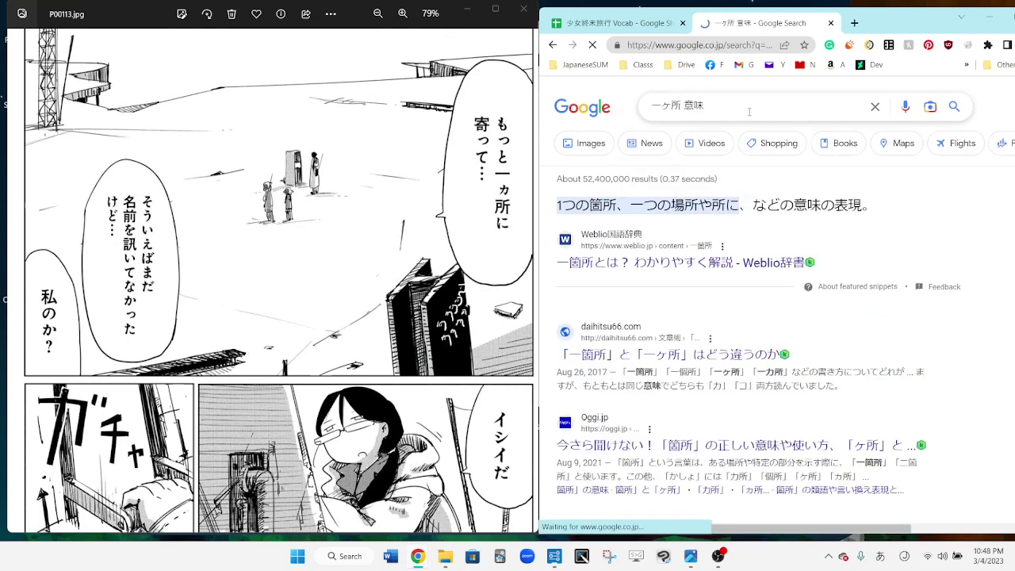
{"action": "left_click", "coordinate": [697, 354]}
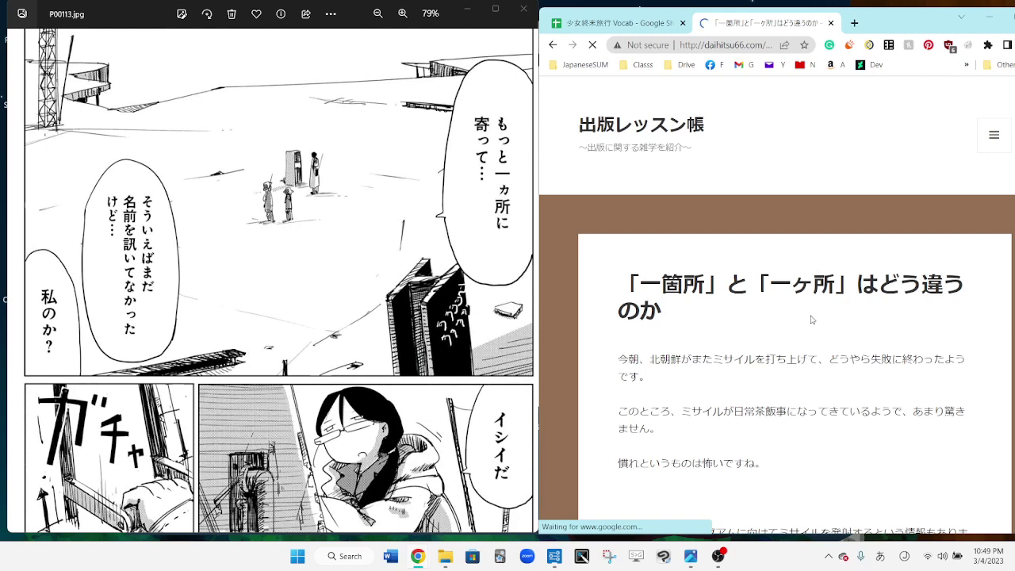
{"action": "scroll", "coordinate": [835, 426], "scroll_direction": "down", "scroll_amount": 8}
{"action": "scroll", "coordinate": [834, 426], "scroll_direction": "down", "scroll_amount": 4}
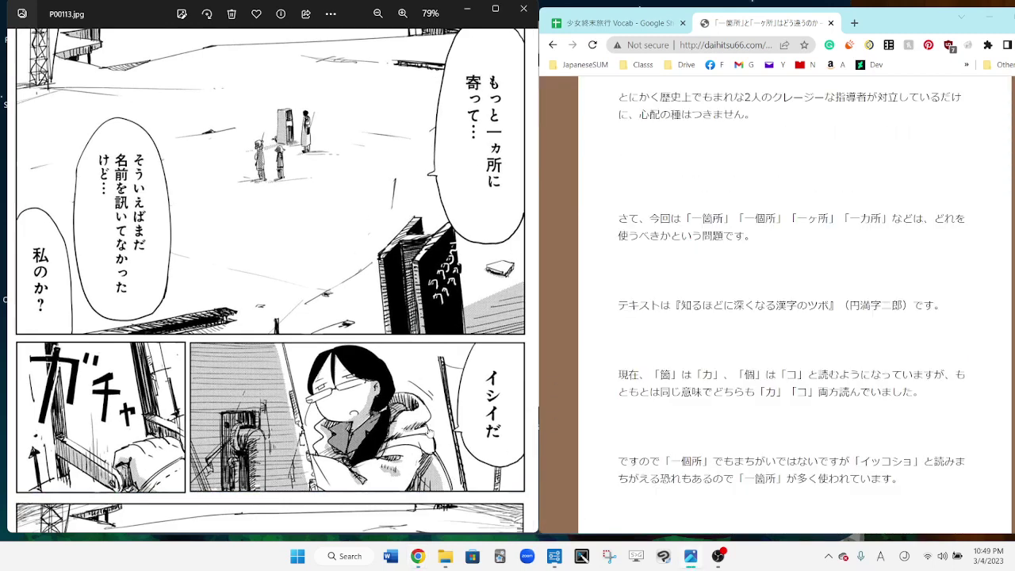
{"action": "scroll", "coordinate": [444, 468], "scroll_direction": "down", "scroll_amount": 4}
{"action": "scroll", "coordinate": [428, 325], "scroll_direction": "down", "scroll_amount": 5}
{"action": "scroll", "coordinate": [396, 286], "scroll_direction": "down", "scroll_amount": 3}
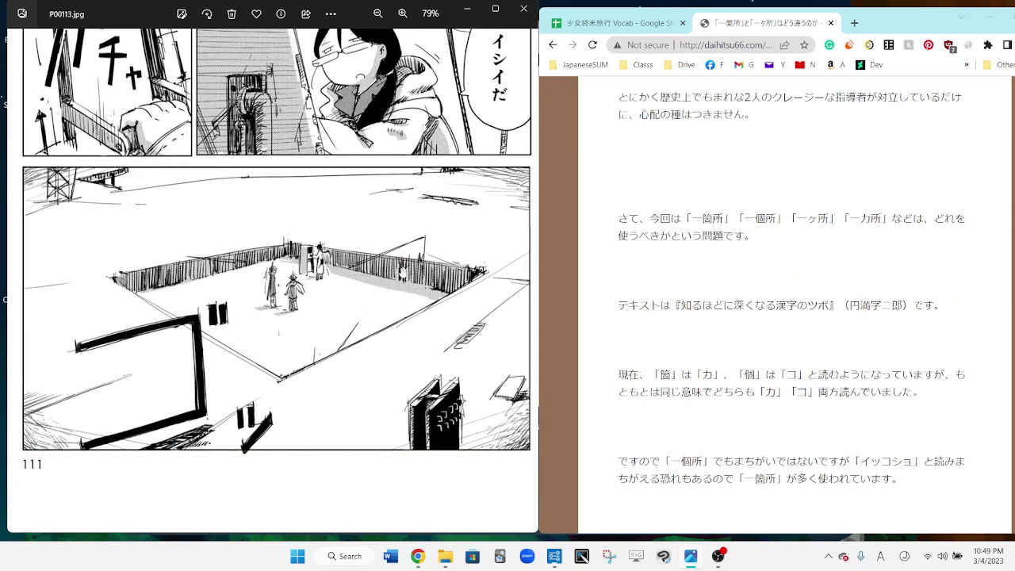
- Zoom out on the manga page and advance to P00114
{"action": "key", "text": "ctrl+minus"}
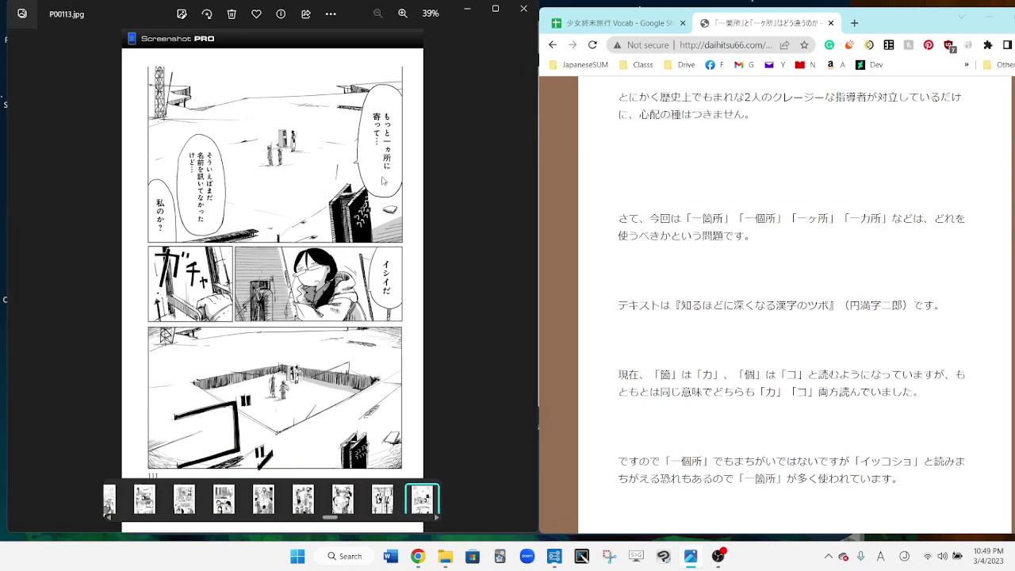
{"action": "key", "text": "Right"}
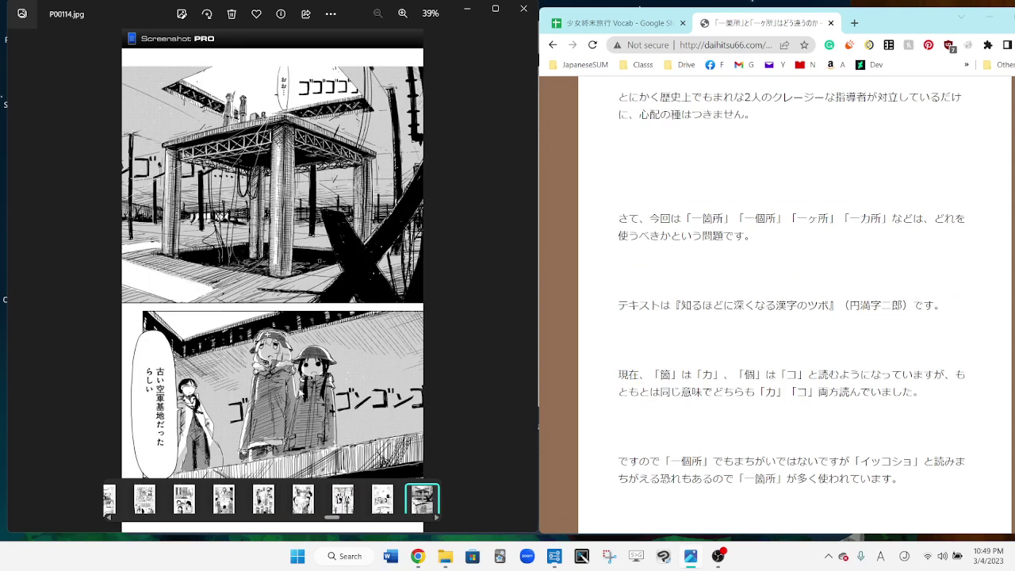
{"action": "scroll", "coordinate": [266, 432], "scroll_direction": "up", "scroll_amount": 3}
{"action": "scroll", "coordinate": [266, 433], "scroll_direction": "up", "scroll_amount": 2}
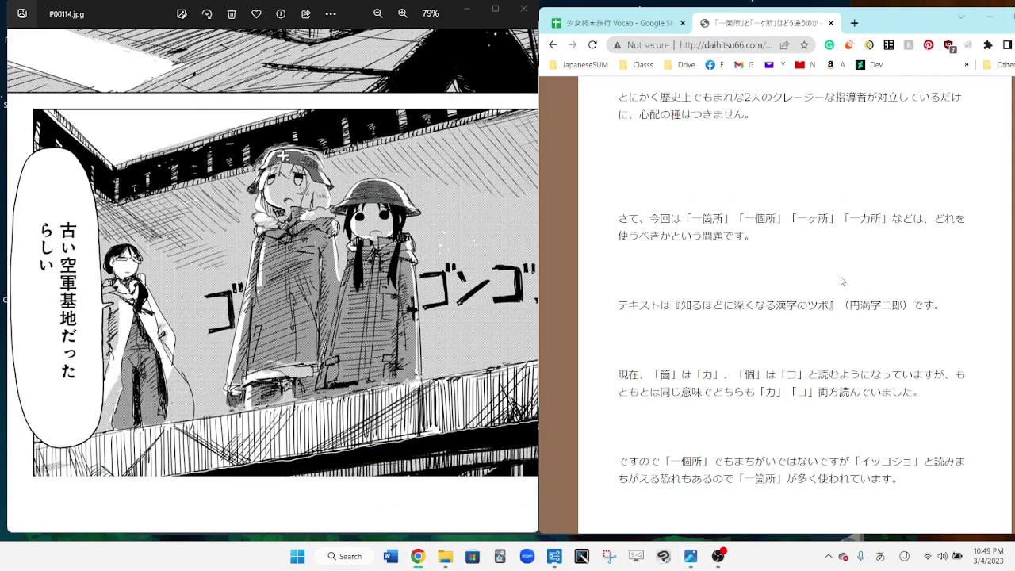
{"action": "scroll", "coordinate": [842, 281], "scroll_direction": "down", "scroll_amount": 2}
{"action": "scroll", "coordinate": [842, 281], "scroll_direction": "down", "scroll_amount": 2}
{"action": "scroll", "coordinate": [842, 281], "scroll_direction": "down", "scroll_amount": 1}
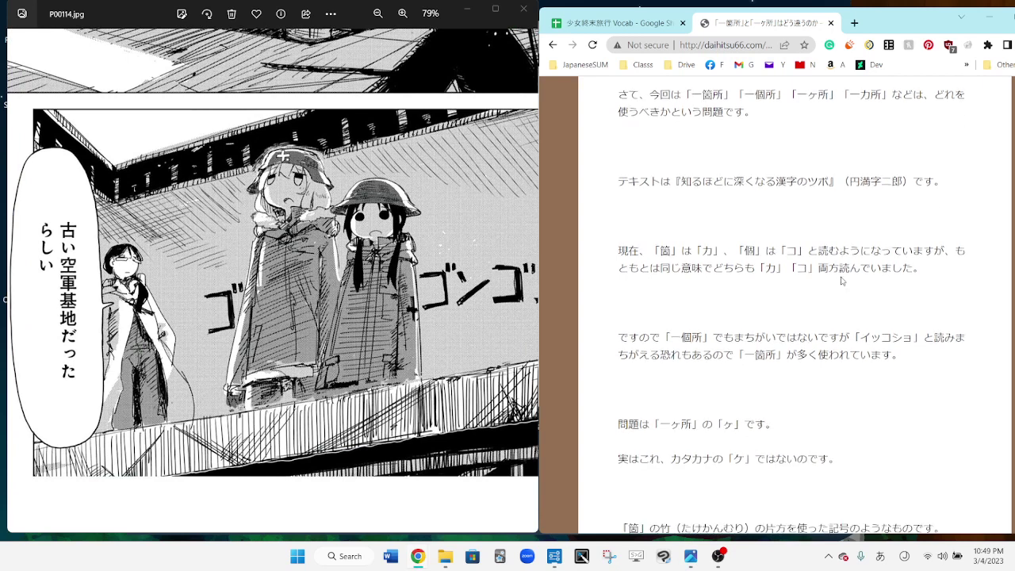
{"action": "scroll", "coordinate": [842, 281], "scroll_direction": "down", "scroll_amount": 1}
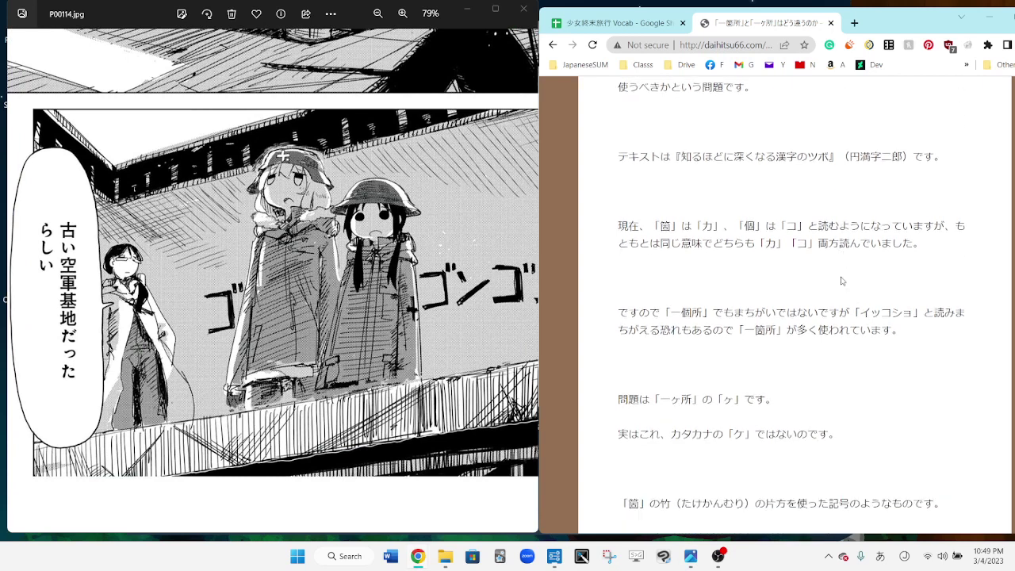
{"action": "scroll", "coordinate": [842, 280], "scroll_direction": "down", "scroll_amount": 1}
{"action": "scroll", "coordinate": [842, 280], "scroll_direction": "down", "scroll_amount": 1}
{"action": "scroll", "coordinate": [842, 281], "scroll_direction": "down", "scroll_amount": 1}
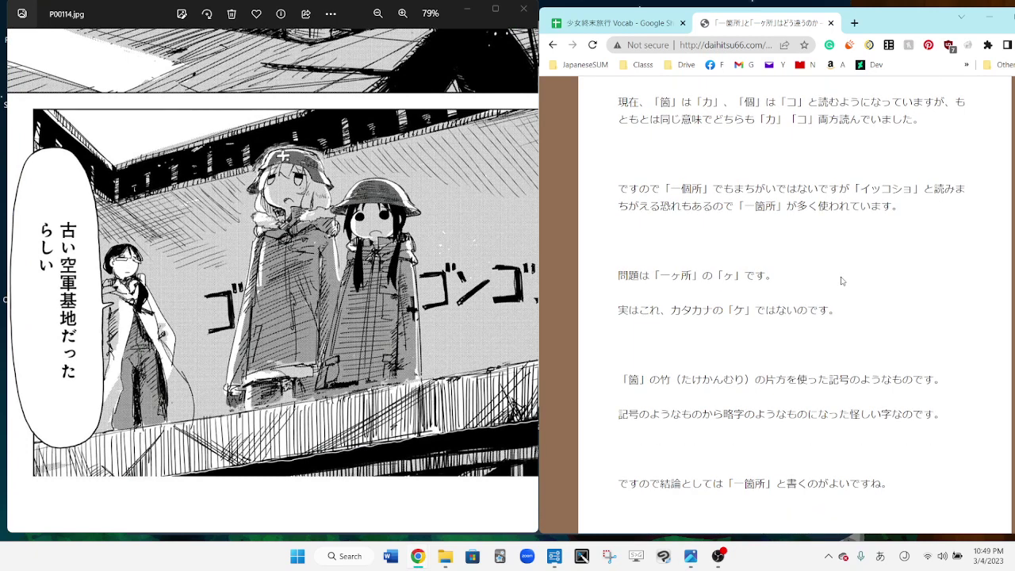
{"action": "scroll", "coordinate": [842, 281], "scroll_direction": "down", "scroll_amount": 1}
{"action": "scroll", "coordinate": [842, 281], "scroll_direction": "down", "scroll_amount": 1}
{"action": "scroll", "coordinate": [842, 280], "scroll_direction": "down", "scroll_amount": 1}
{"action": "scroll", "coordinate": [842, 281], "scroll_direction": "down", "scroll_amount": 1}
{"action": "scroll", "coordinate": [842, 280], "scroll_direction": "down", "scroll_amount": 1}
{"action": "scroll", "coordinate": [842, 281], "scroll_direction": "down", "scroll_amount": 1}
{"action": "scroll", "coordinate": [842, 281], "scroll_direction": "down", "scroll_amount": 1}
{"action": "scroll", "coordinate": [842, 281], "scroll_direction": "down", "scroll_amount": 1}
{"action": "scroll", "coordinate": [842, 280], "scroll_direction": "down", "scroll_amount": 1}
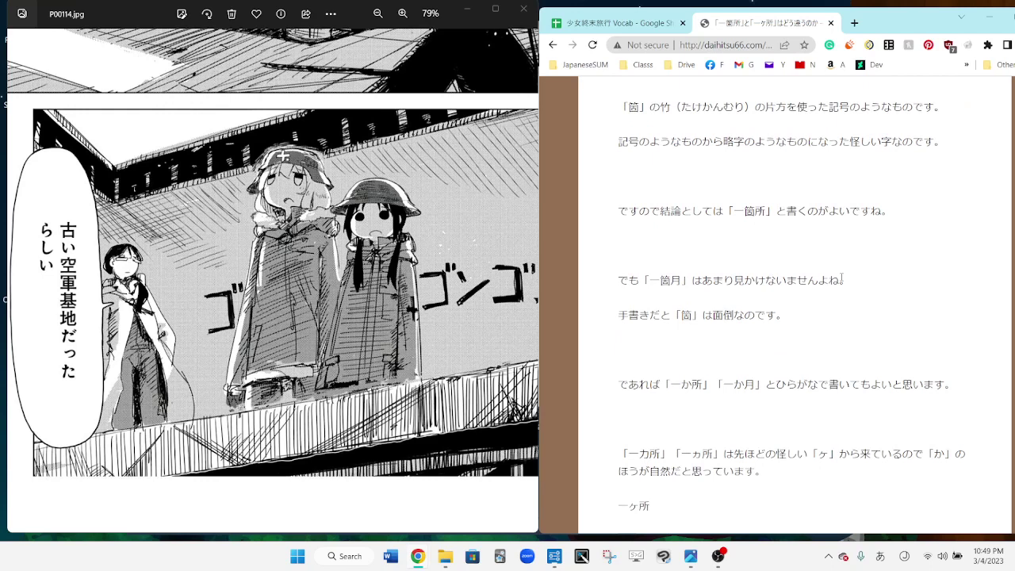
{"action": "scroll", "coordinate": [842, 279], "scroll_direction": "down", "scroll_amount": 1}
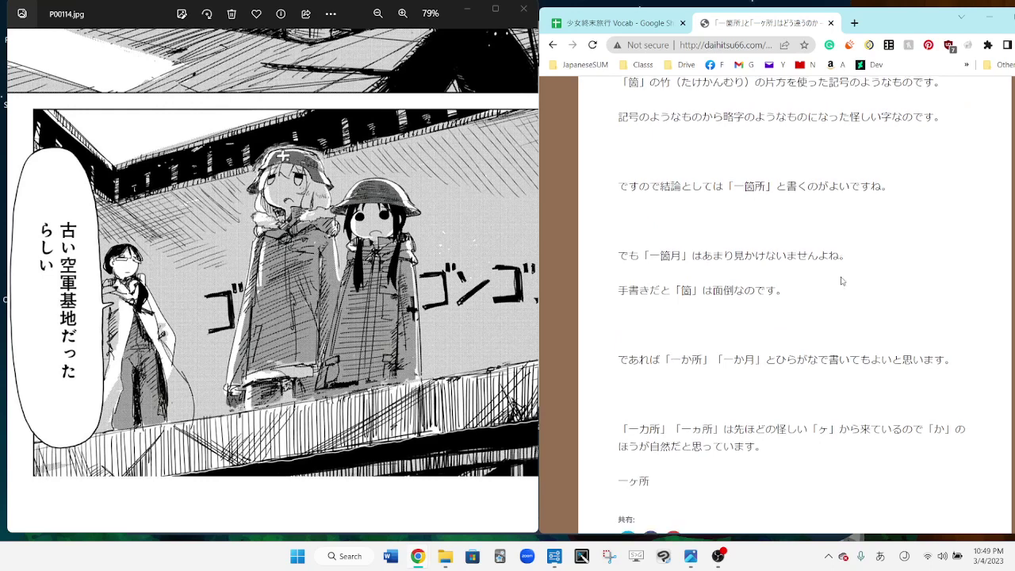
- Go back to the Google results for 一ヶ所 意味
{"action": "left_click", "coordinate": [553, 44]}
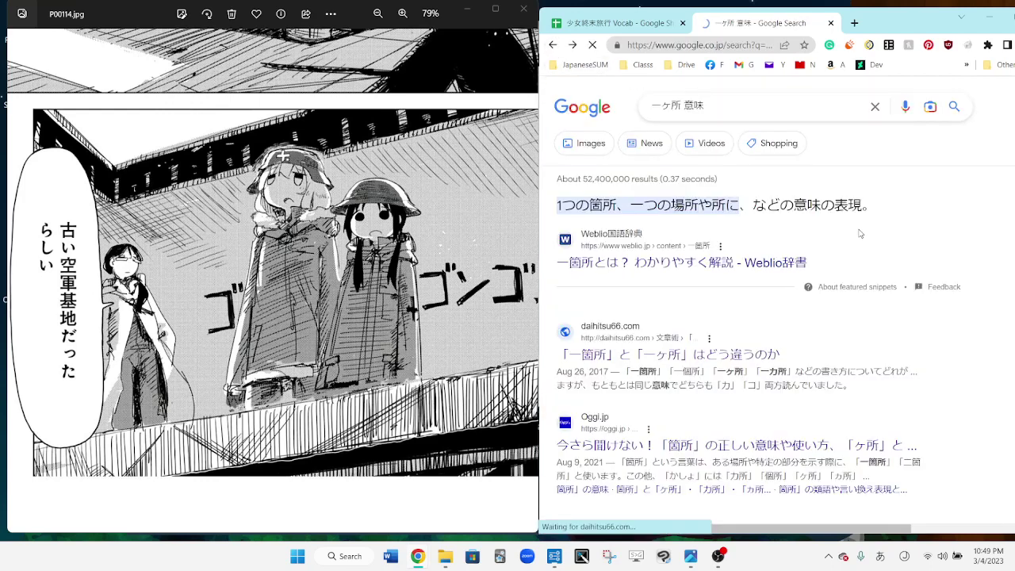
{"action": "scroll", "coordinate": [1008, 377], "scroll_direction": "down", "scroll_amount": 4}
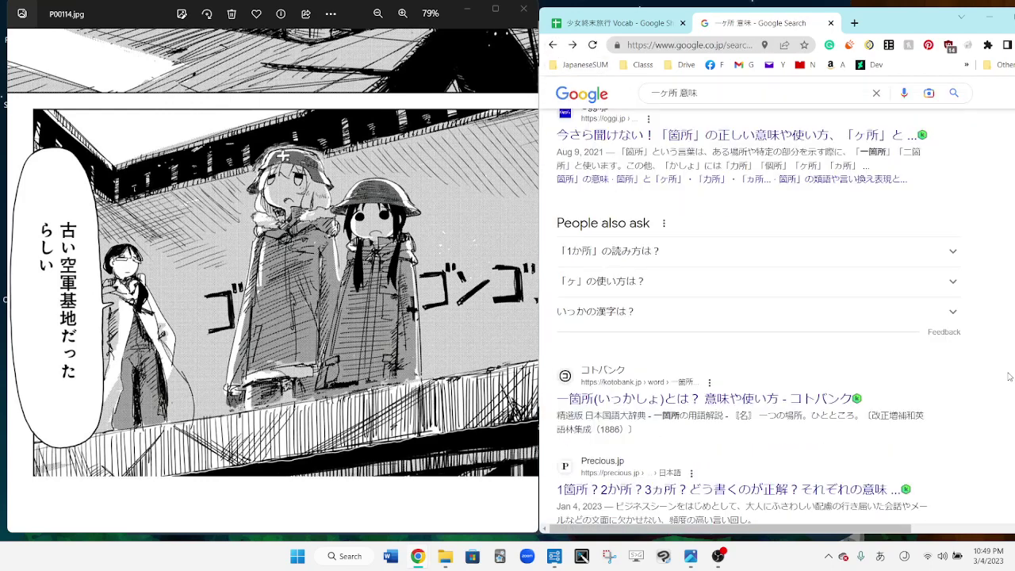
{"action": "scroll", "coordinate": [1009, 377], "scroll_direction": "down", "scroll_amount": 5}
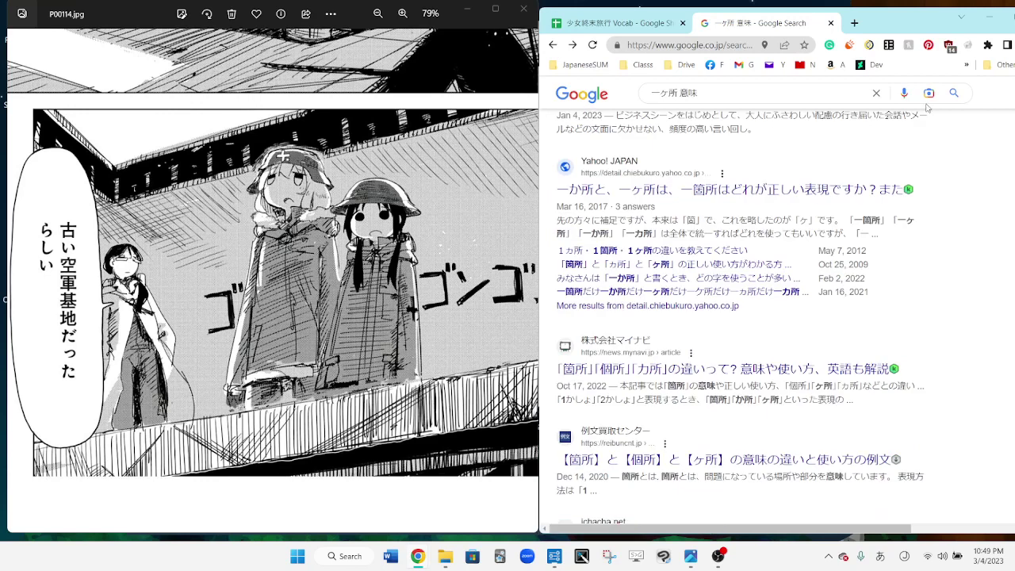
- Close the search tab, select 施設, and open P00115 at its lower panel
{"action": "left_click", "coordinate": [831, 23]}
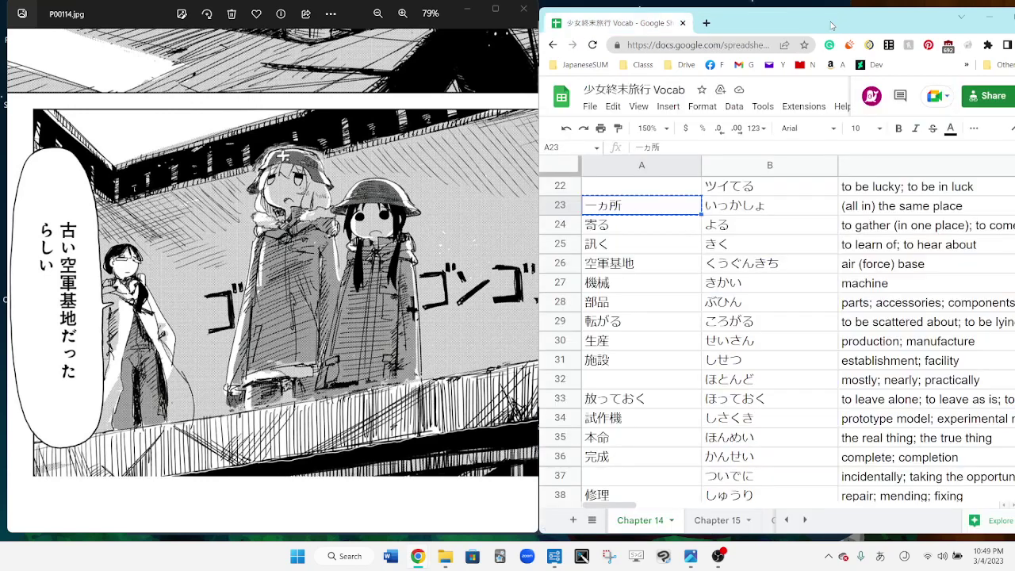
{"action": "left_click", "coordinate": [644, 360]}
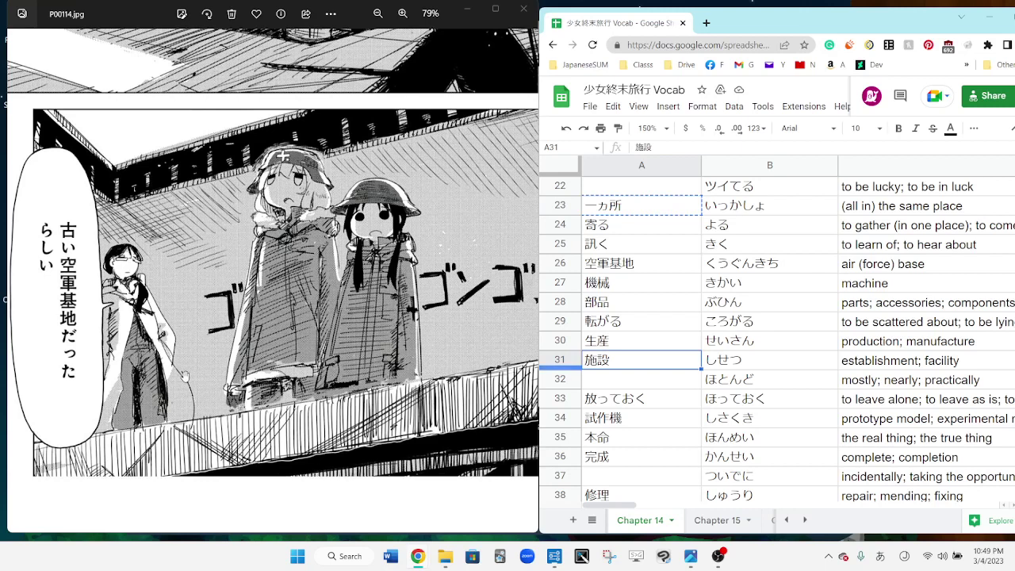
{"action": "key", "text": "Right"}
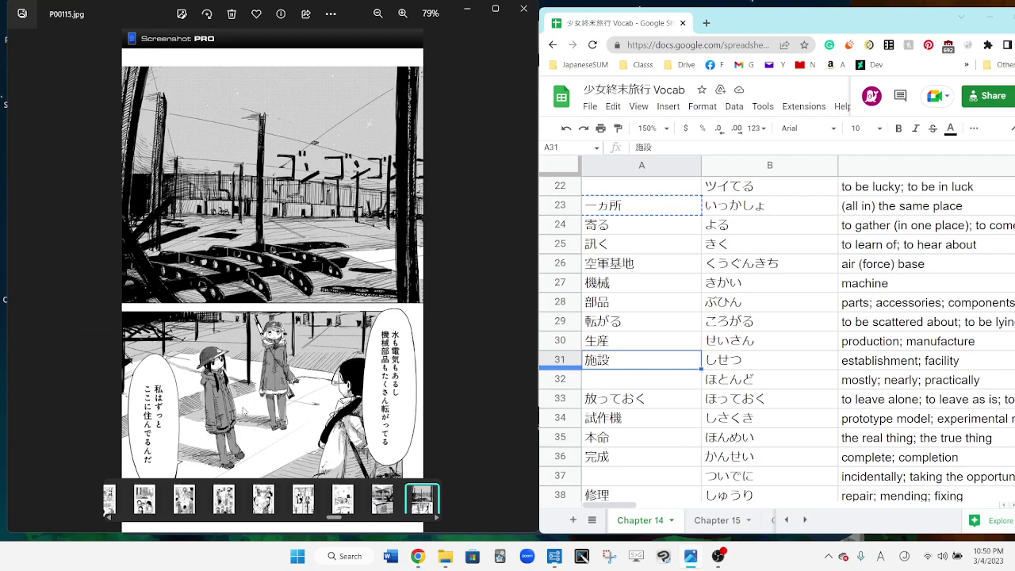
{"action": "scroll", "coordinate": [256, 433], "scroll_direction": "up", "scroll_amount": 4}
{"action": "scroll", "coordinate": [255, 433], "scroll_direction": "up", "scroll_amount": 2}
{"action": "mouse_move", "coordinate": [255, 317]}
{"action": "left_mouse_down"}
{"action": "mouse_move", "coordinate": [224, 229]}
{"action": "mouse_move", "coordinate": [243, 228]}
{"action": "left_mouse_up"}
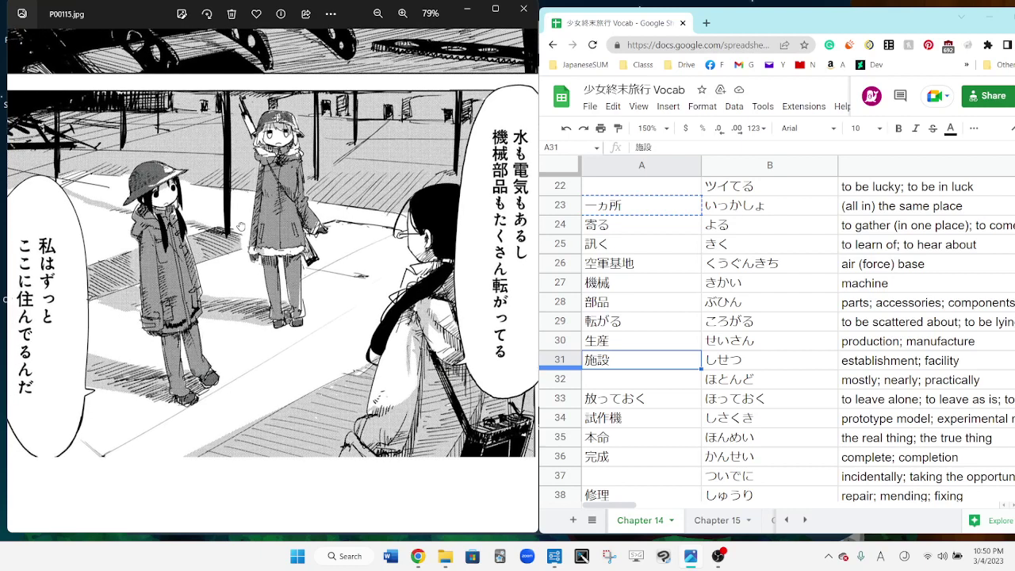
- Move through the vocab entries from 放っておく down to 転がる
{"action": "left_click", "coordinate": [671, 402]}
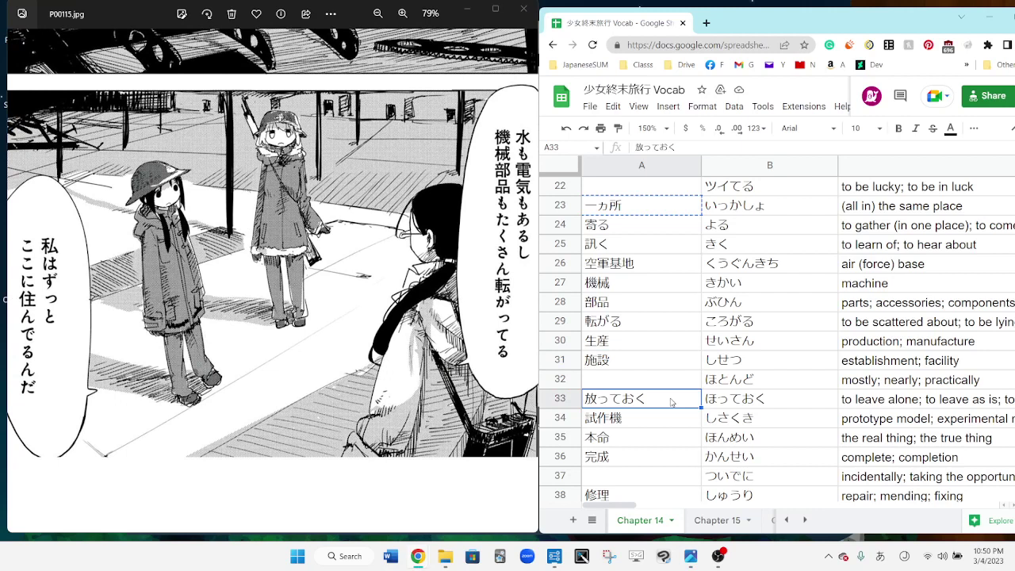
{"action": "key", "text": "Down"}
{"action": "key", "text": "Down"}
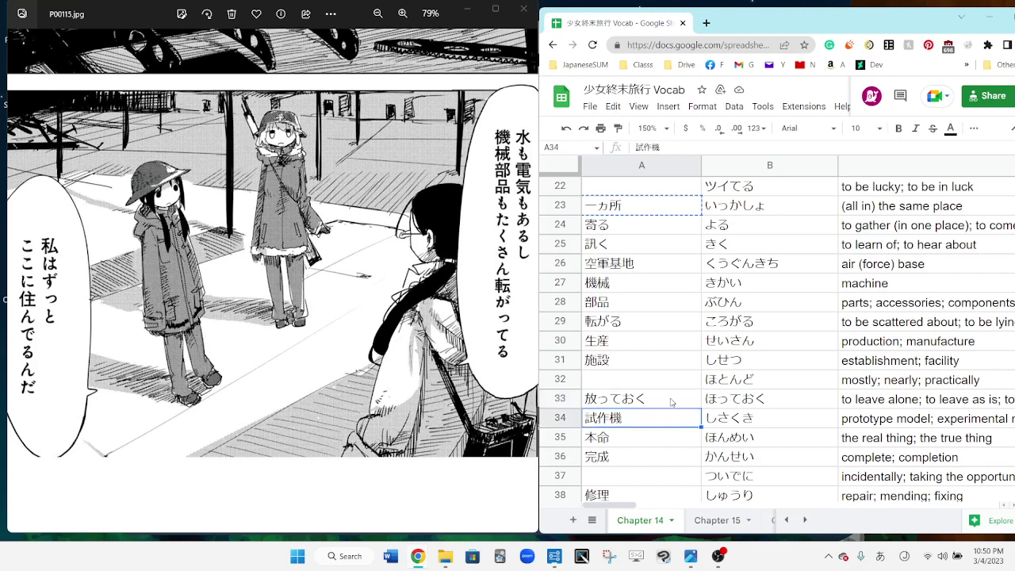
{"action": "key", "text": "Down"}
{"action": "key", "text": "Down"}
{"action": "key", "text": "Down"}
{"action": "key", "text": "Down"}
{"action": "key", "text": "Down"}
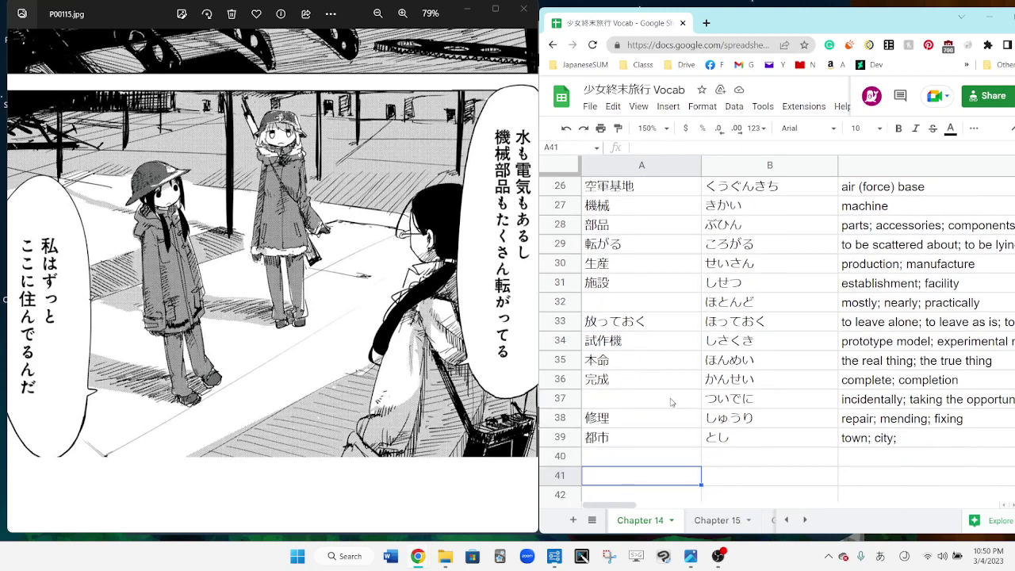
{"action": "left_click", "coordinate": [645, 244]}
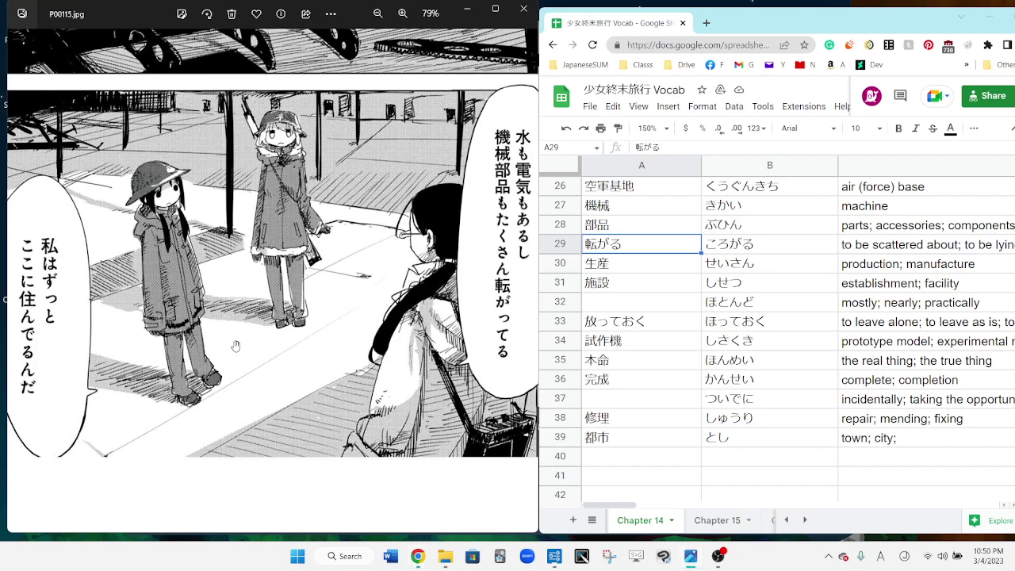
{"action": "scroll", "coordinate": [235, 347], "scroll_direction": "down", "scroll_amount": 5}
- Open P00116, select the 生産 and 施設 rows, and pan over its panels
{"action": "key", "text": "Right"}
{"action": "scroll", "coordinate": [270, 237], "scroll_direction": "up", "scroll_amount": 5}
{"action": "left_click_drag", "start_coordinate": [270, 238], "coordinate": [279, 262]}
{"action": "scroll", "coordinate": [325, 233], "scroll_direction": "down", "scroll_amount": 1}
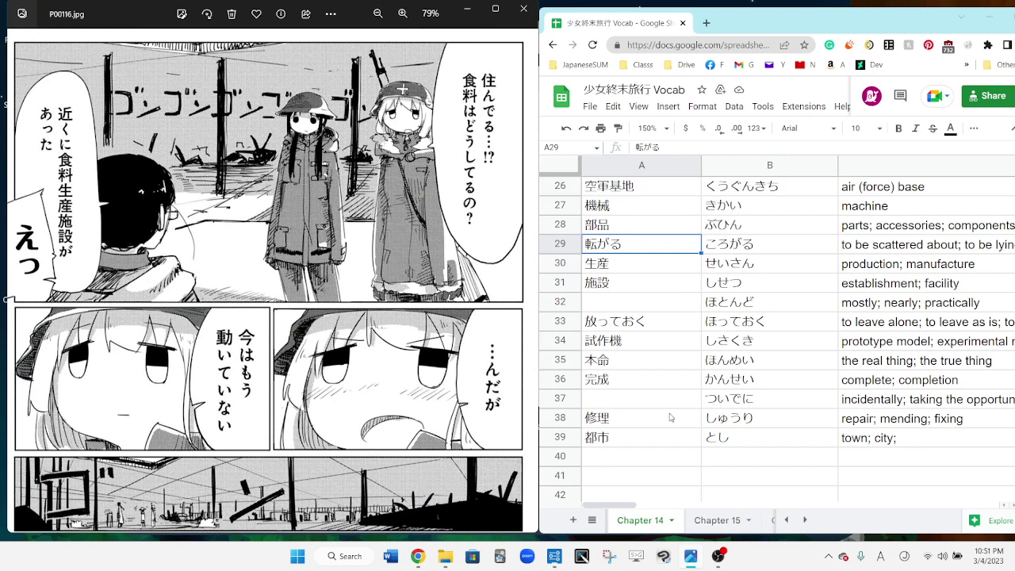
{"action": "left_click", "coordinate": [562, 263]}
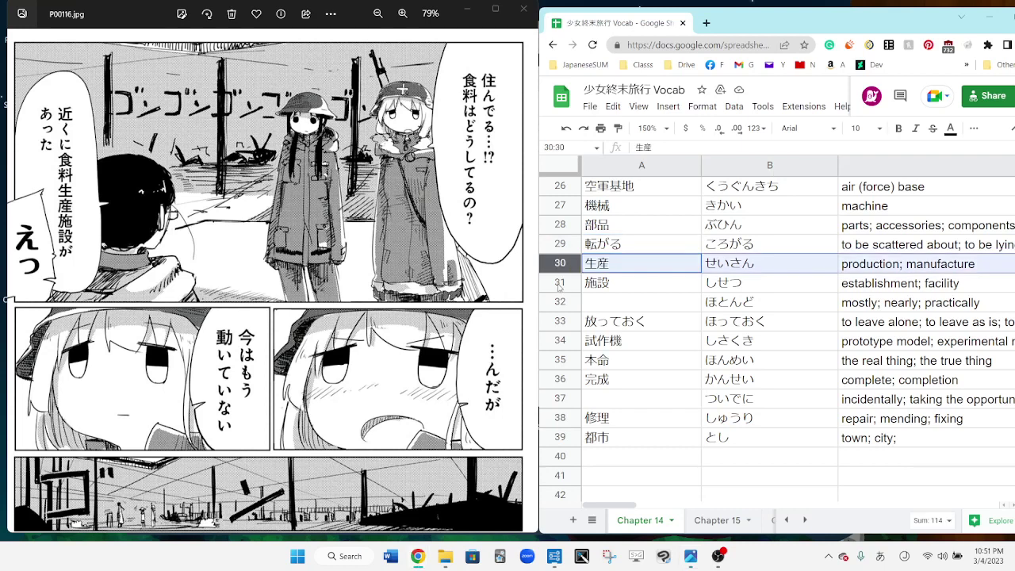
{"action": "left_click", "coordinate": [559, 284]}
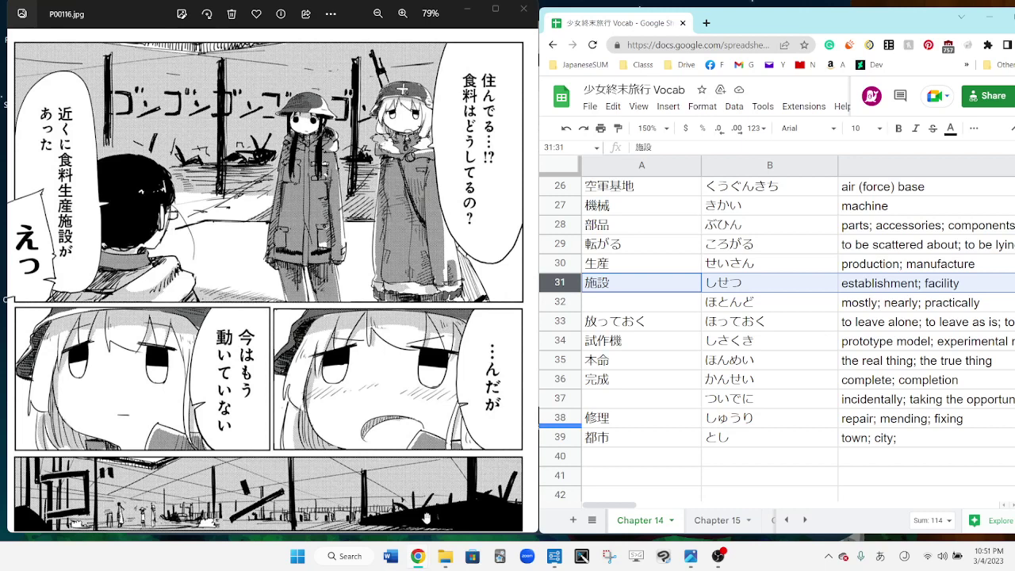
{"action": "left_click_drag", "start_coordinate": [411, 490], "coordinate": [432, 262]}
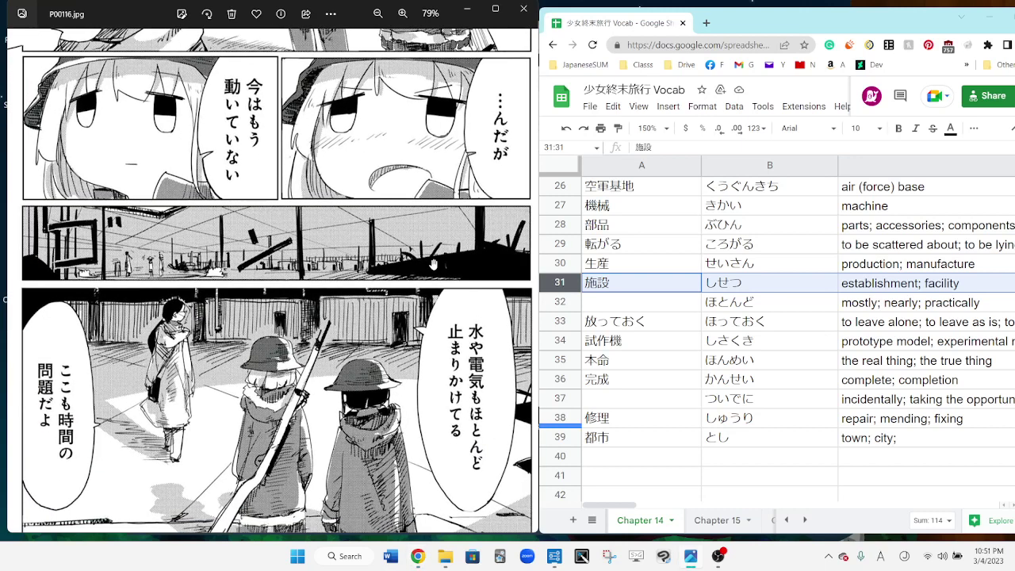
{"action": "scroll", "coordinate": [371, 246], "scroll_direction": "down", "scroll_amount": 1}
{"action": "scroll", "coordinate": [380, 324], "scroll_direction": "down", "scroll_amount": 1}
{"action": "scroll", "coordinate": [381, 323], "scroll_direction": "up", "scroll_amount": 2}
{"action": "scroll", "coordinate": [381, 323], "scroll_direction": "up", "scroll_amount": 3}
{"action": "scroll", "coordinate": [388, 491], "scroll_direction": "up", "scroll_amount": 1}
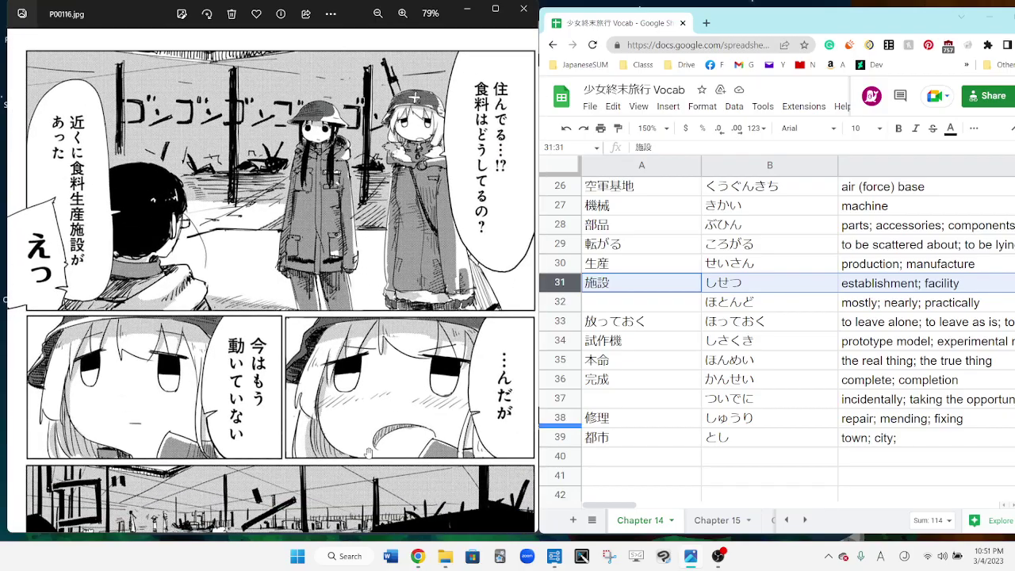
{"action": "scroll", "coordinate": [380, 318], "scroll_direction": "down", "scroll_amount": 5}
{"action": "left_click_drag", "start_coordinate": [377, 150], "coordinate": [400, 220]}
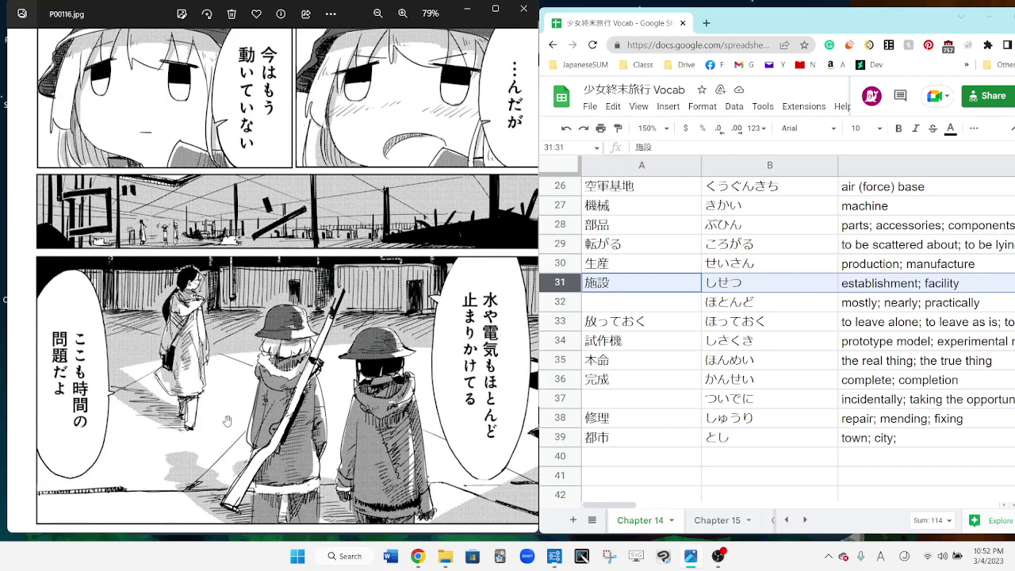
- Open P00117 at its top panel and select 都市, cell A32, and the 放っておく row
{"action": "key", "text": "Right"}
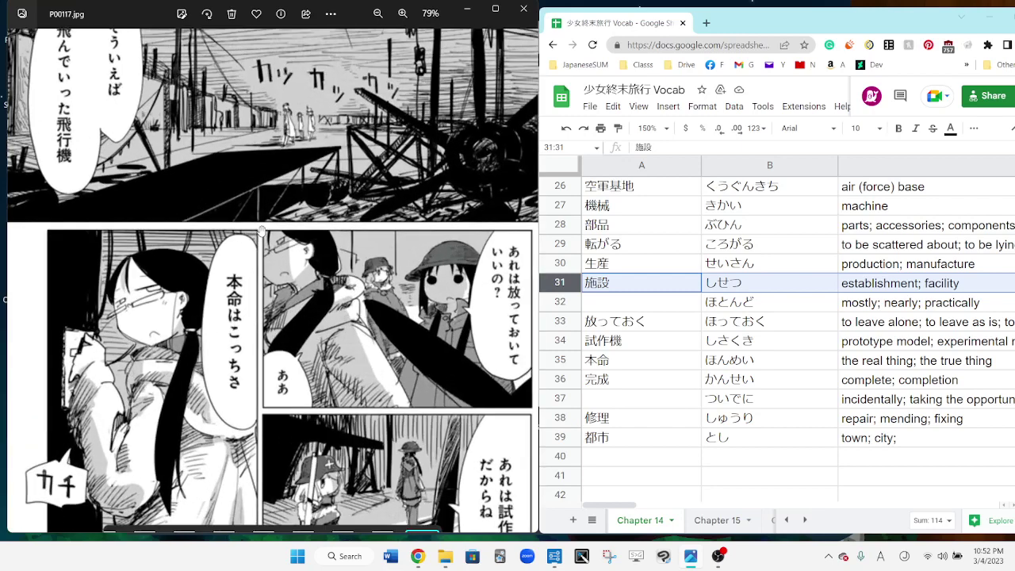
{"action": "left_click_drag", "start_coordinate": [262, 230], "coordinate": [242, 308]}
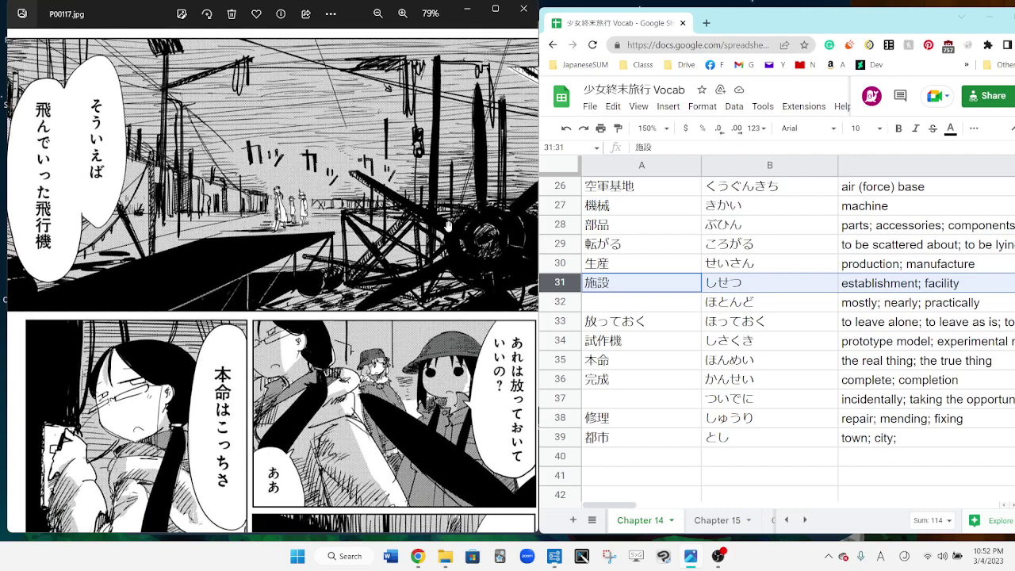
{"action": "left_click", "coordinate": [634, 438]}
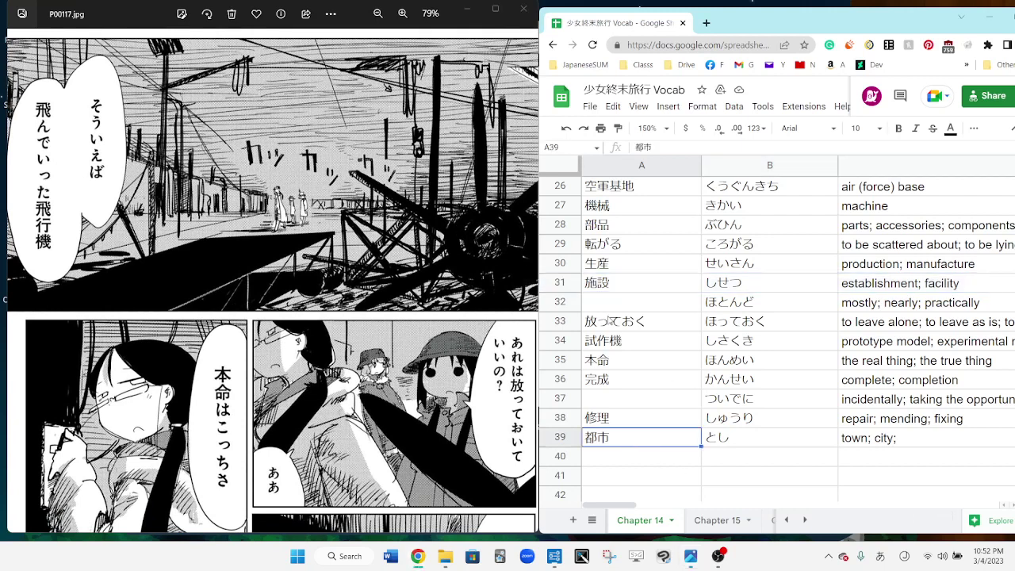
{"action": "left_click", "coordinate": [604, 305]}
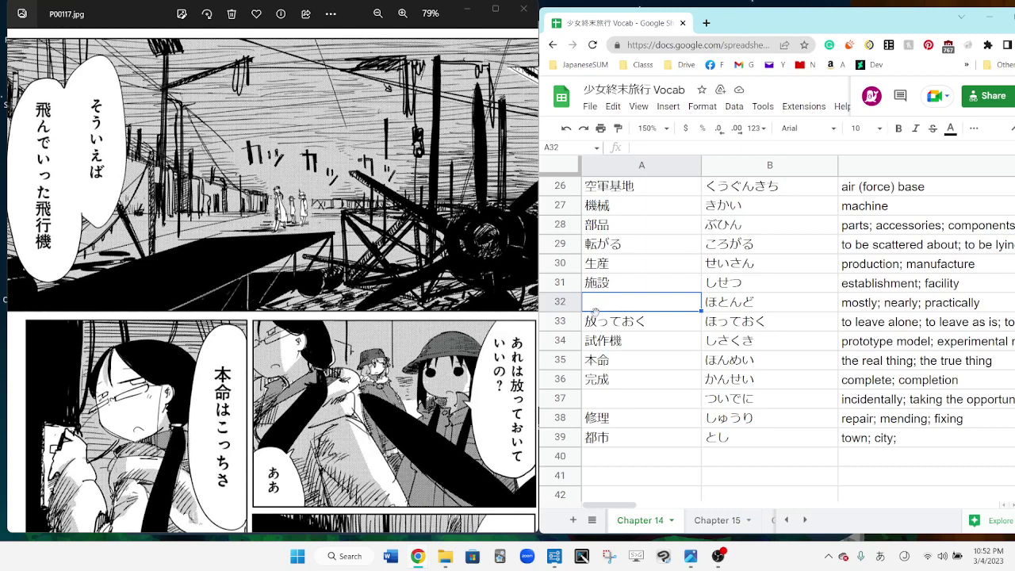
{"action": "left_click", "coordinate": [561, 321]}
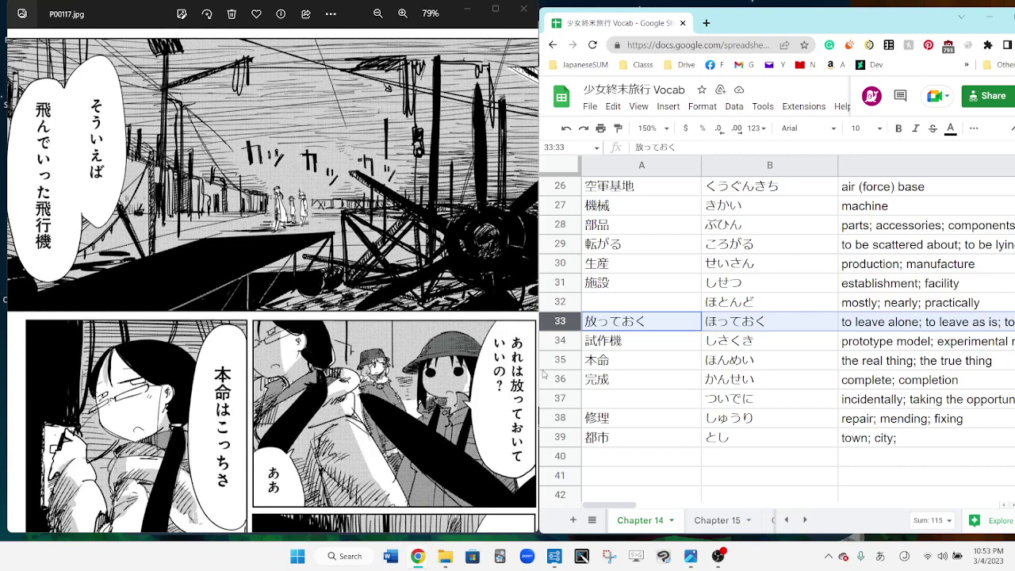
{"action": "scroll", "coordinate": [270, 317], "scroll_direction": "down", "scroll_amount": 5}
{"action": "scroll", "coordinate": [270, 317], "scroll_direction": "down", "scroll_amount": 3}
- Read P00117's lower panels, select 試作機 and しさくき, and advance to P00118
{"action": "left_click_drag", "start_coordinate": [412, 317], "coordinate": [428, 188]}
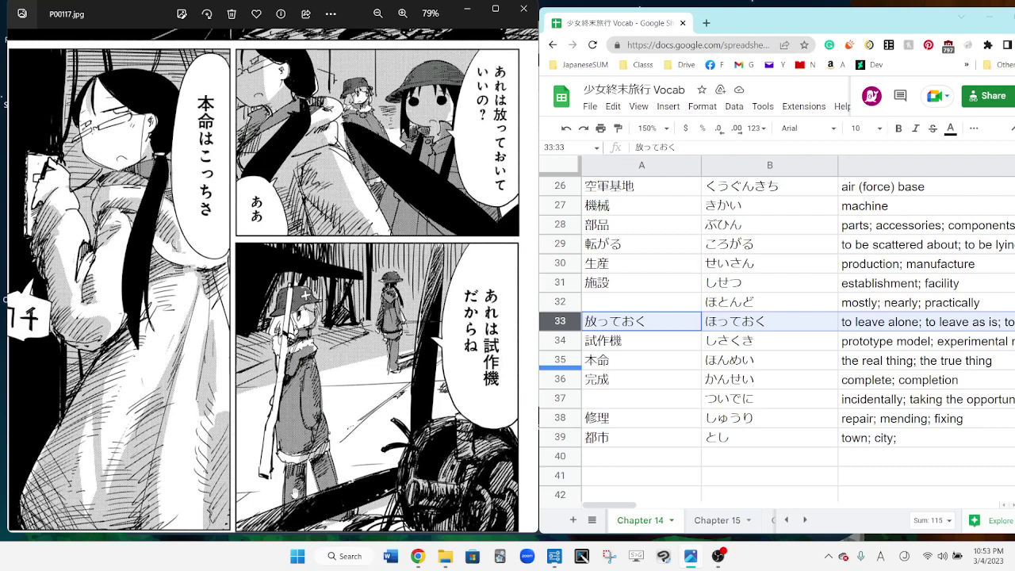
{"action": "left_click_drag", "start_coordinate": [305, 317], "coordinate": [303, 294]}
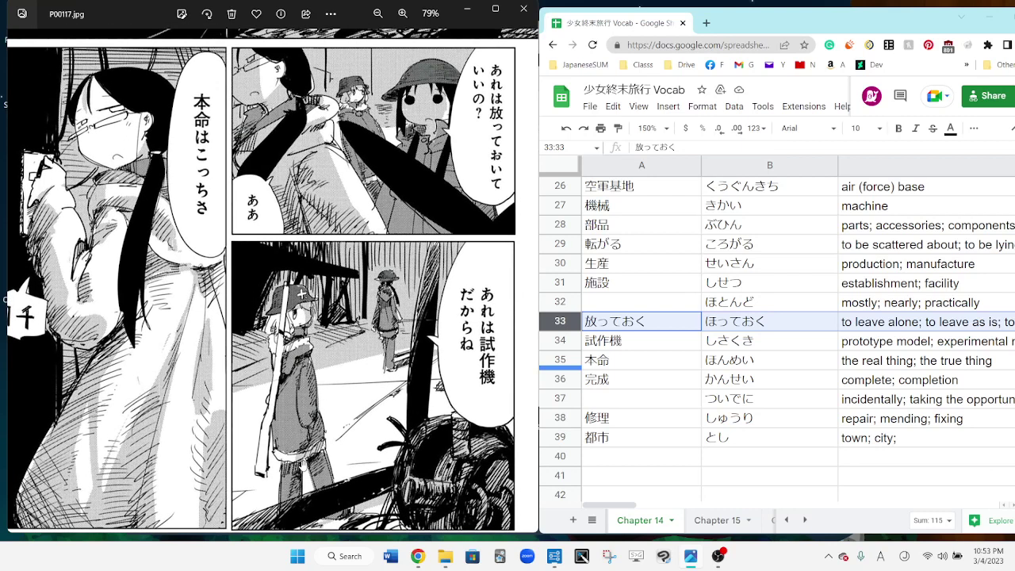
{"action": "left_click", "coordinate": [634, 339]}
{"action": "left_click", "coordinate": [748, 342]}
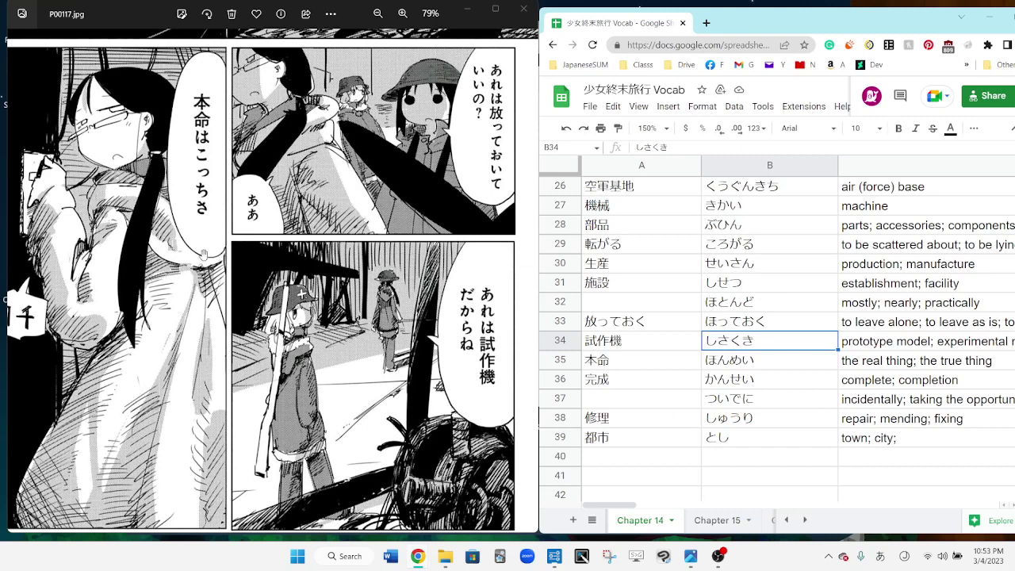
{"action": "key", "text": "Right"}
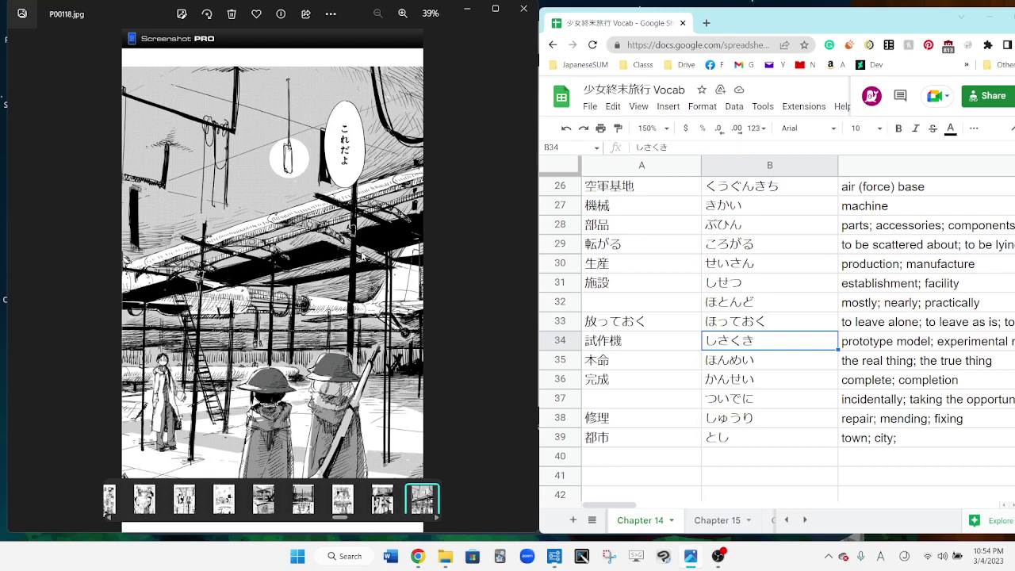
- Open P00119 and select the 完成 row in the vocab sheet
{"action": "key", "text": "Right"}
{"action": "scroll", "coordinate": [272, 278], "scroll_direction": "up", "scroll_amount": 3}
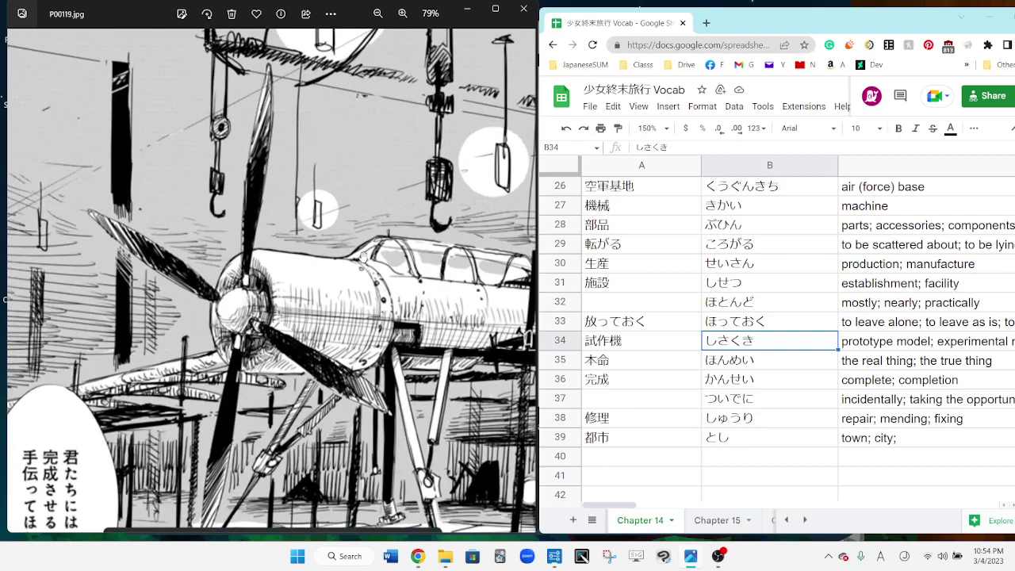
{"action": "scroll", "coordinate": [273, 277], "scroll_direction": "down", "scroll_amount": 3}
{"action": "scroll", "coordinate": [383, 86], "scroll_direction": "up", "scroll_amount": 1}
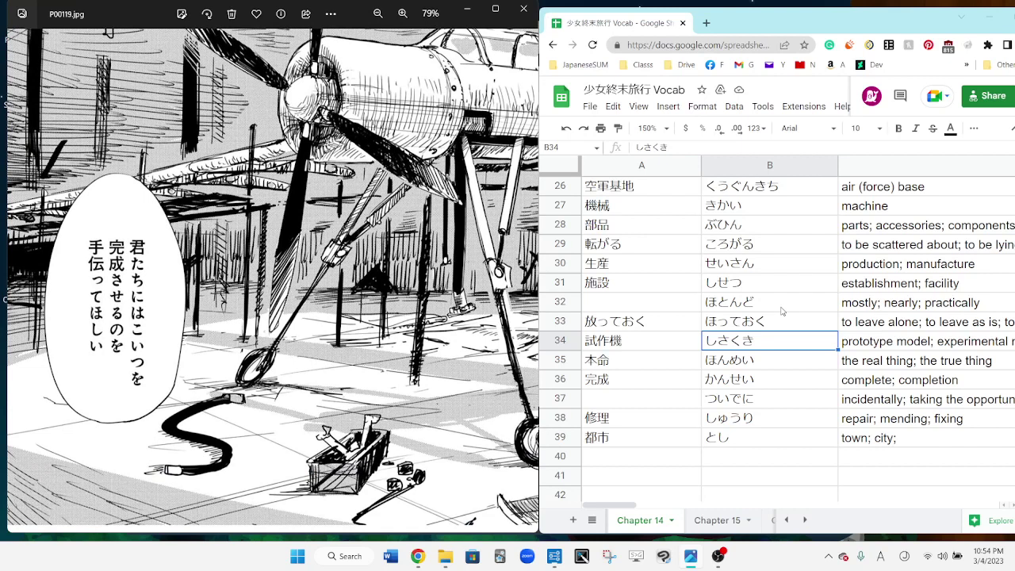
{"action": "left_click", "coordinate": [558, 380]}
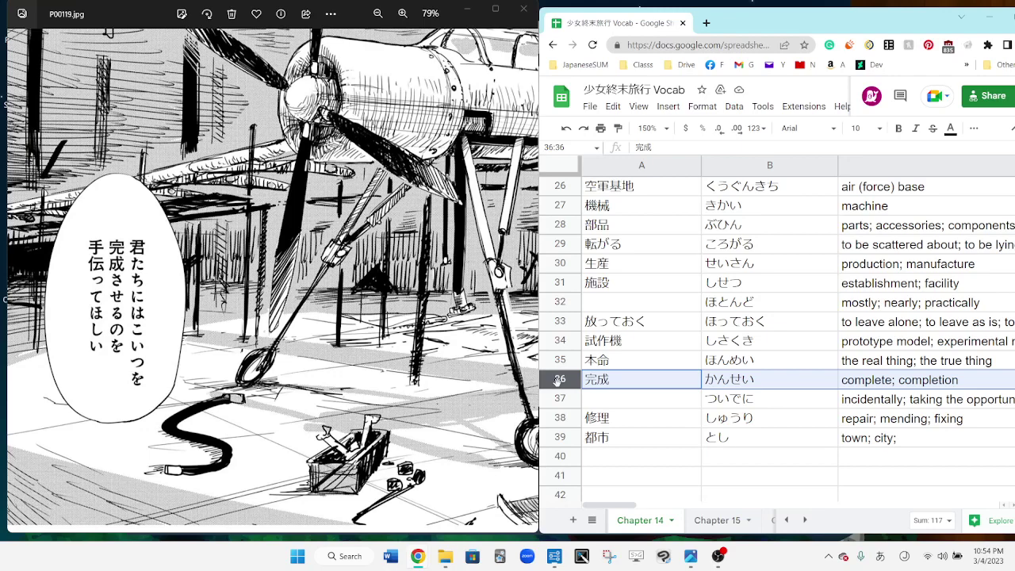
{"action": "scroll", "coordinate": [333, 316], "scroll_direction": "down", "scroll_amount": 3}
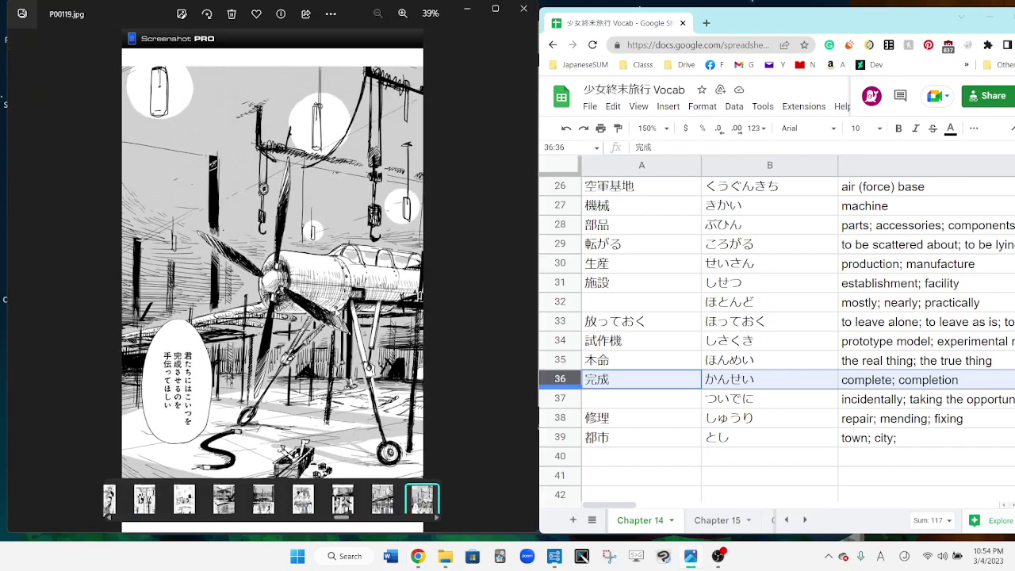
- Advance to manga page P00120 and highlight the 修理 and 完成 rows in the vocab sheet
{"action": "key", "text": "Right"}
{"action": "scroll", "coordinate": [340, 212], "scroll_direction": "up", "scroll_amount": 3}
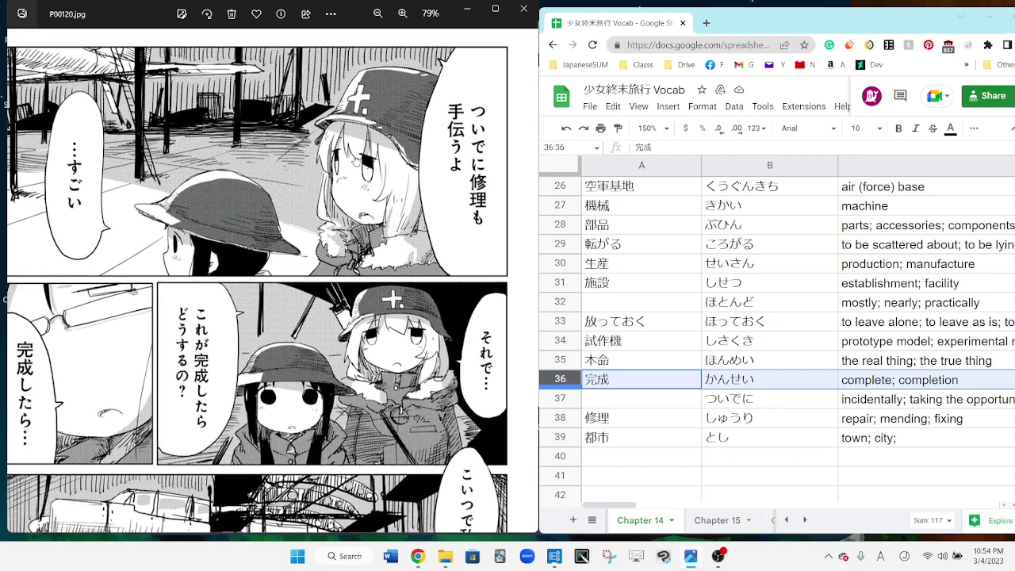
{"action": "scroll", "coordinate": [261, 277], "scroll_direction": "down", "scroll_amount": 1}
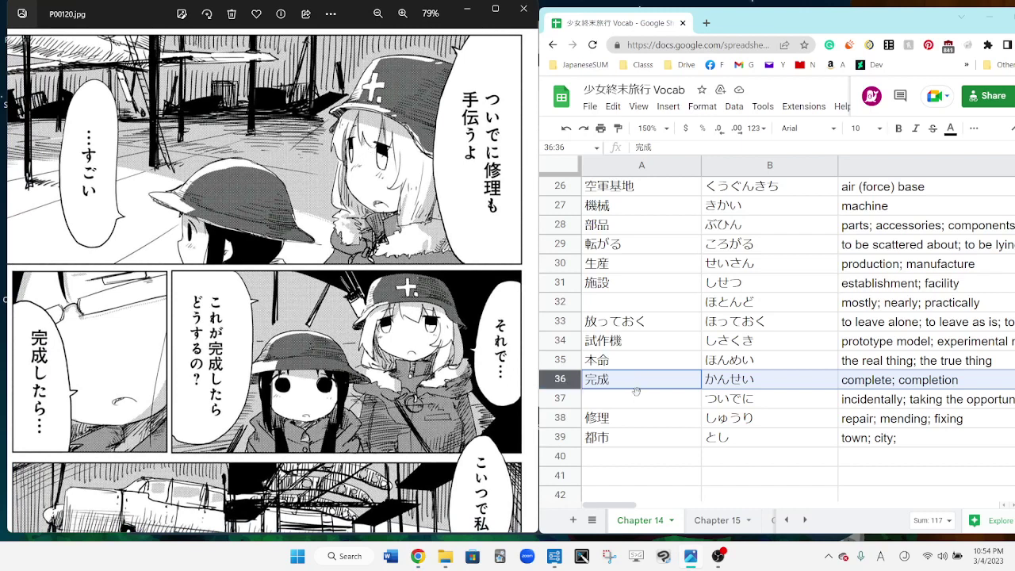
{"action": "left_click", "coordinate": [635, 416]}
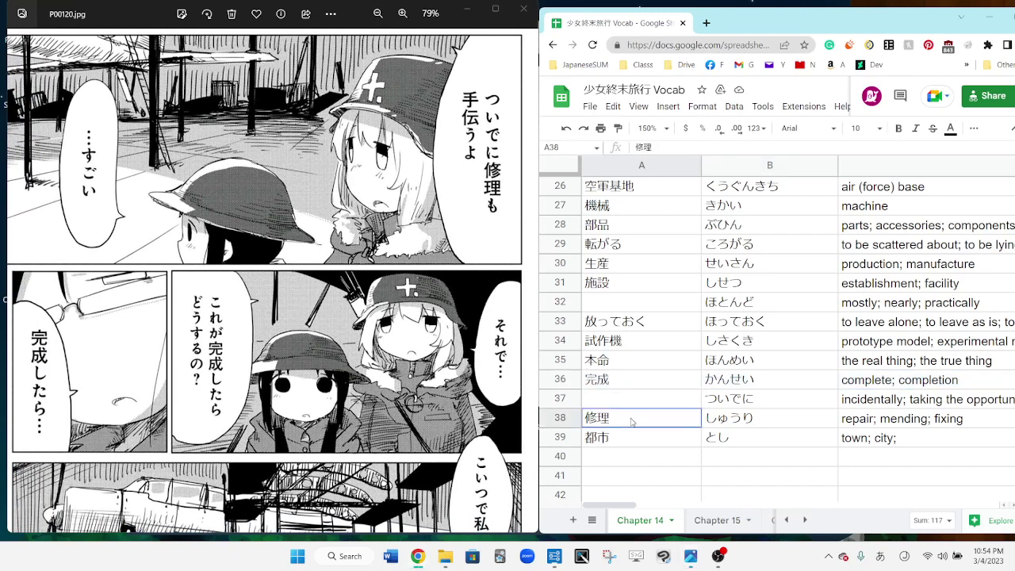
{"action": "left_click", "coordinate": [555, 418]}
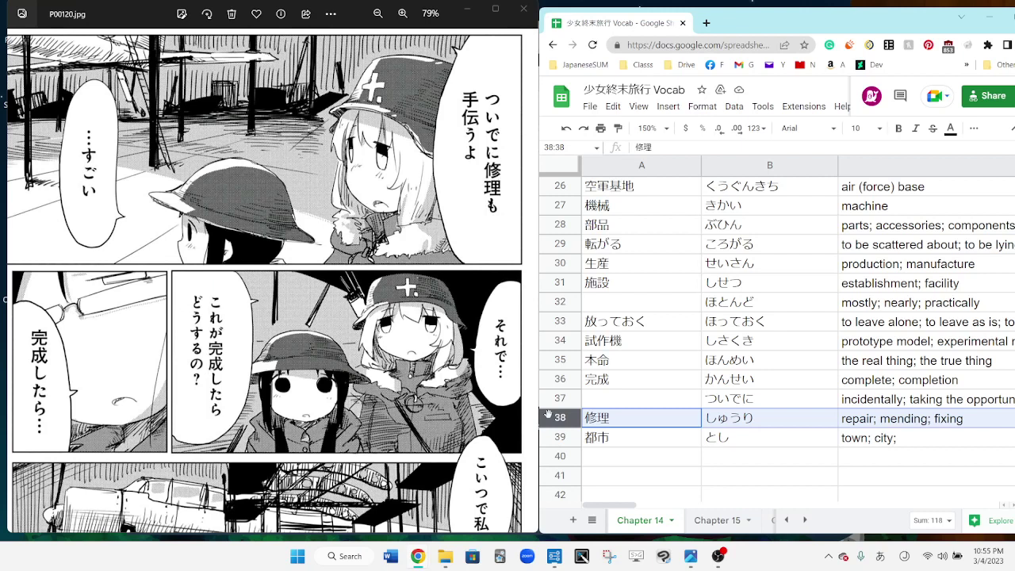
{"action": "scroll", "coordinate": [333, 444], "scroll_direction": "down", "scroll_amount": 5}
{"action": "scroll", "coordinate": [333, 444], "scroll_direction": "down", "scroll_amount": 5}
{"action": "scroll", "coordinate": [333, 444], "scroll_direction": "down", "scroll_amount": 3}
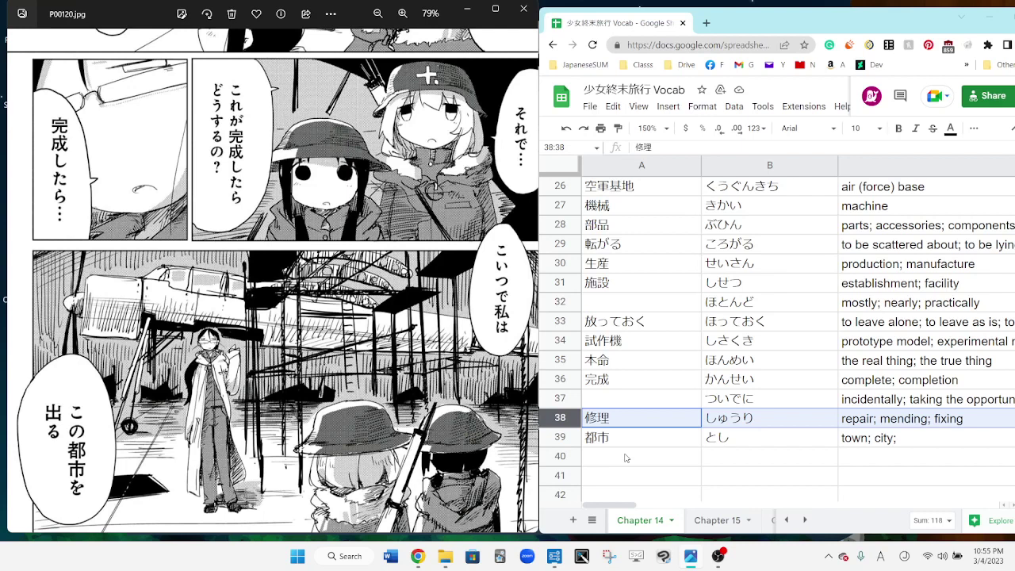
{"action": "left_click", "coordinate": [561, 379]}
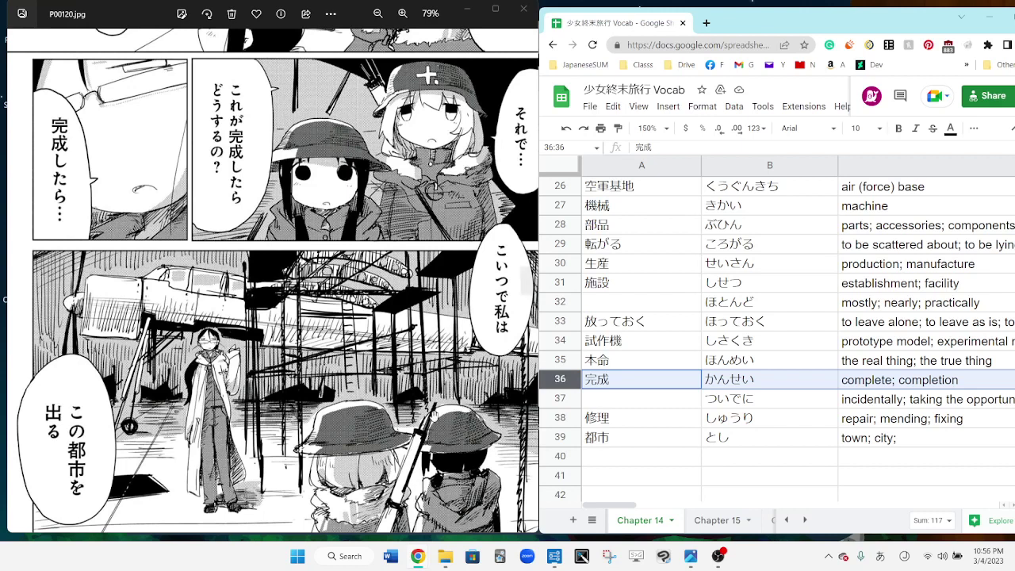
{"action": "scroll", "coordinate": [269, 285], "scroll_direction": "down", "scroll_amount": 3}
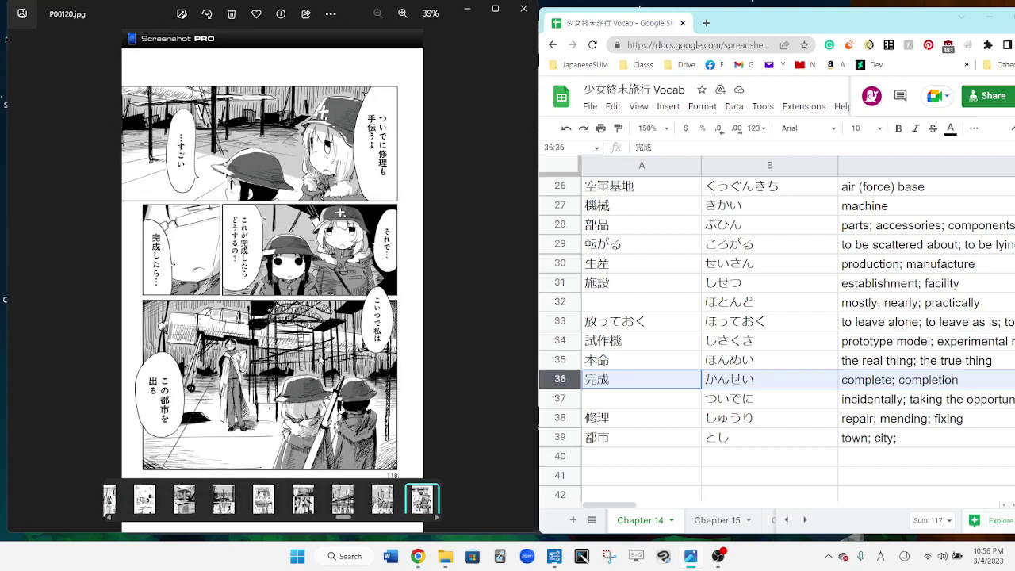
- Glance over P00122's panels, return to Chapter 15 title page P00121, and bring OBS forward
{"action": "key", "text": "Right"}
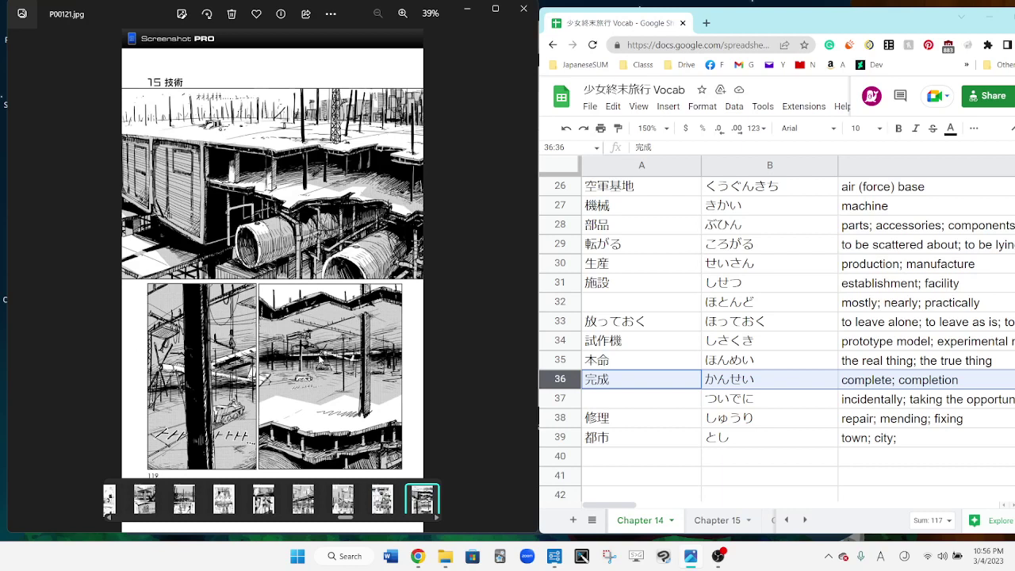
{"action": "key", "text": "Right"}
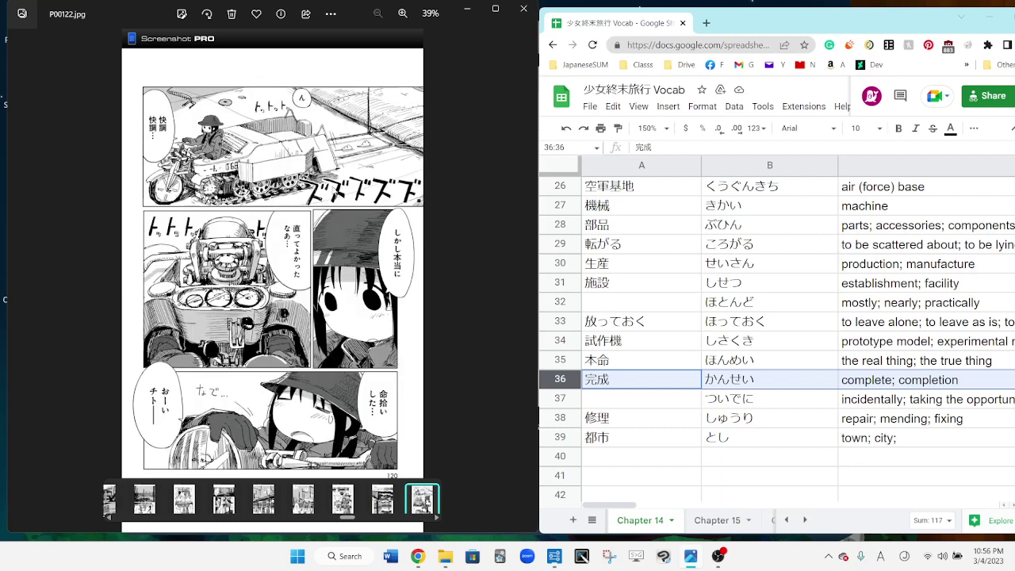
{"action": "scroll", "coordinate": [334, 190], "scroll_direction": "up", "scroll_amount": 3}
{"action": "left_click_drag", "start_coordinate": [336, 191], "coordinate": [371, 239]}
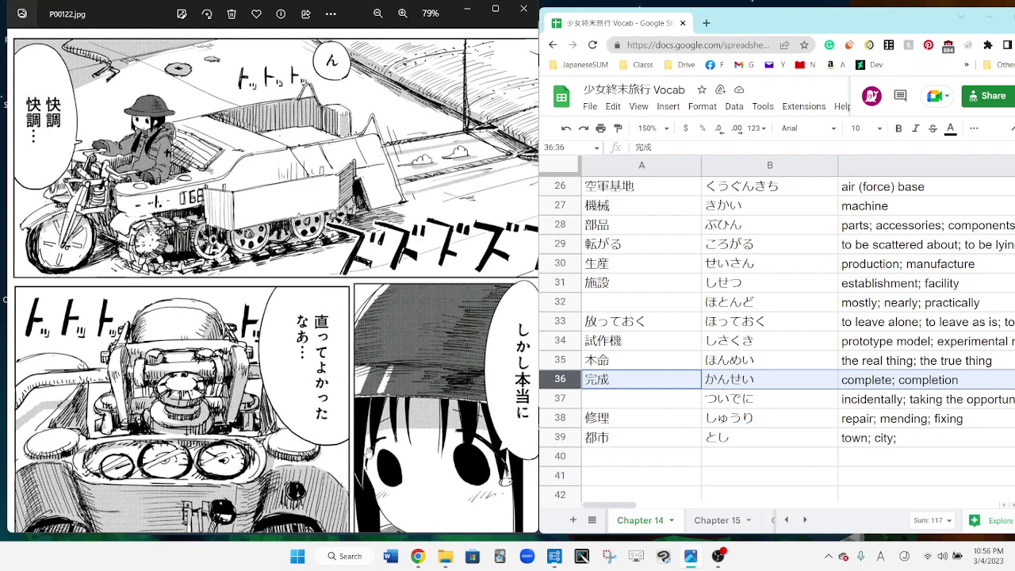
{"action": "left_click_drag", "start_coordinate": [369, 452], "coordinate": [307, 407]}
{"action": "scroll", "coordinate": [307, 408], "scroll_direction": "down", "scroll_amount": 3}
{"action": "key", "text": "Left"}
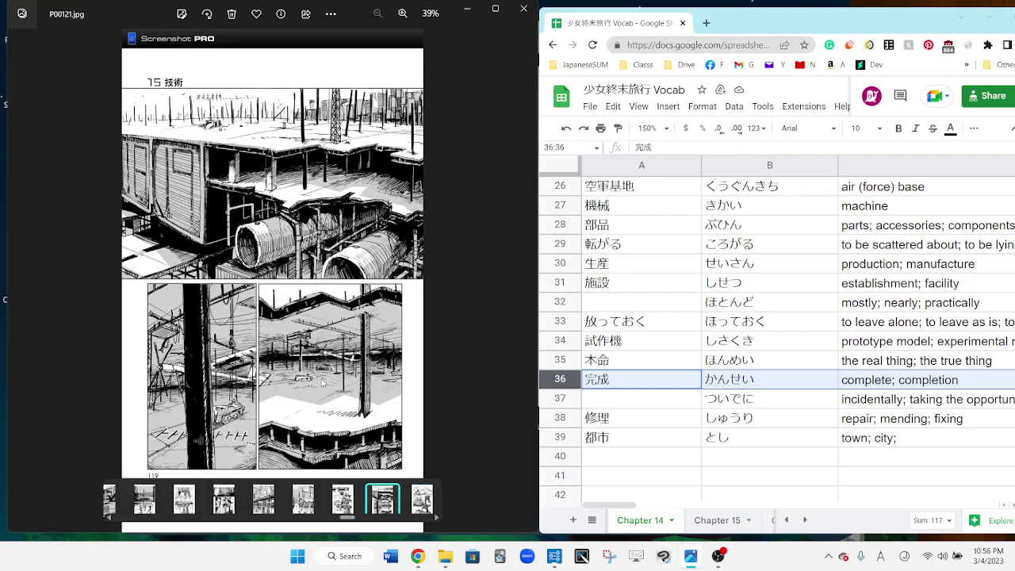
{"action": "left_click", "coordinate": [718, 556]}
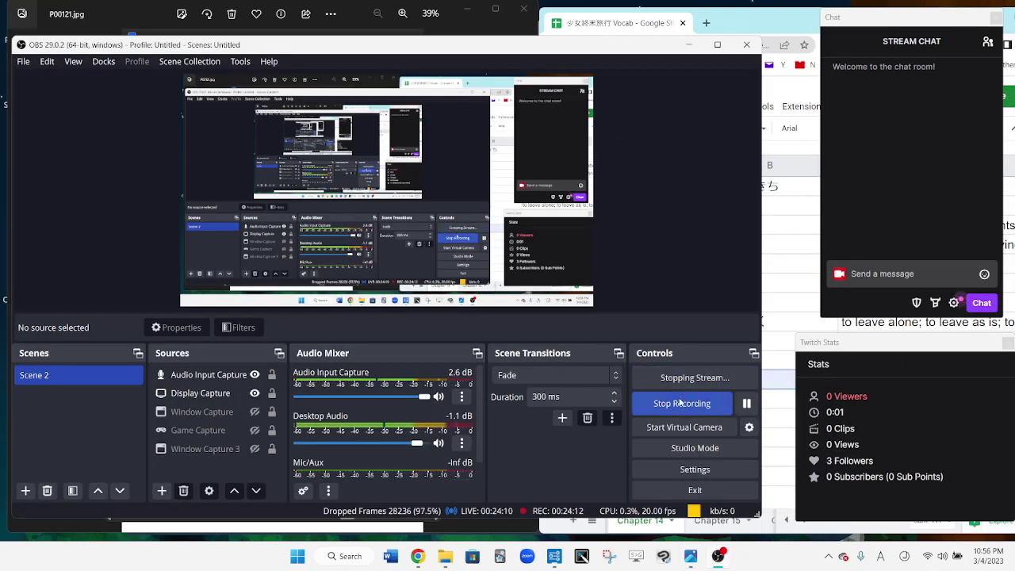